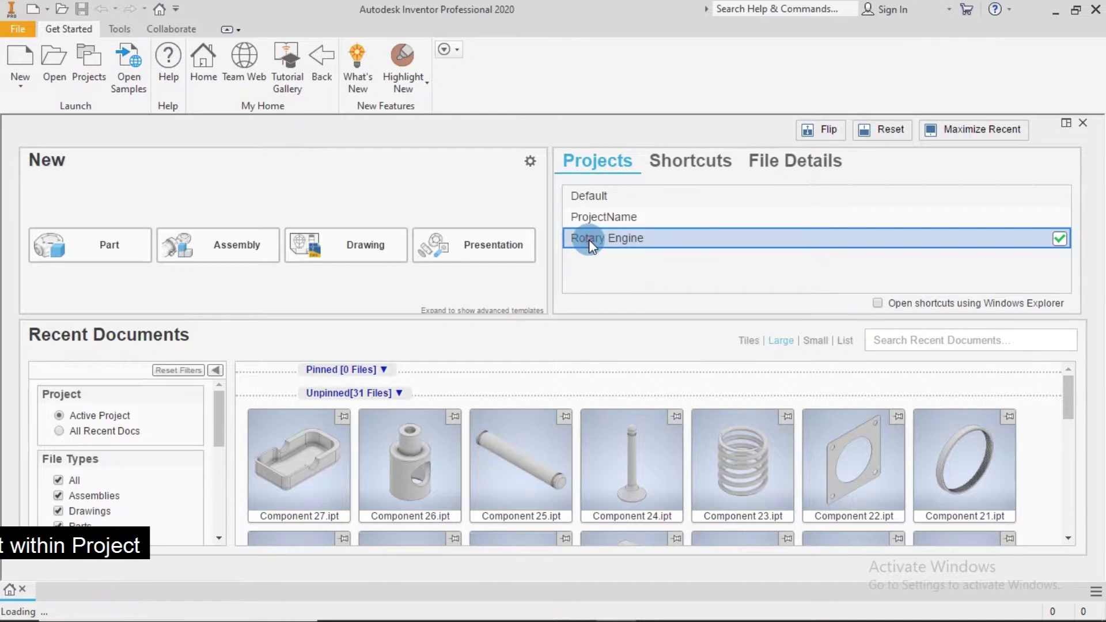
Create a new Part file with Rotary Engine kept as the active project.
left_click(96, 254)
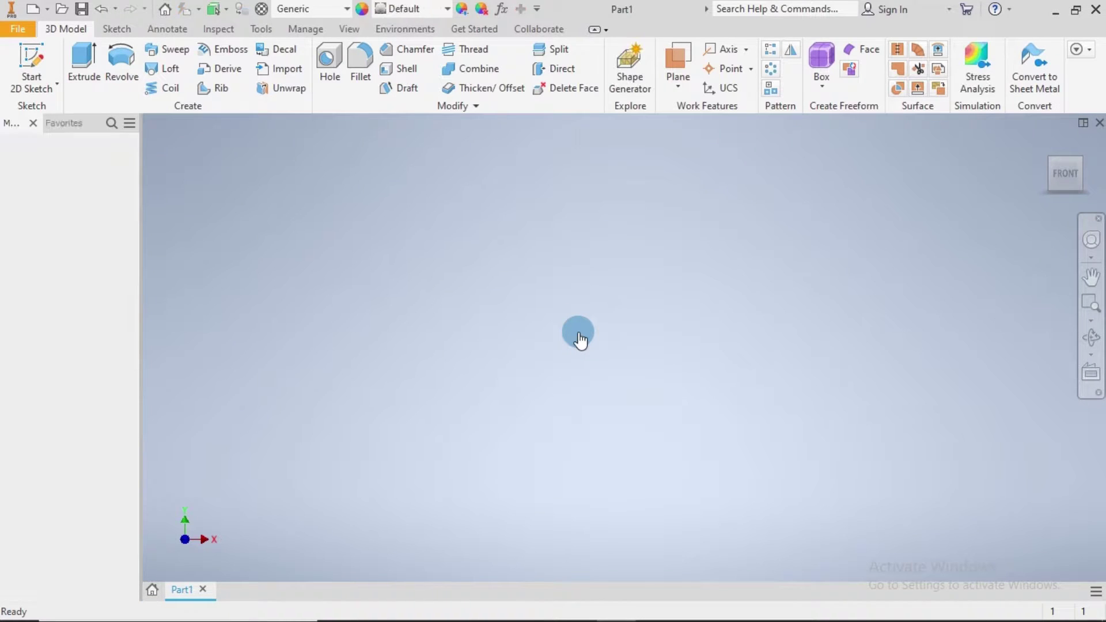
Start a 2D sketch on the YZ origin plane.
left_click(33, 57)
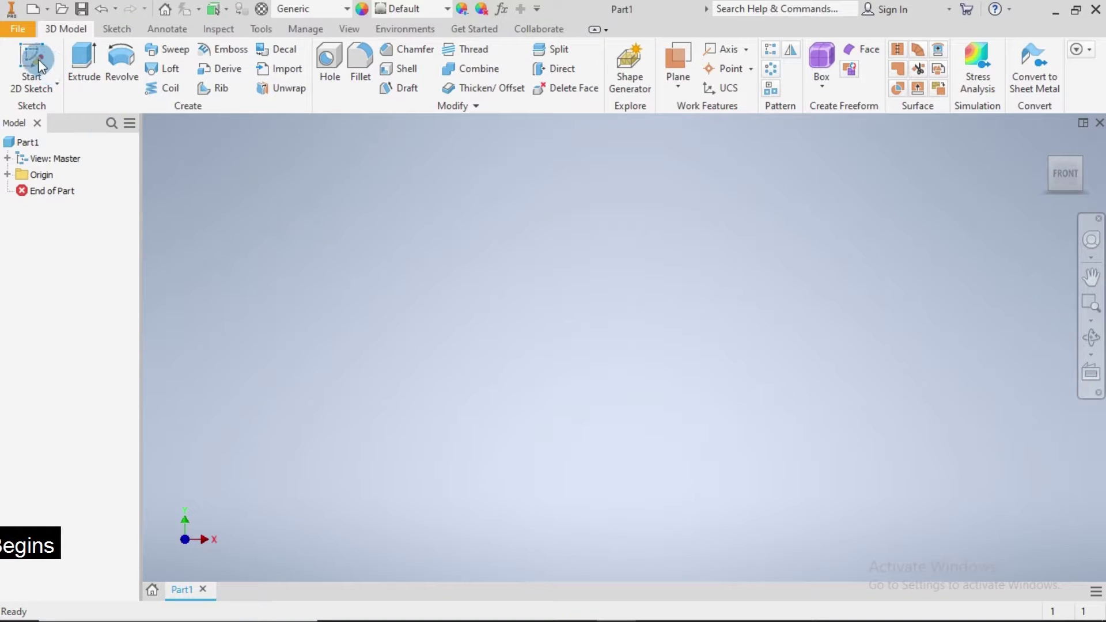
left_click(33, 58)
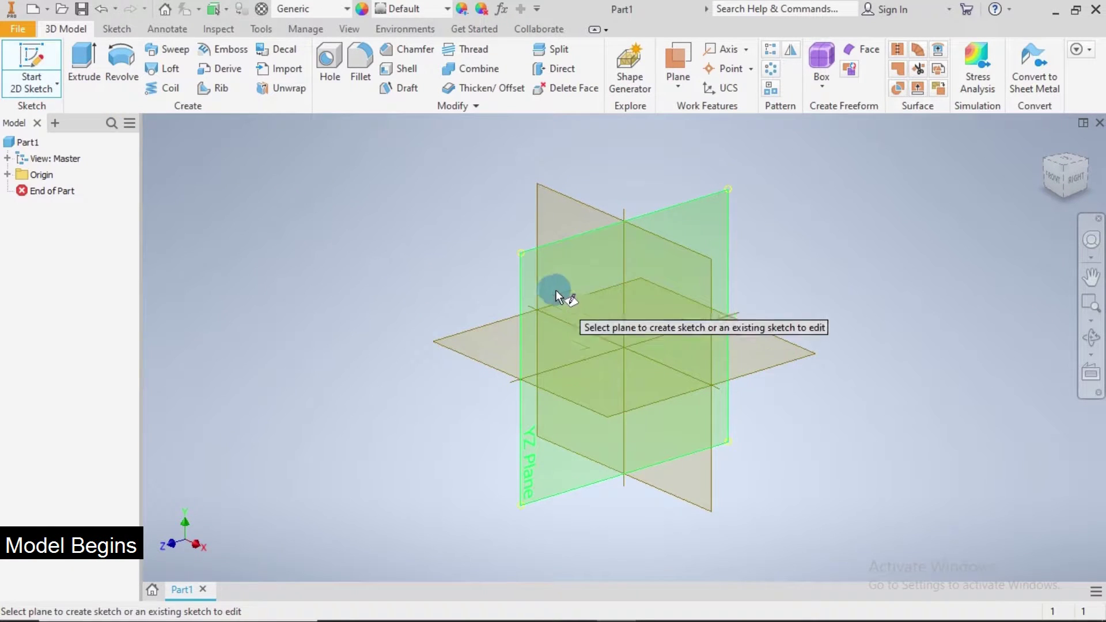
left_click(527, 255)
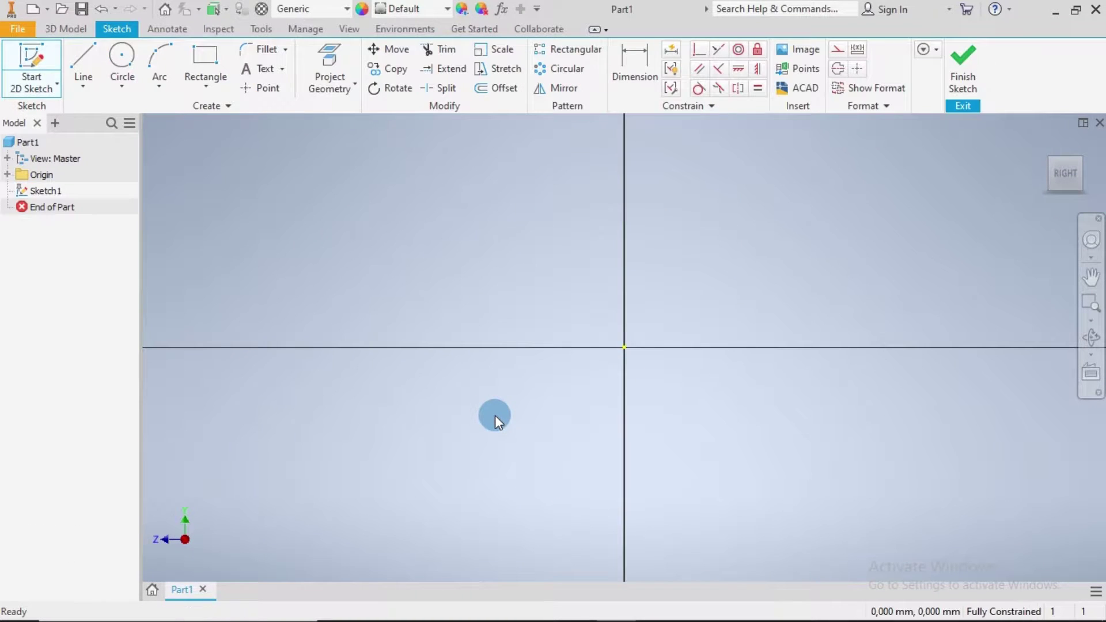
Draw a closed long thin rectangle with Line, resting on the horizontal axis across the origin.
left_click(81, 54)
left_click(838, 50)
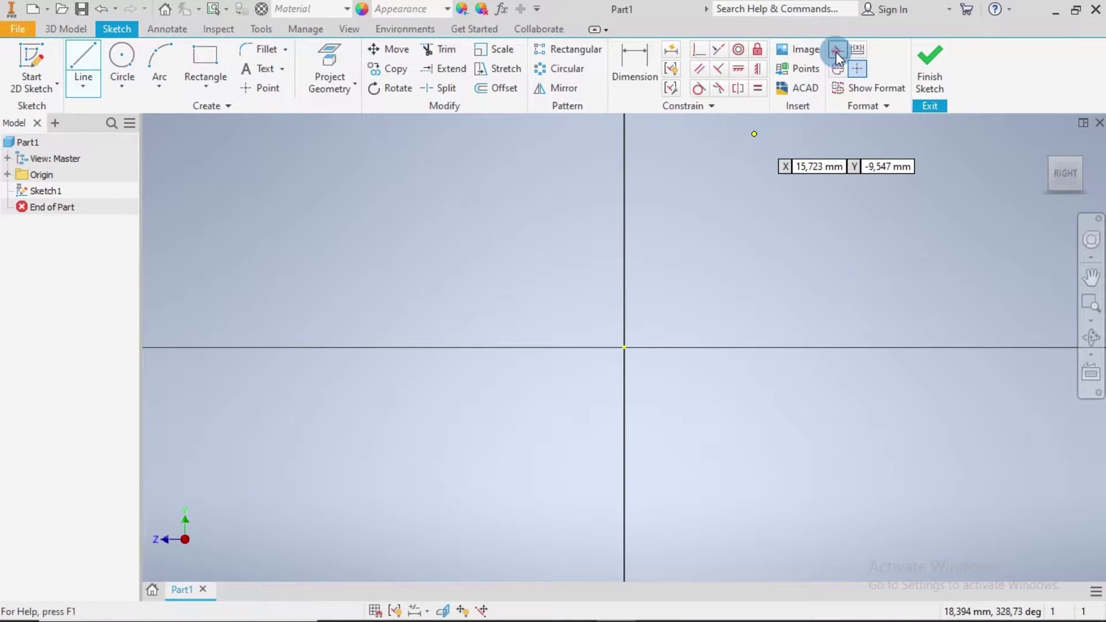
left_click(540, 346)
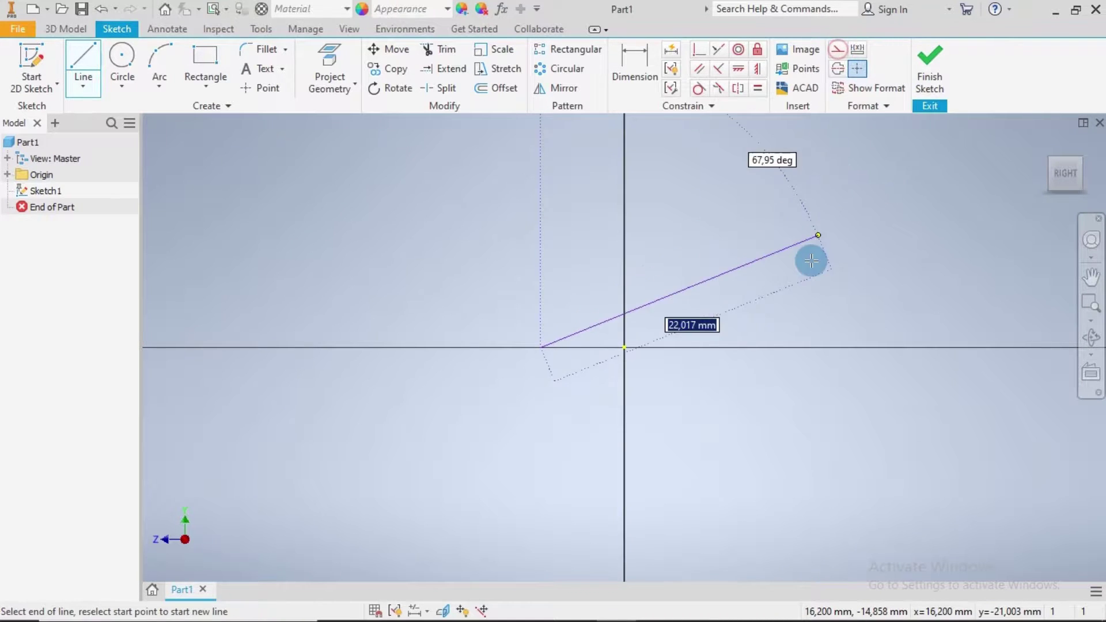
left_click(800, 348)
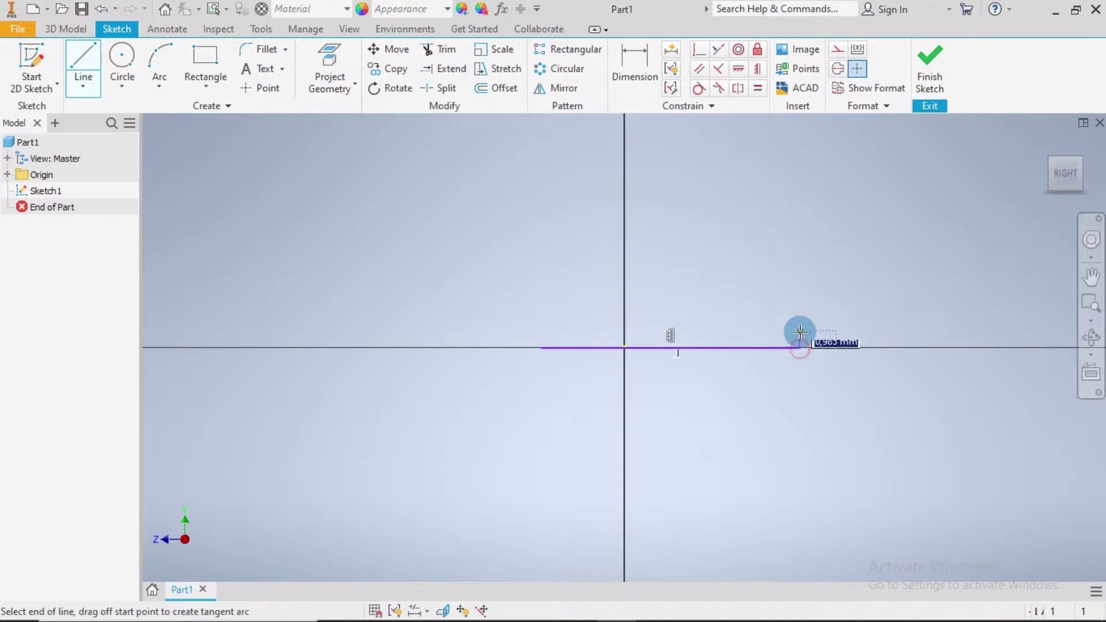
left_click(799, 306)
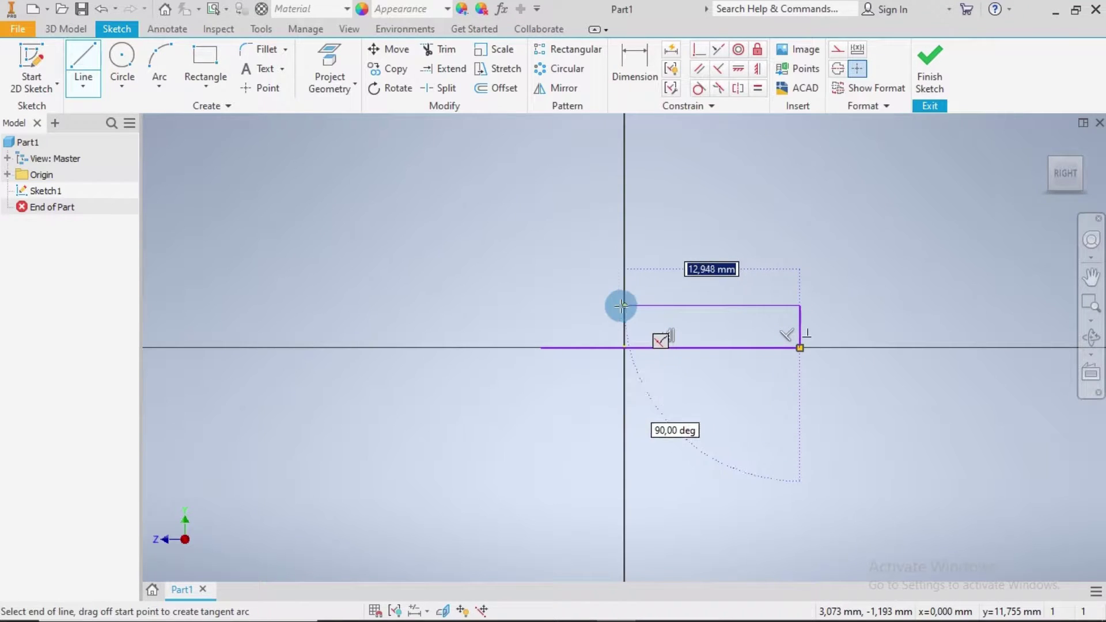
left_click(540, 305)
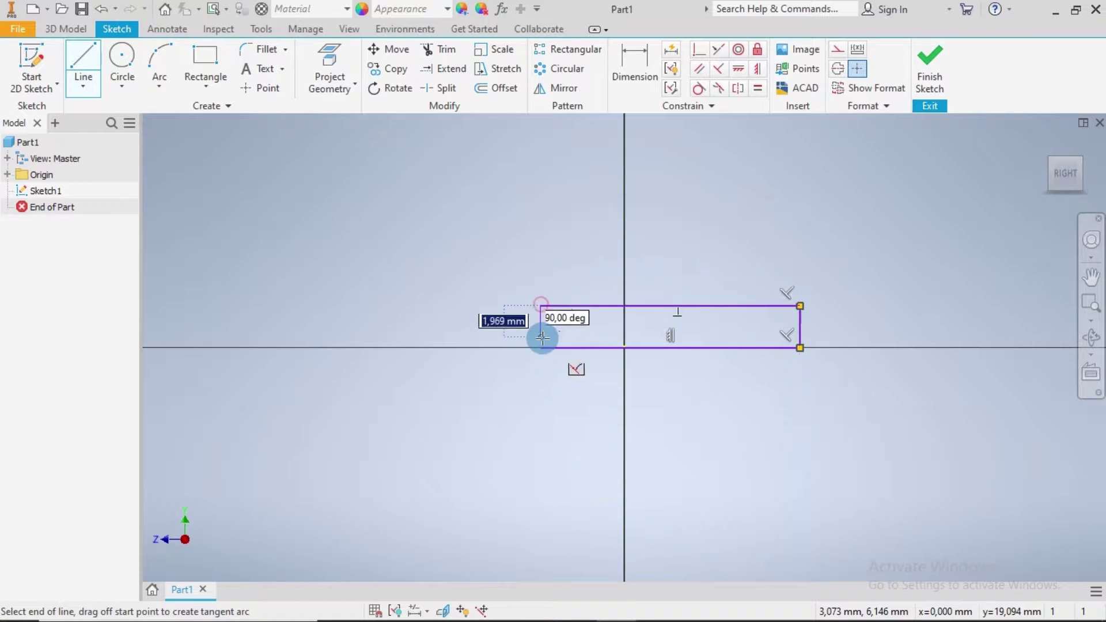
left_click(541, 348)
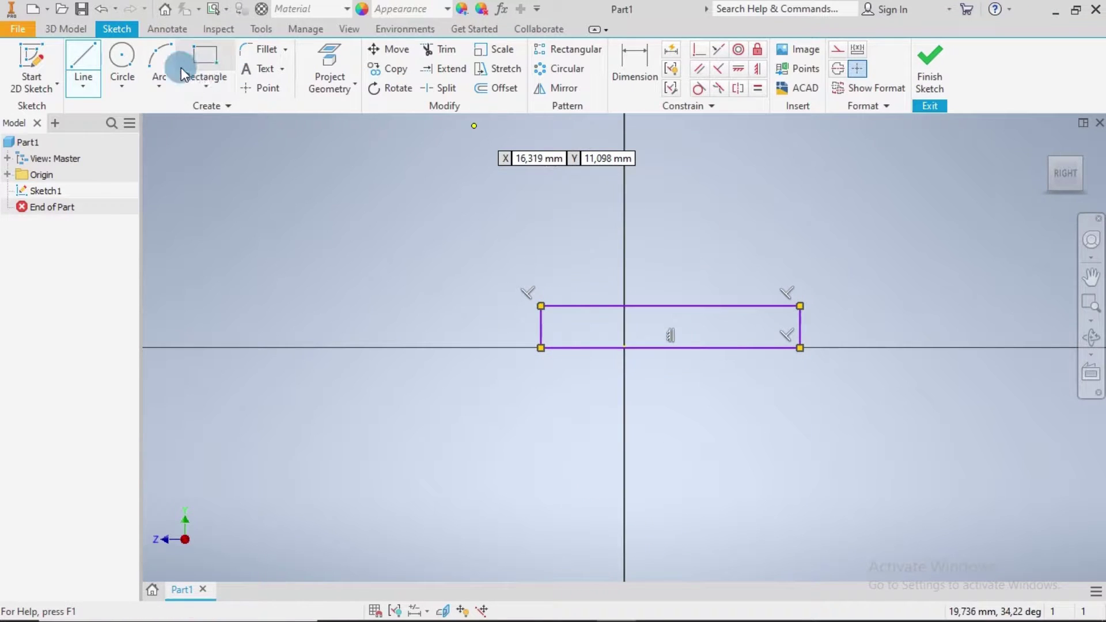
left_click(122, 58)
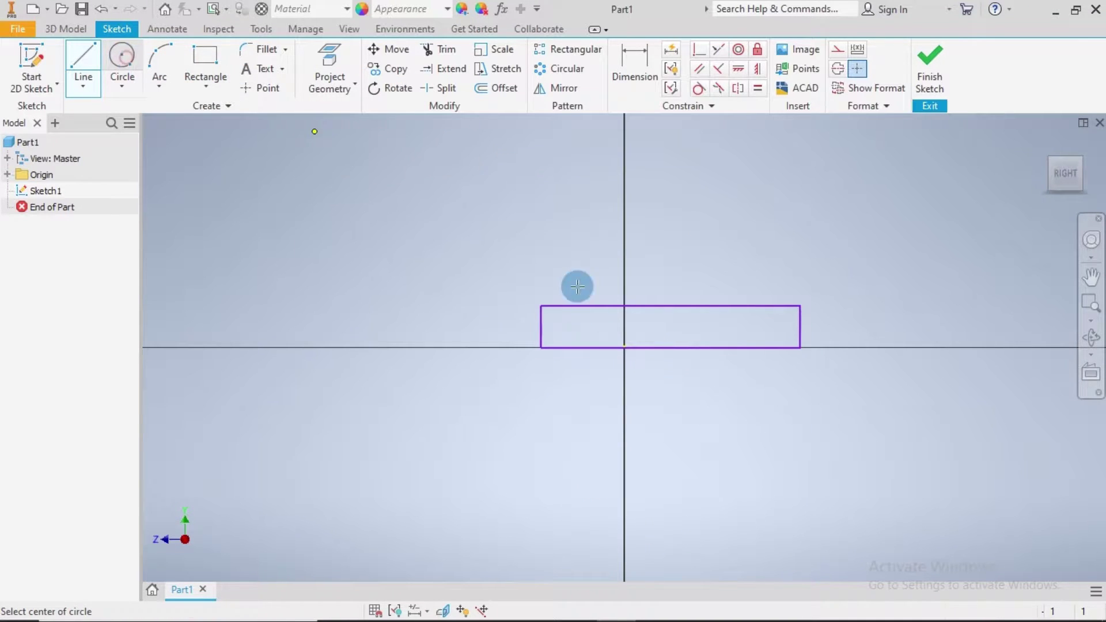
Draw two concentric circles at the rectangle's lower-left corner, joined at their tops by a vertical line.
left_click(541, 348)
left_click(613, 259)
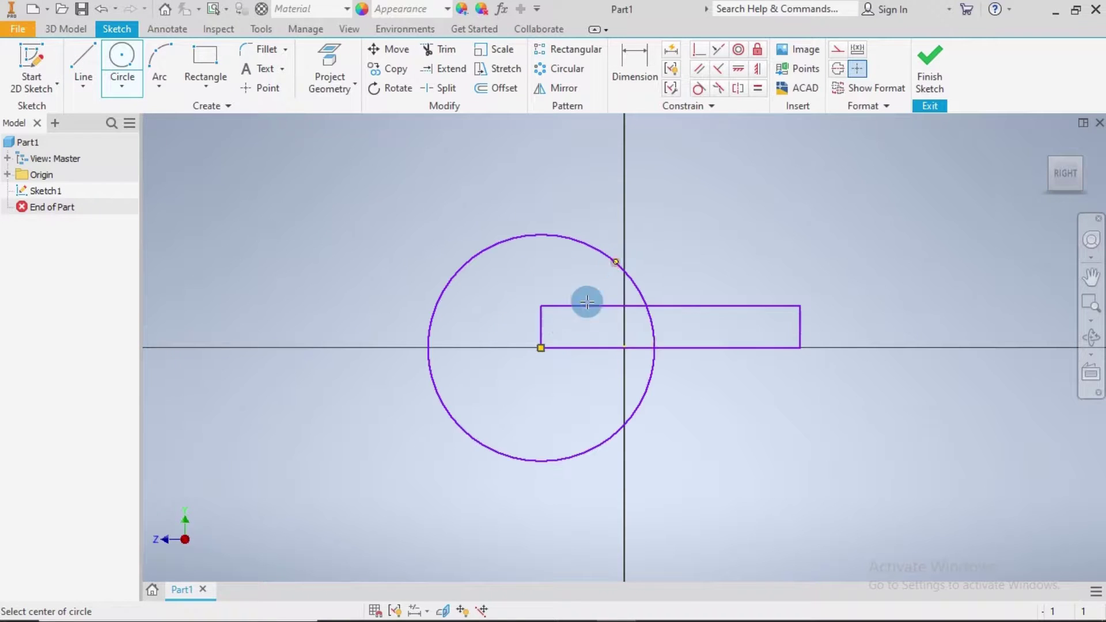
left_click(540, 348)
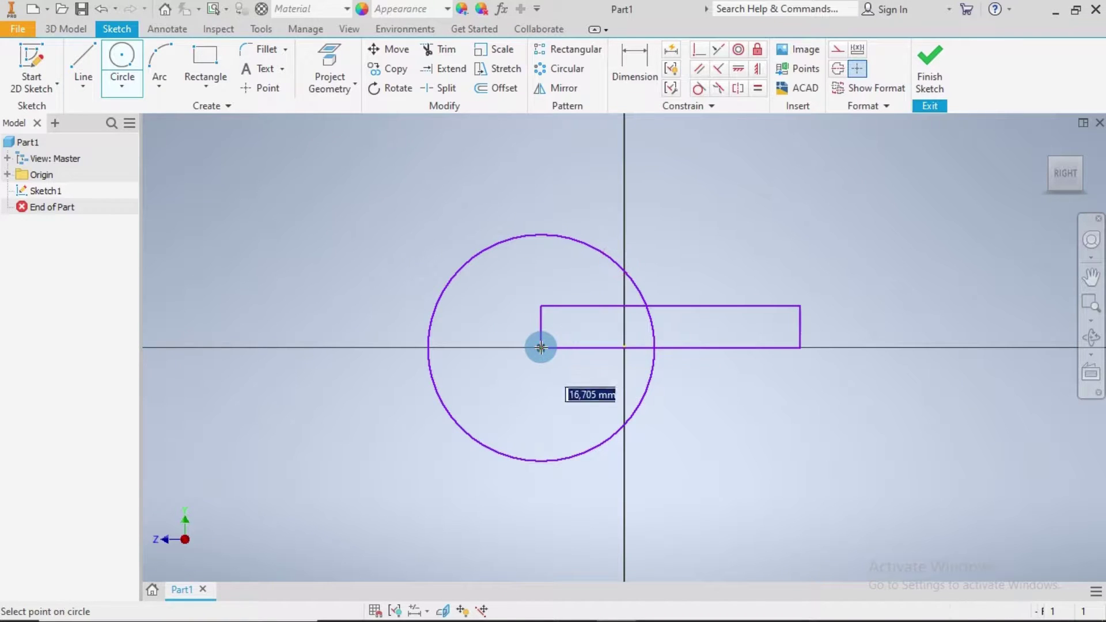
left_click(554, 278)
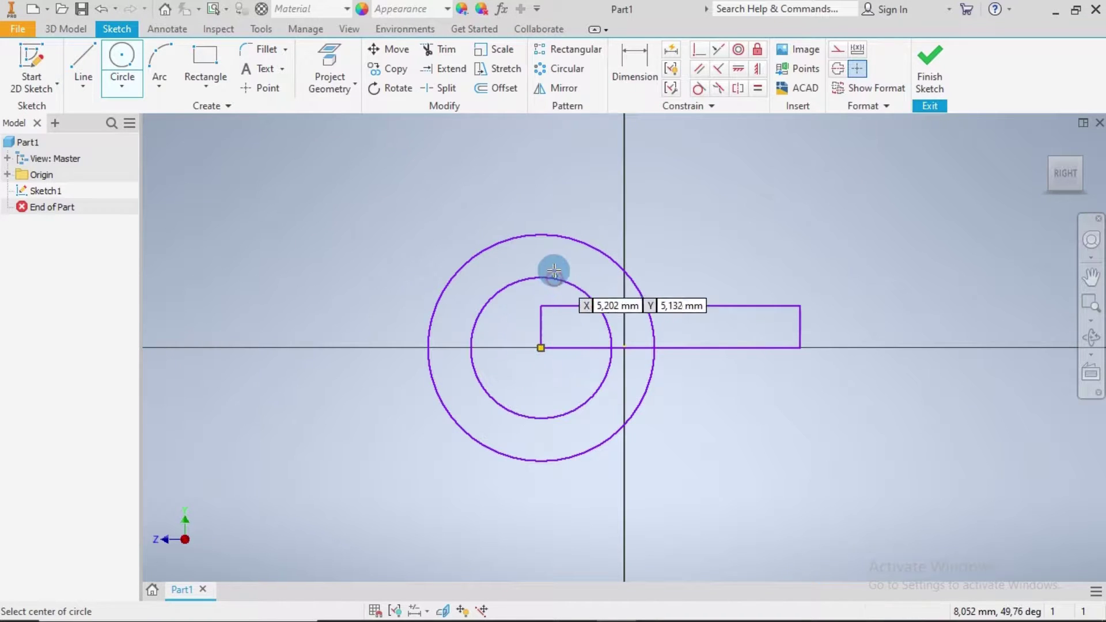
left_click(85, 57)
left_click(541, 278)
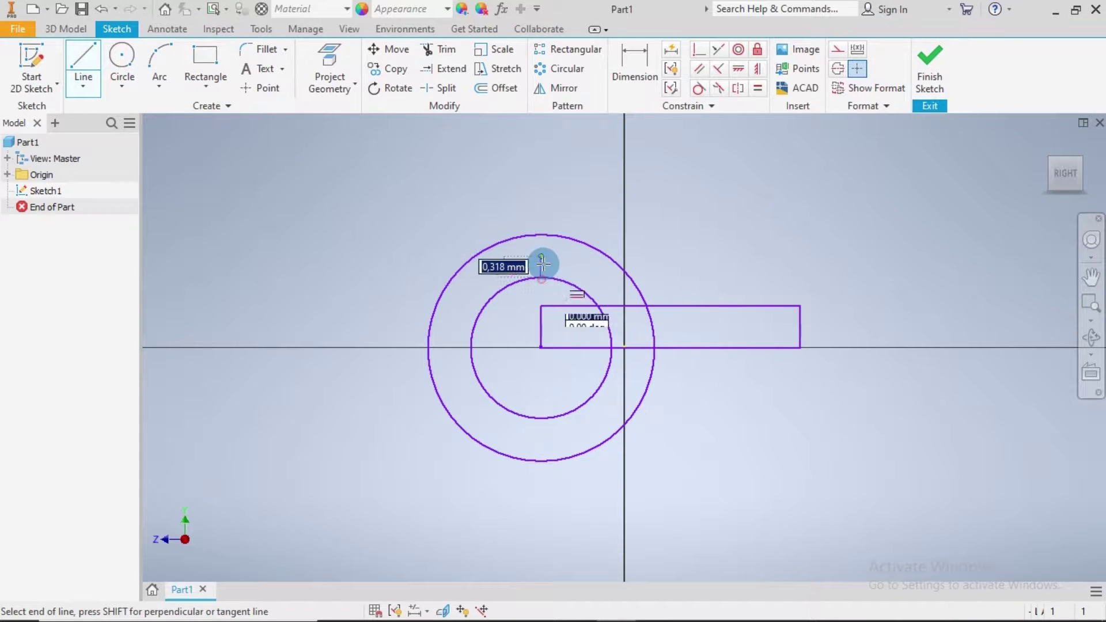
left_click(546, 234)
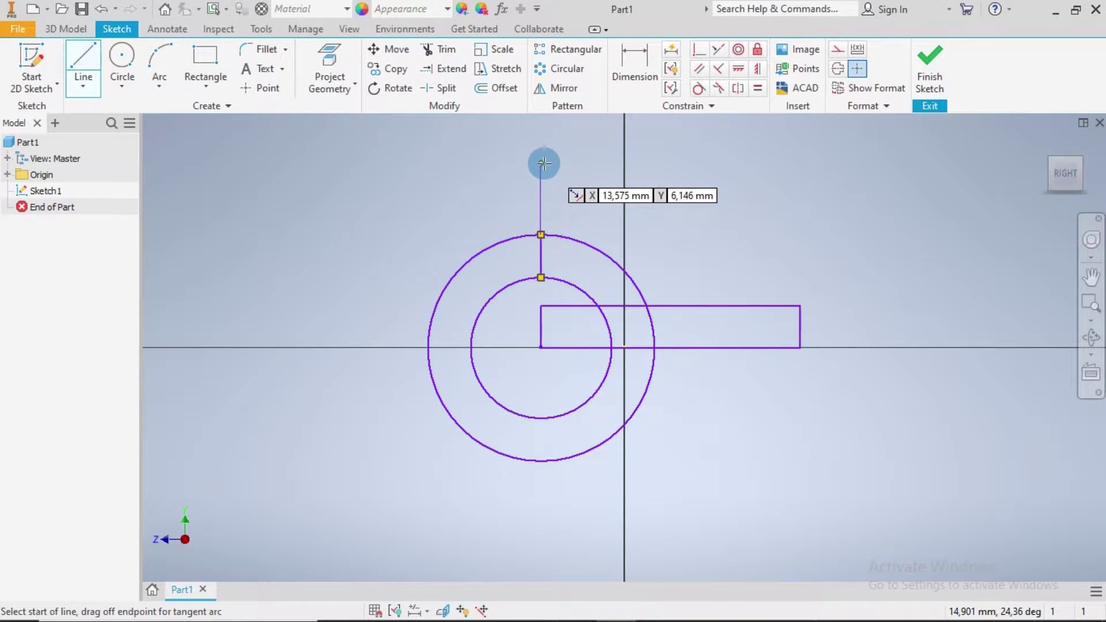
left_click(432, 51)
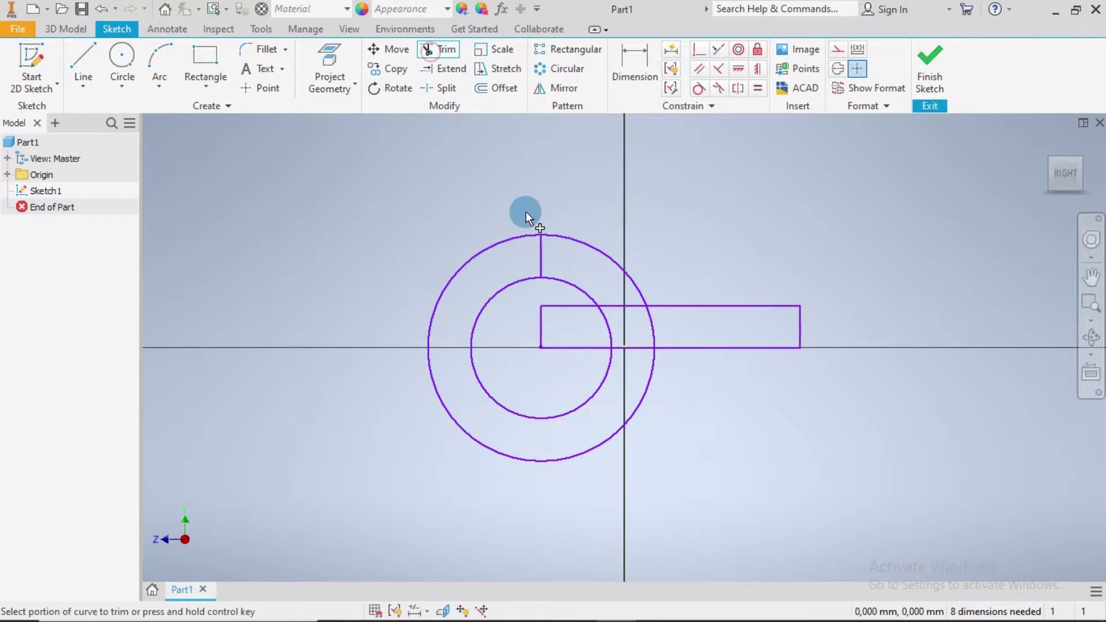
Trim both circles to quarter arcs and remove the overlapping rectangle edges.
left_click(523, 234)
left_click(530, 278)
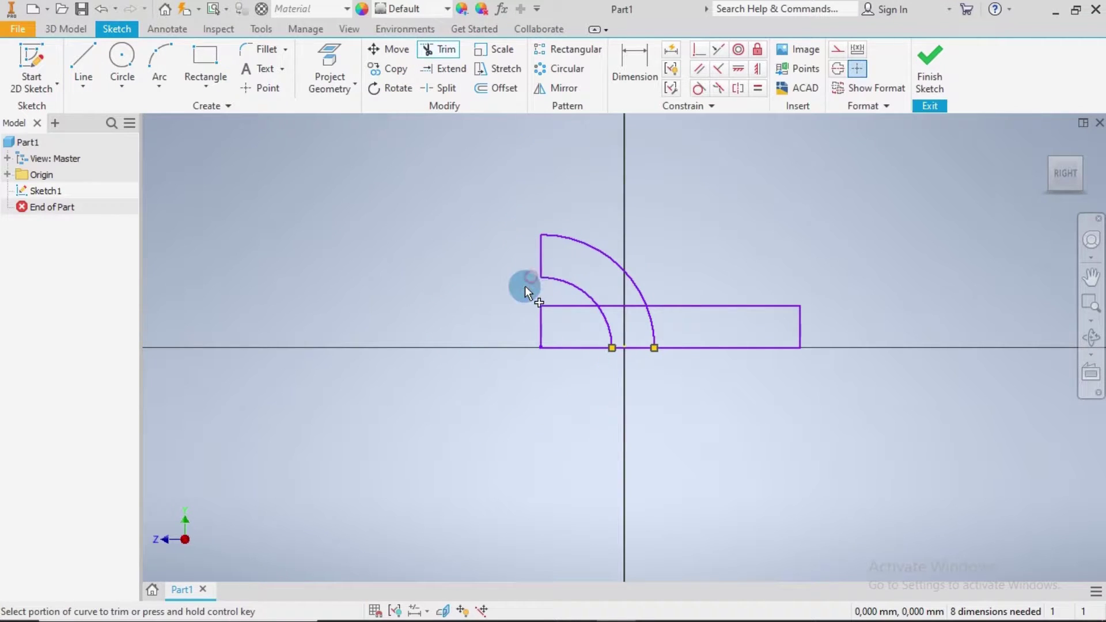
left_click(562, 309)
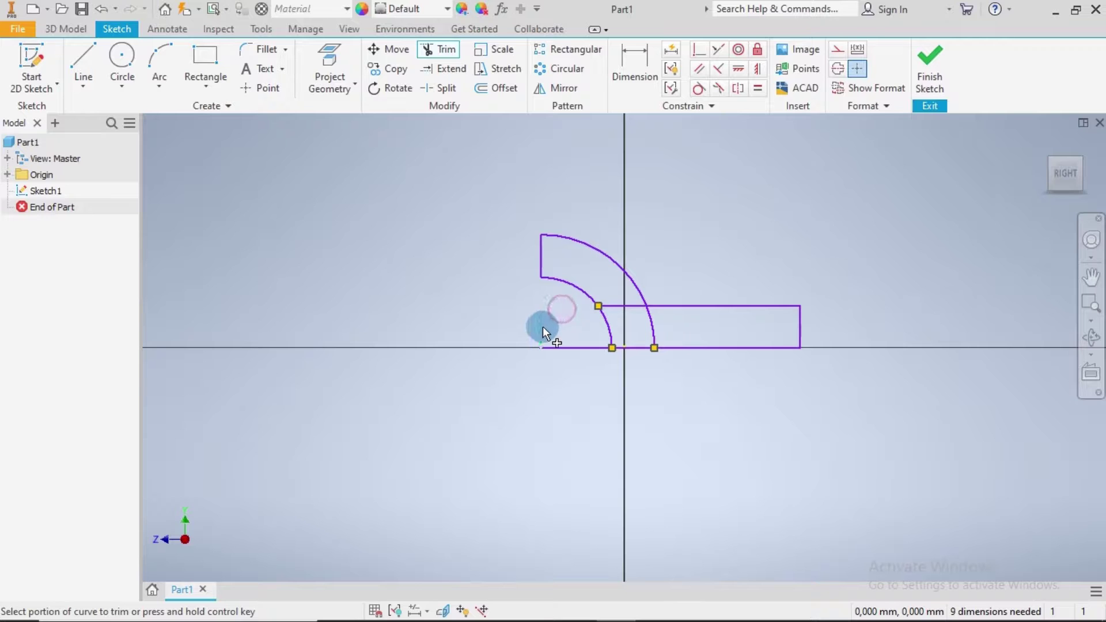
left_click(566, 347)
left_click(649, 318)
left_click(620, 306)
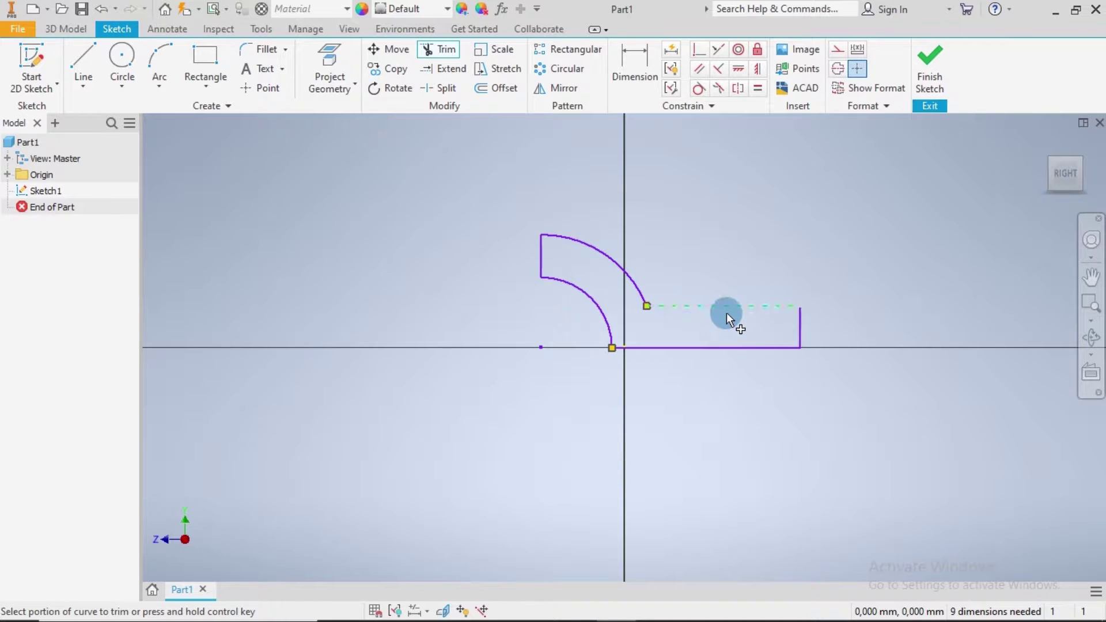
left_click(627, 59)
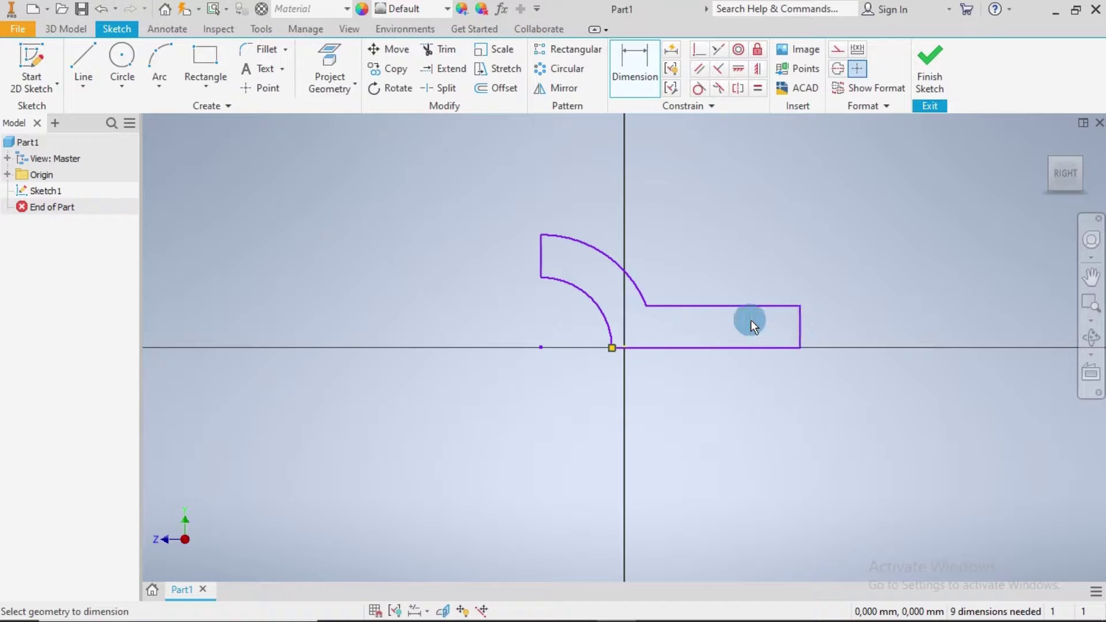
Dimension the profile's overall length as 11,75.
left_click(544, 257)
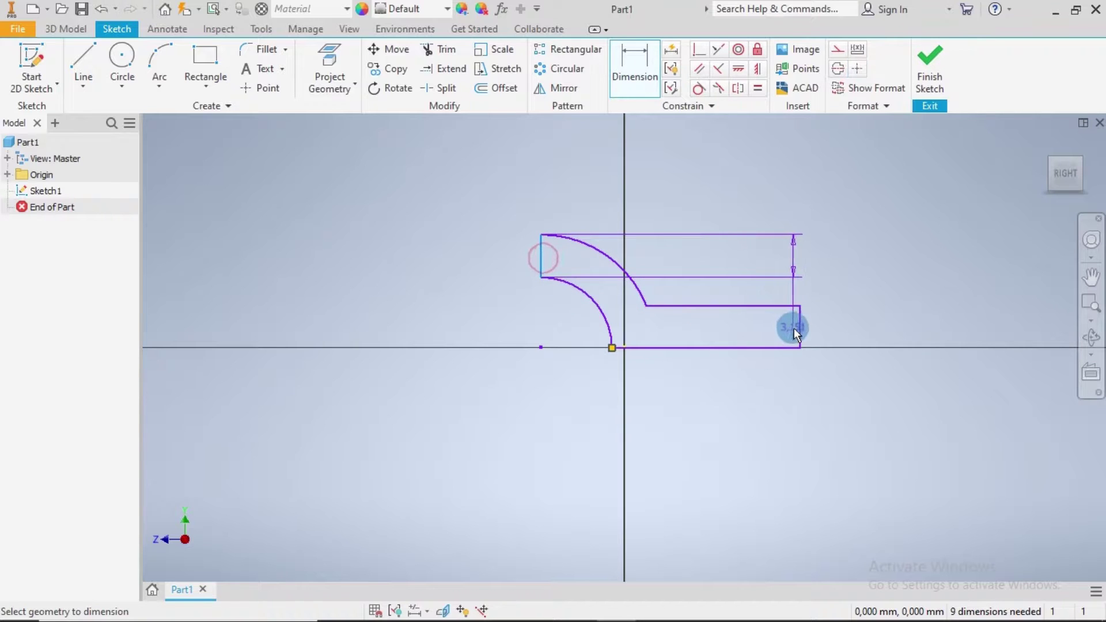
left_click(795, 327)
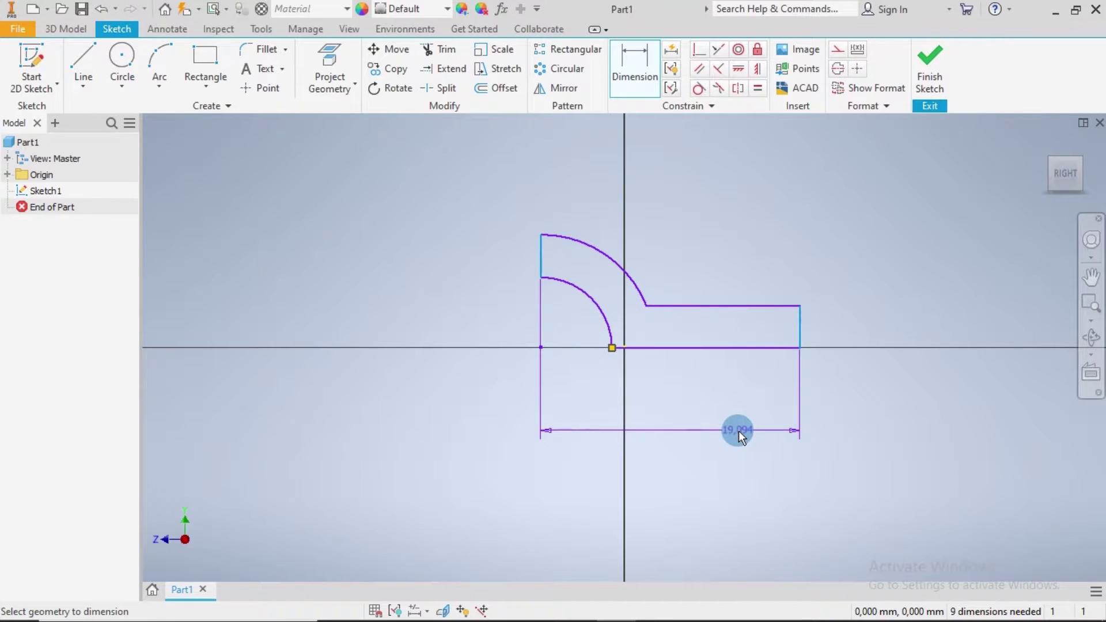
left_click(674, 434)
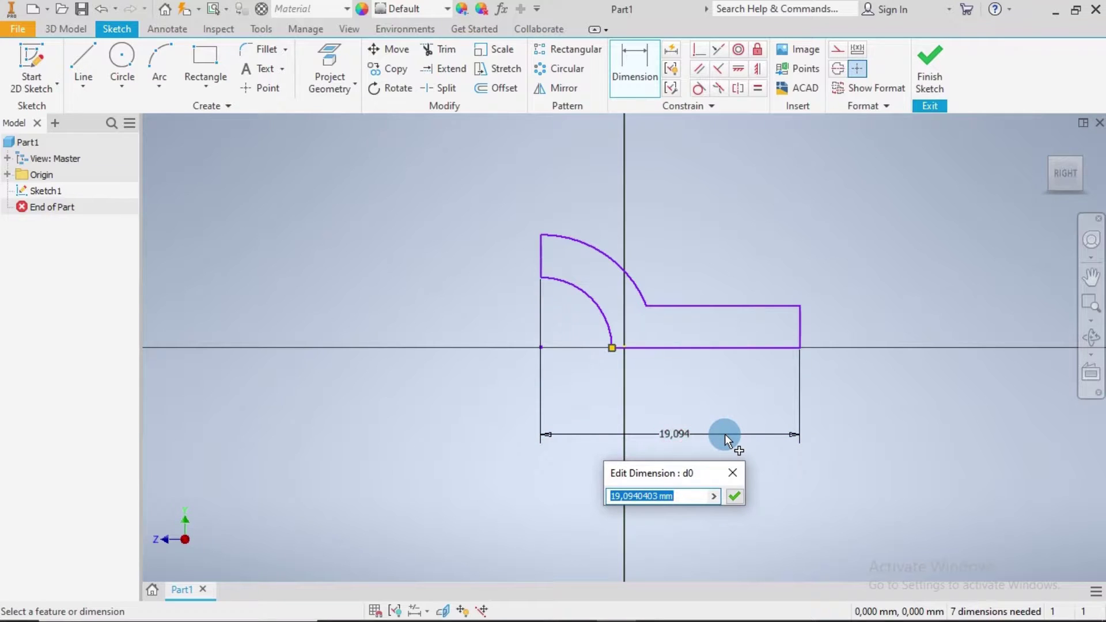
type("11.75")
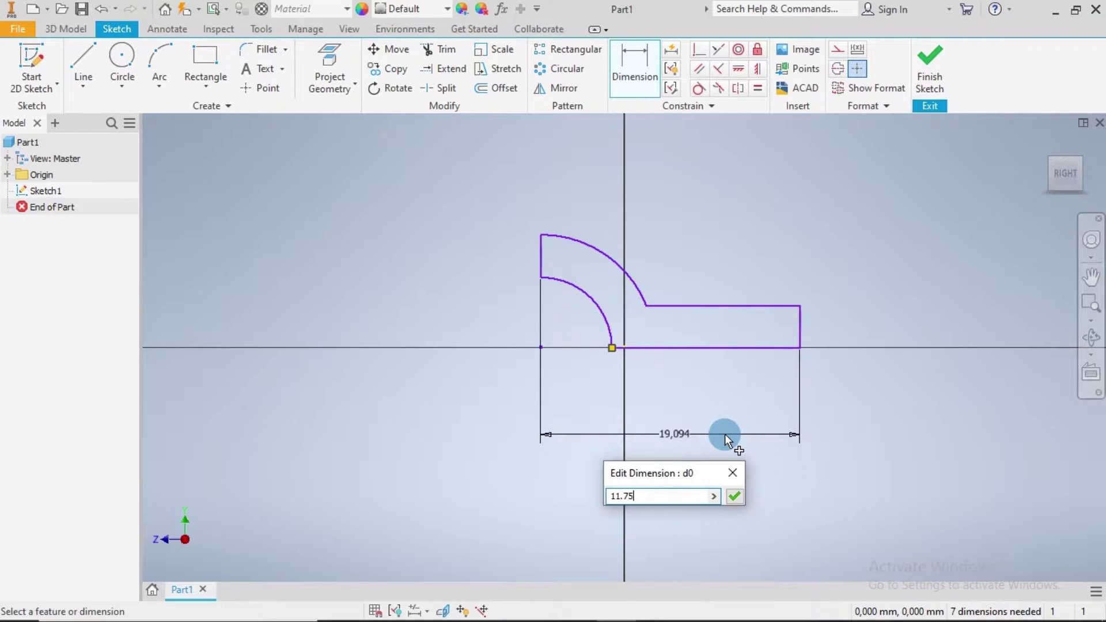
key("Return")
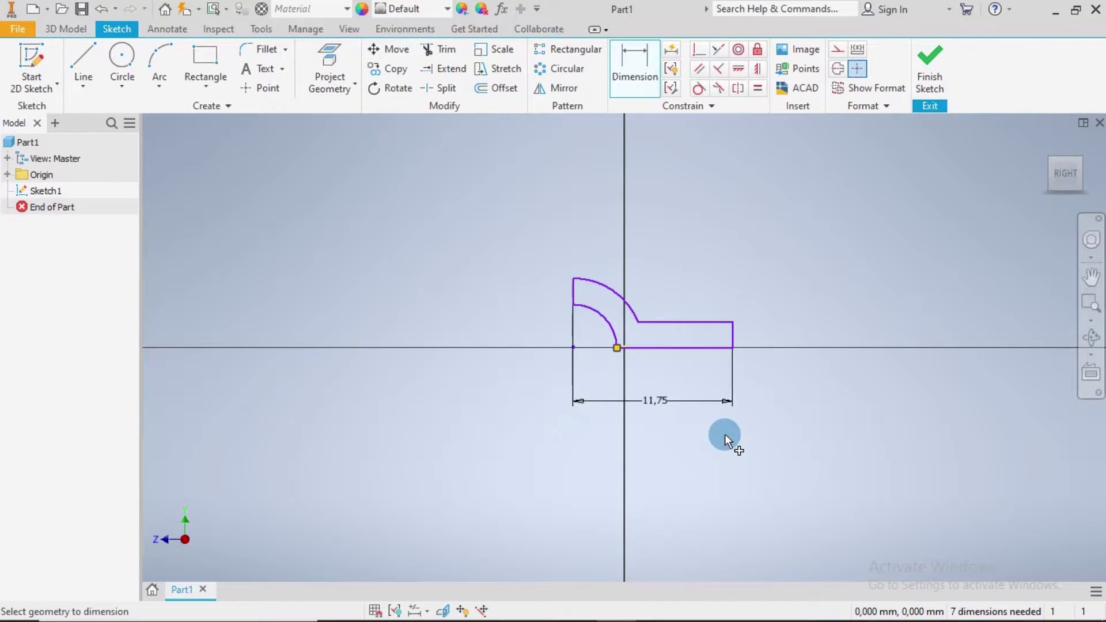
scroll(738, 375, "down", 2)
scroll(738, 375, "up", 3)
scroll(738, 375, "up", 3)
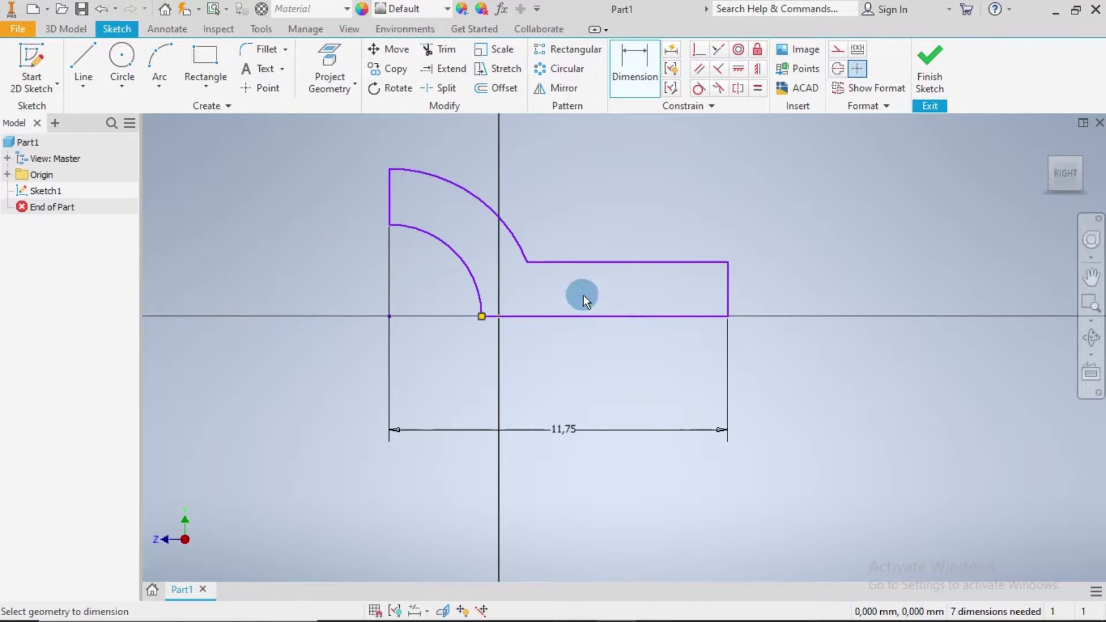
Dimension the inner arc radius as 2,5 and the outer arc radius as 3,5.
left_click(457, 256)
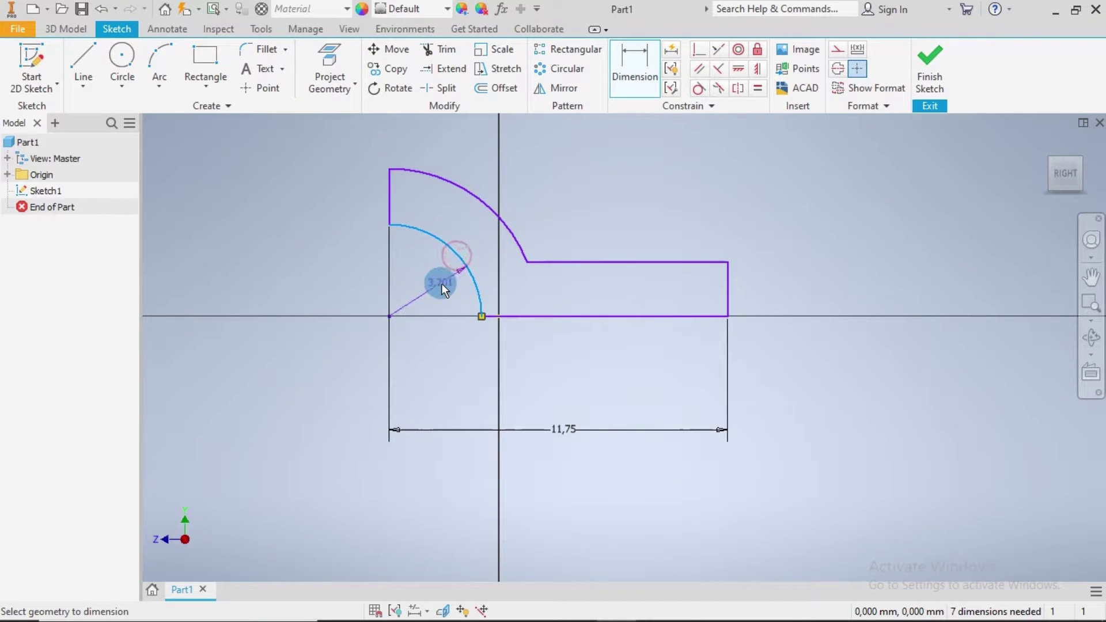
left_click(431, 276)
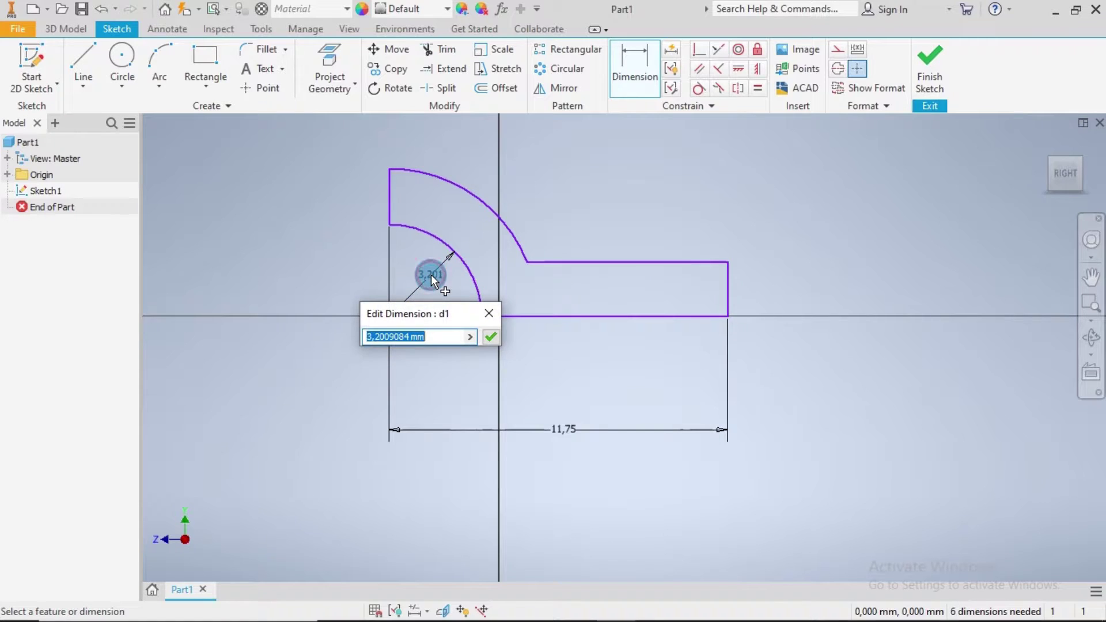
type("2.")
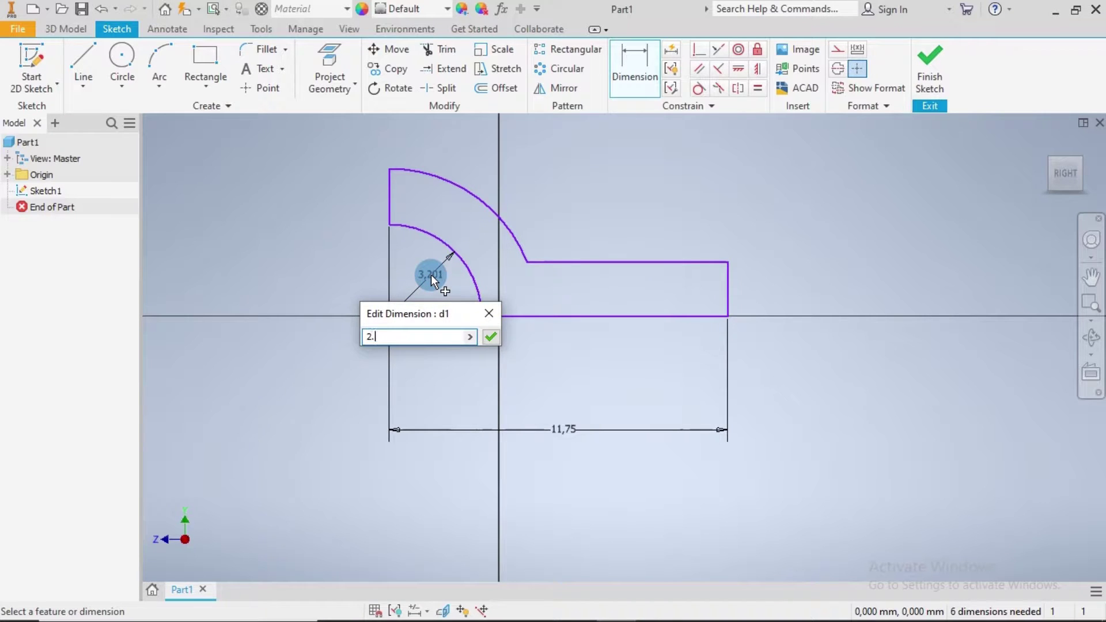
type("5")
key("Return")
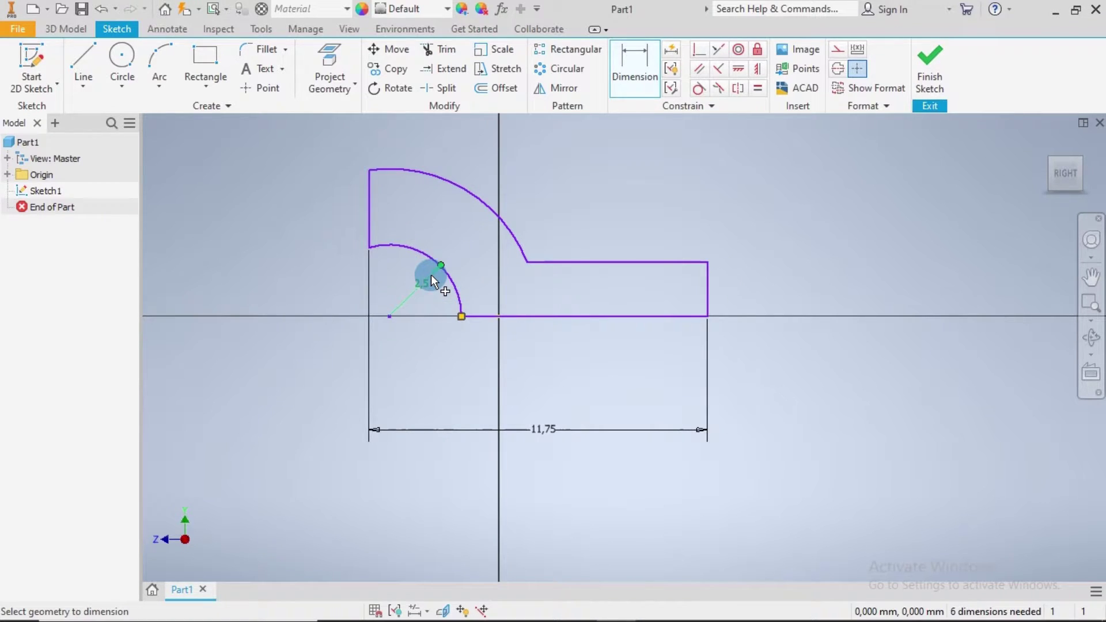
left_click(478, 201)
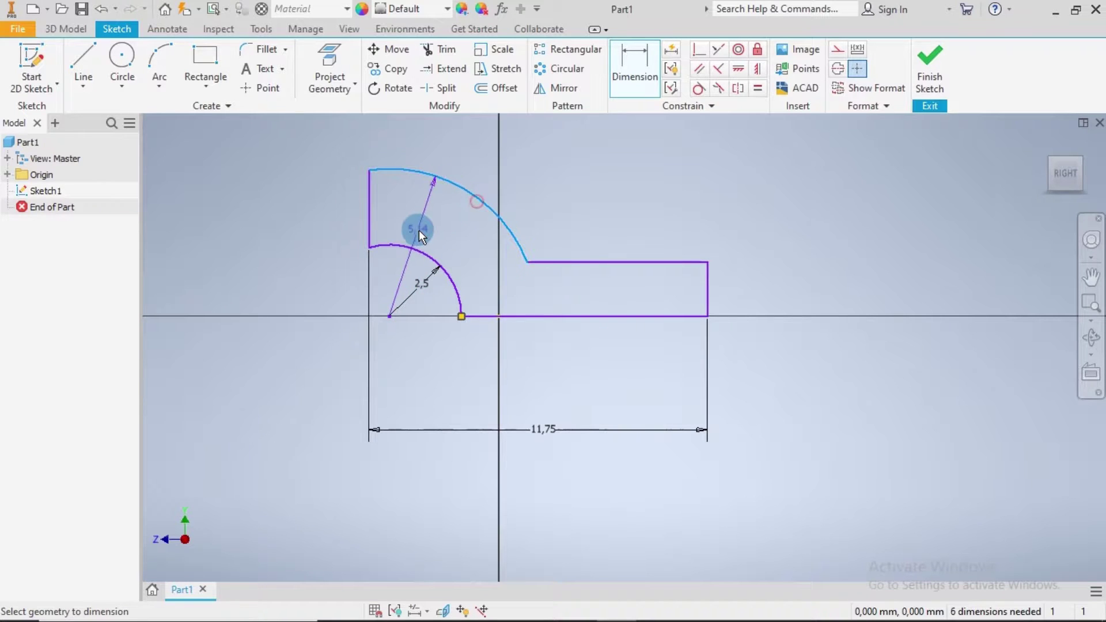
left_click(417, 231)
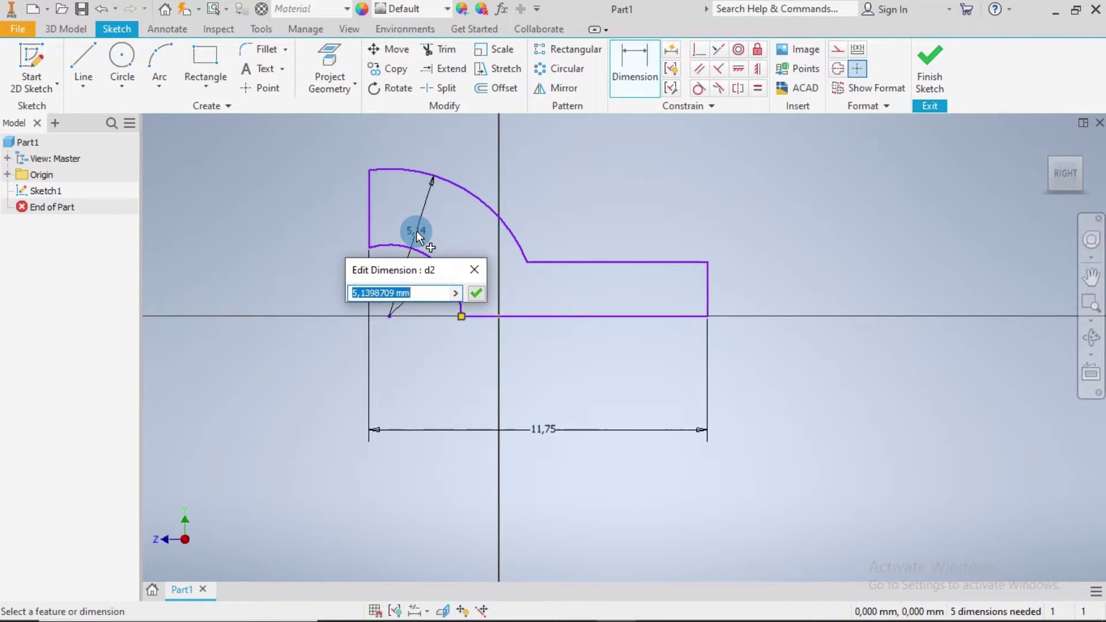
type("3.5")
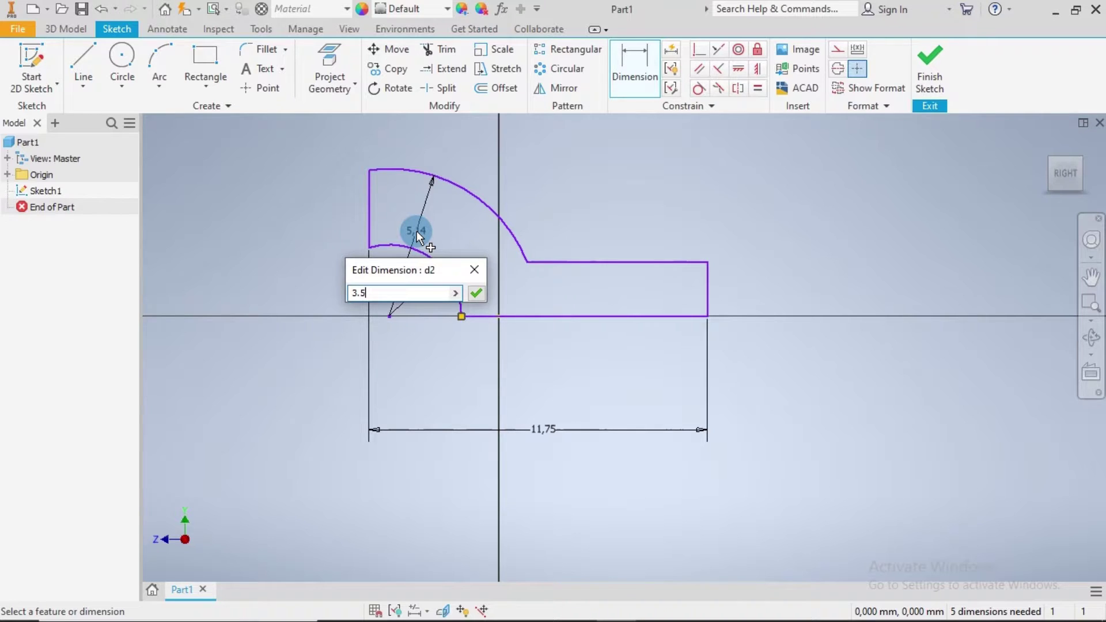
key("Return")
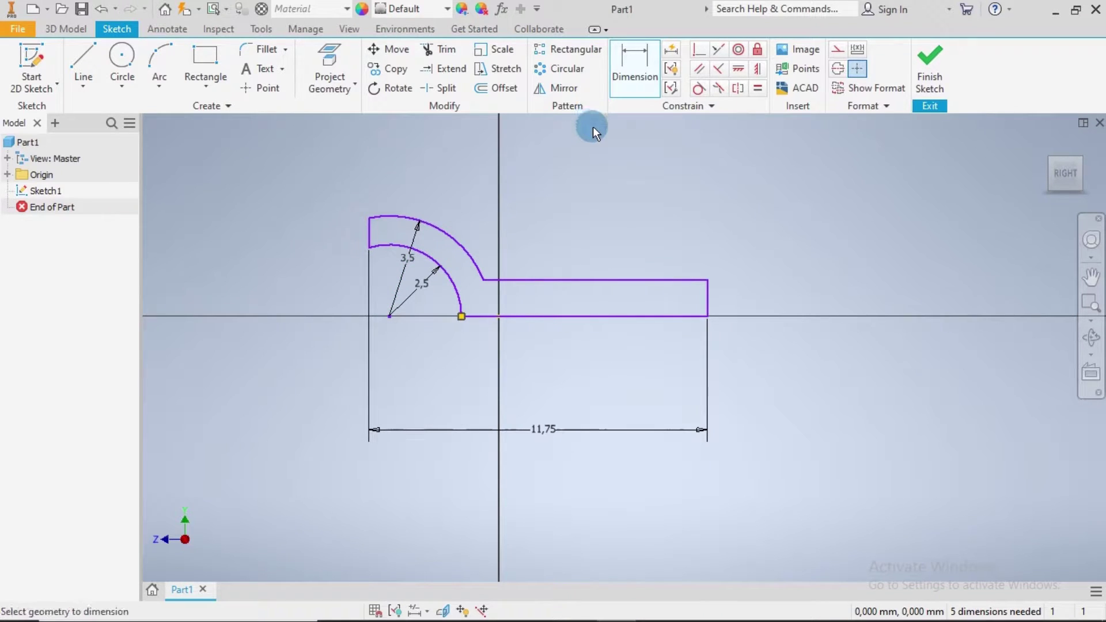
Set the shank end line height to =3.25/2, giving 1,625.
left_click(710, 299)
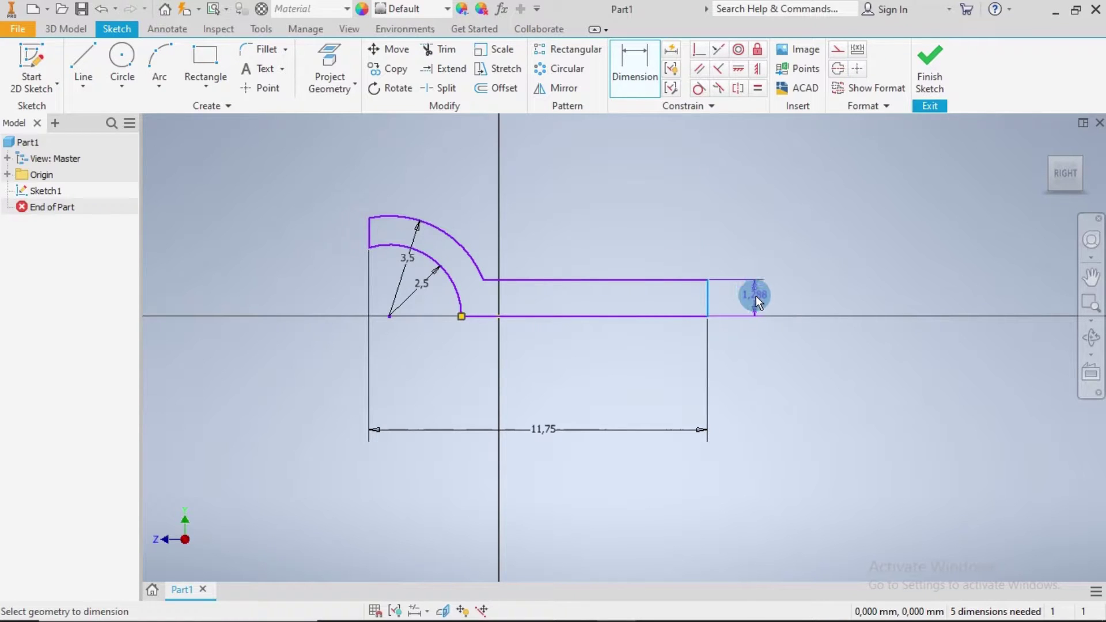
left_click(754, 296)
type("=3.25/2")
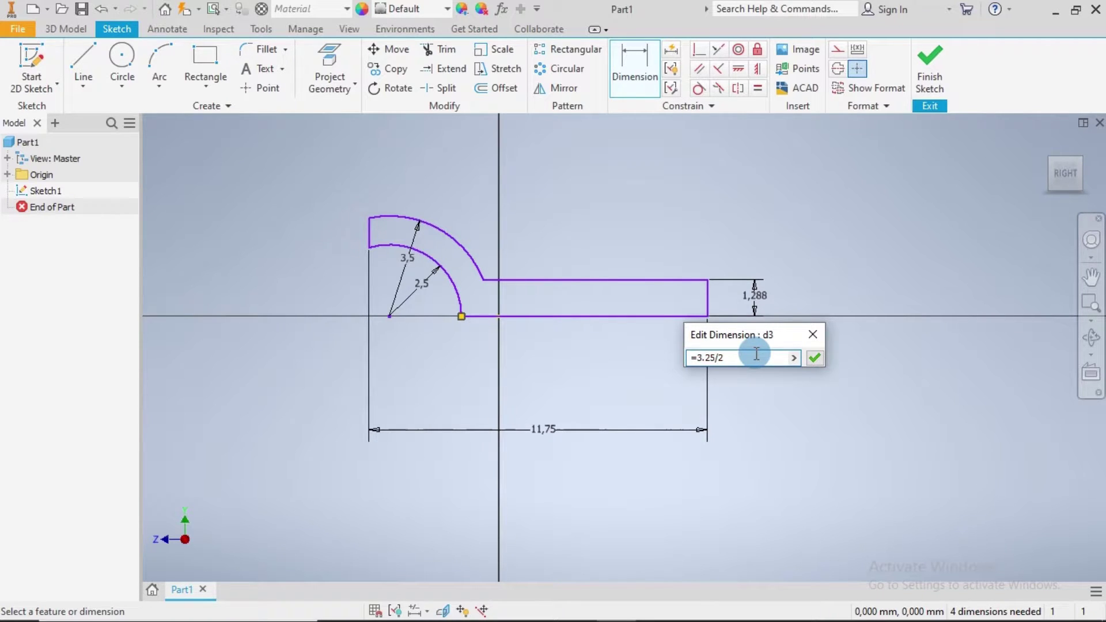
key("Return")
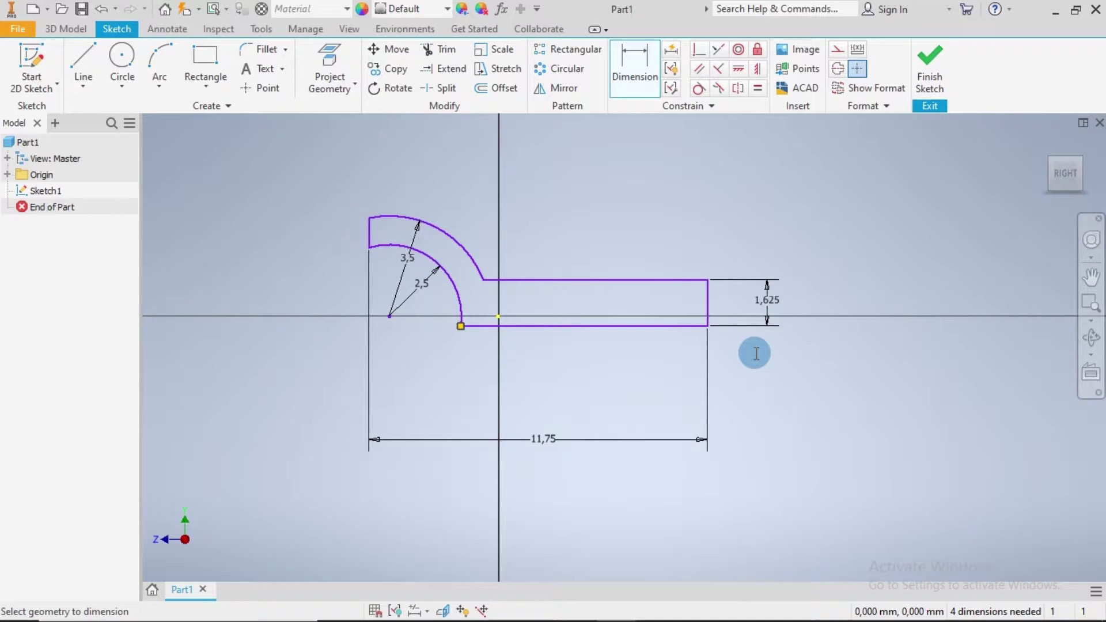
Constrain the shank's bottom line to the horizontal axis and the arc centre to the vertical line.
left_click(698, 50)
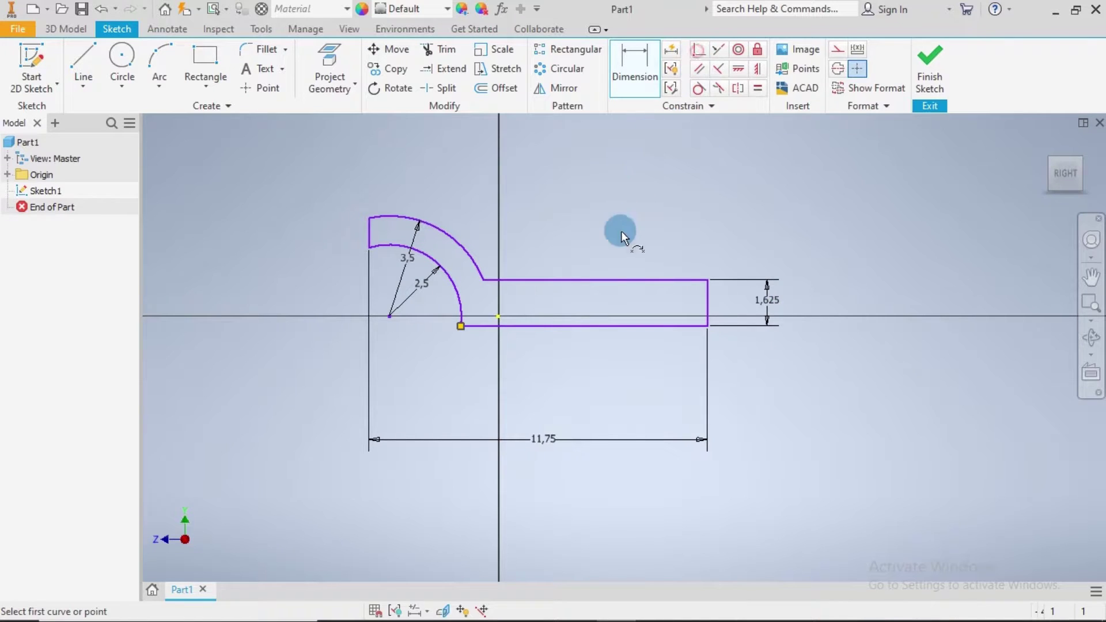
left_click(602, 325)
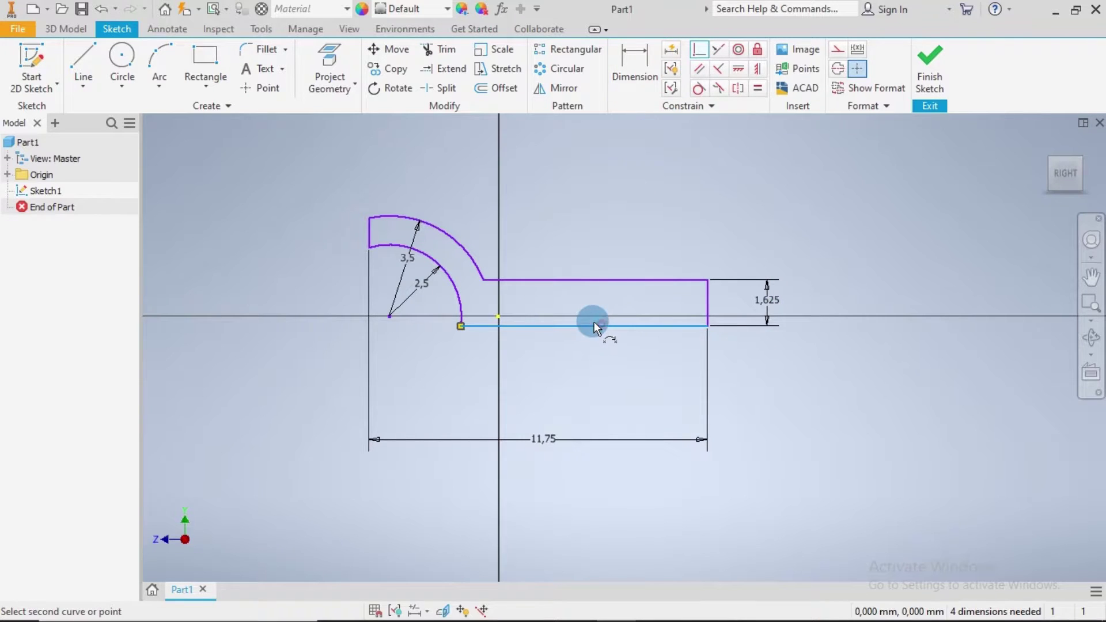
left_click(495, 316)
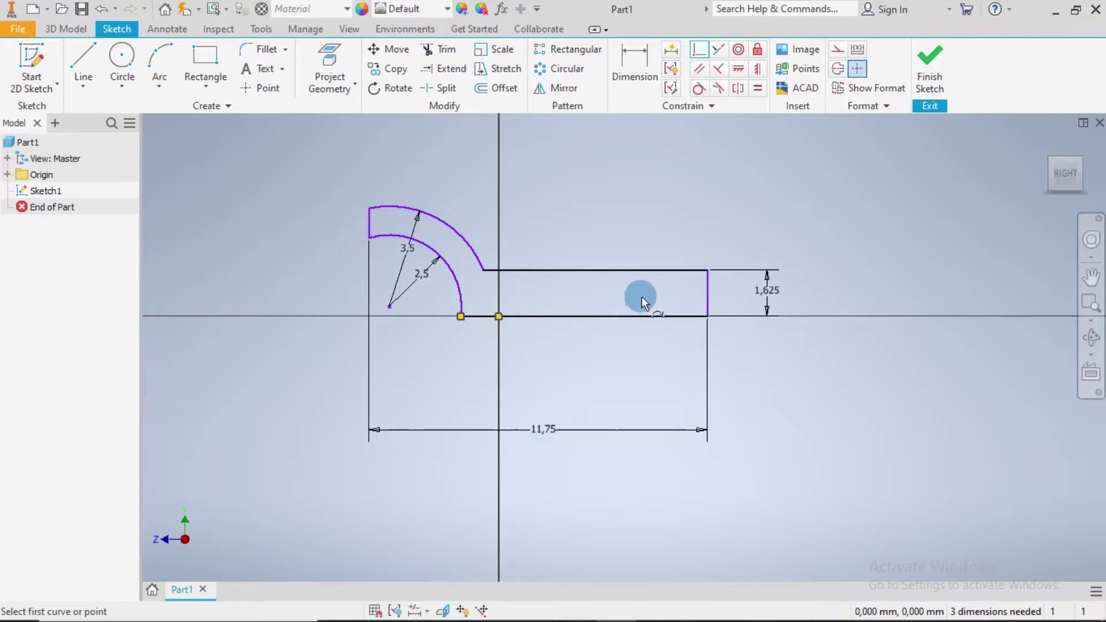
left_click(365, 215)
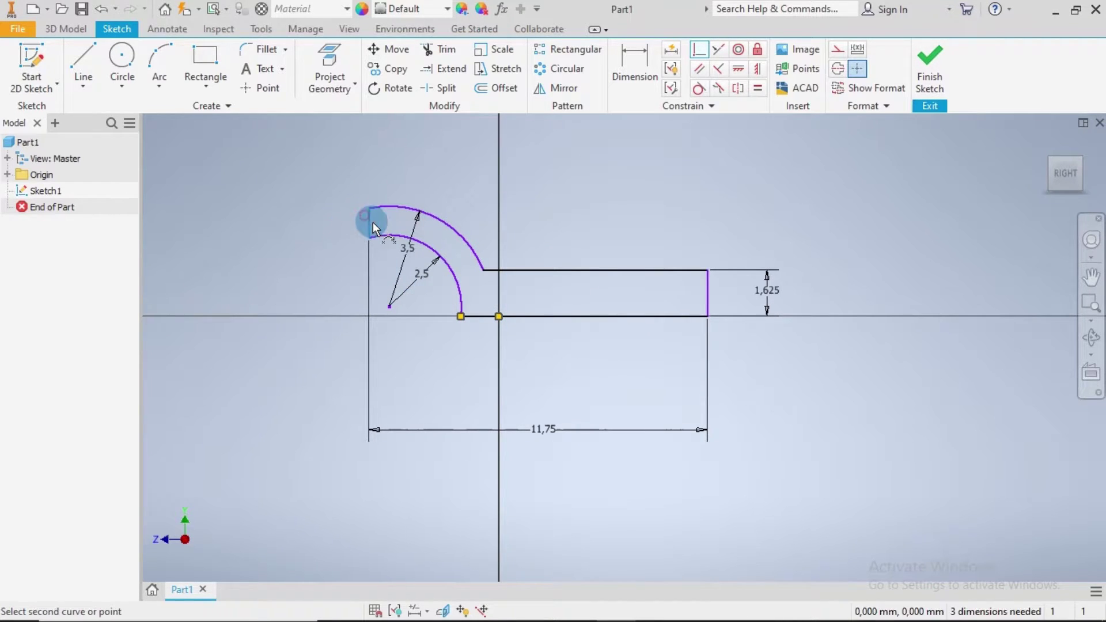
left_click(391, 306)
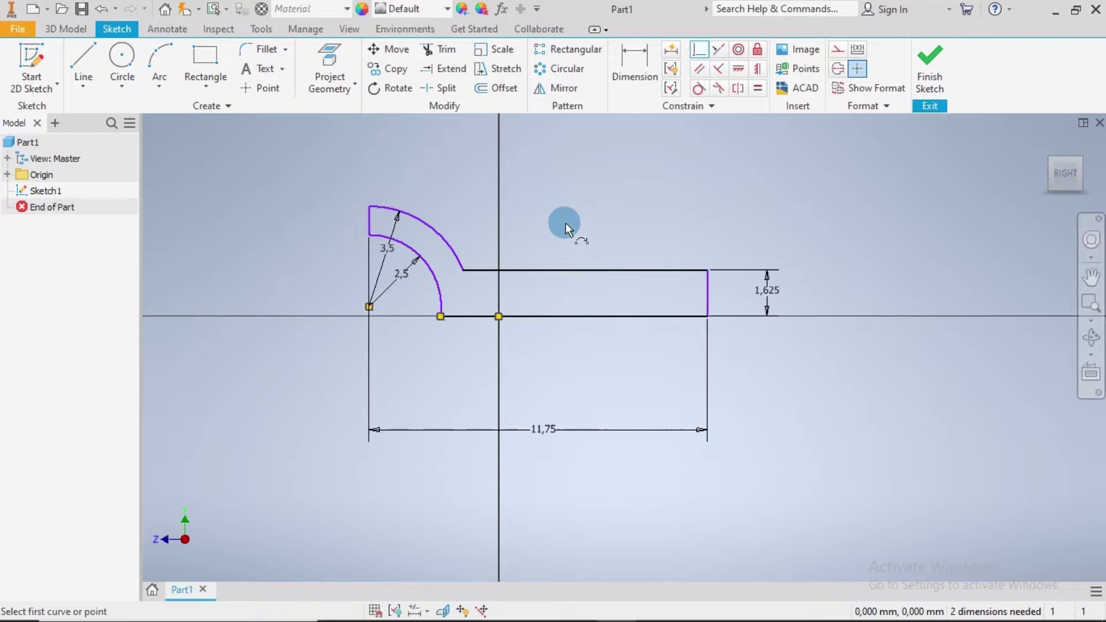
scroll(367, 214, "up", 5)
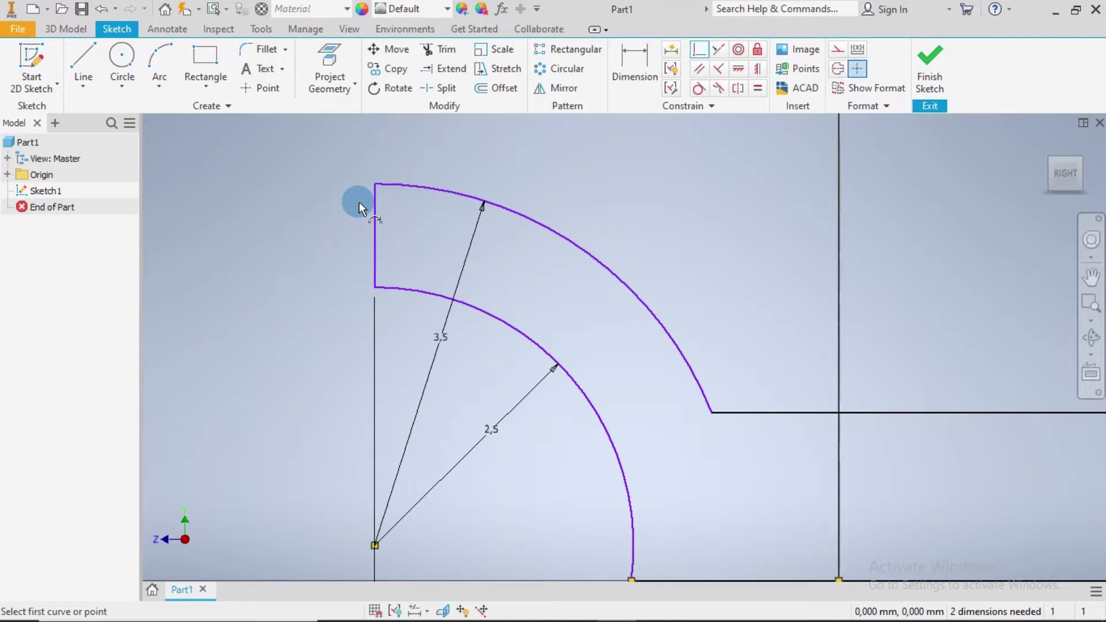
Attempt a 0.5 fillet on the arcs, dismiss the failed-fillet error and close the tool.
left_click(255, 49)
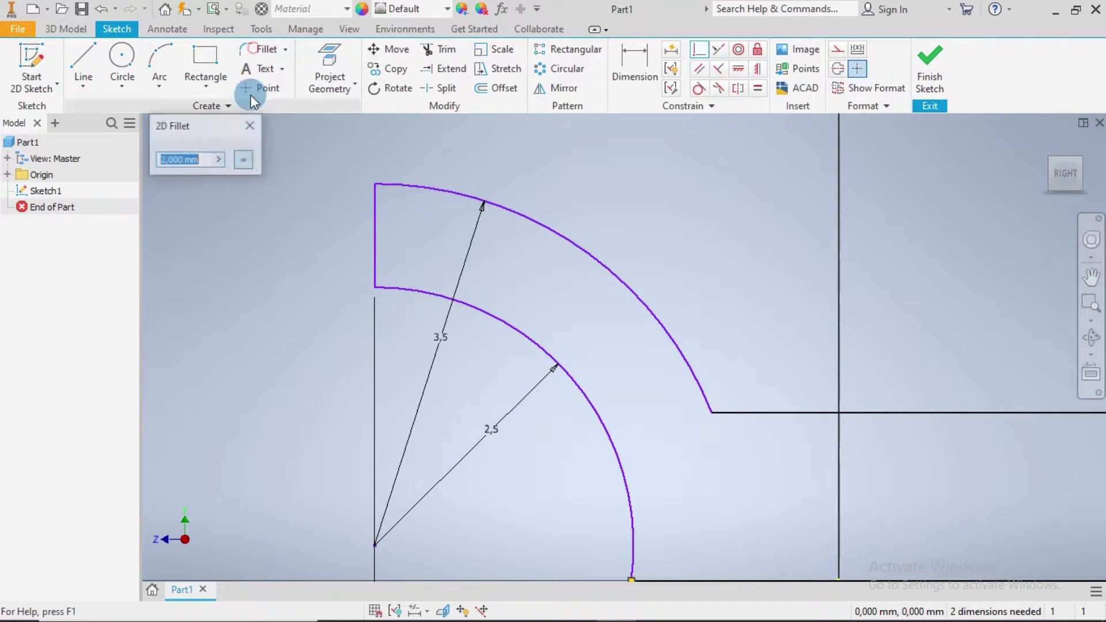
type("0.5")
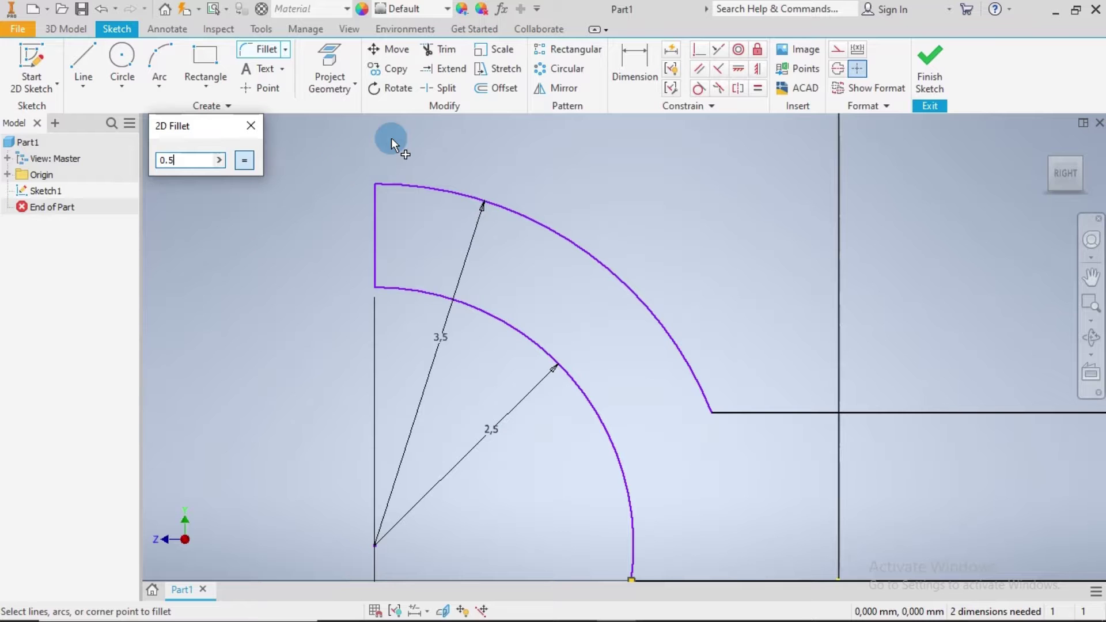
left_click(385, 185)
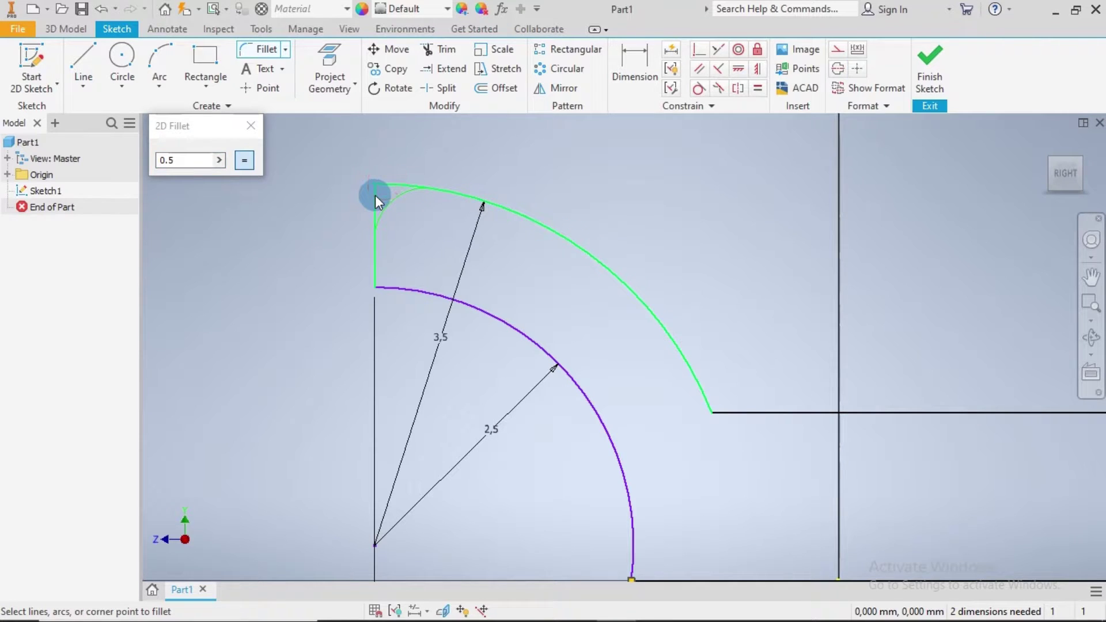
left_click(375, 196)
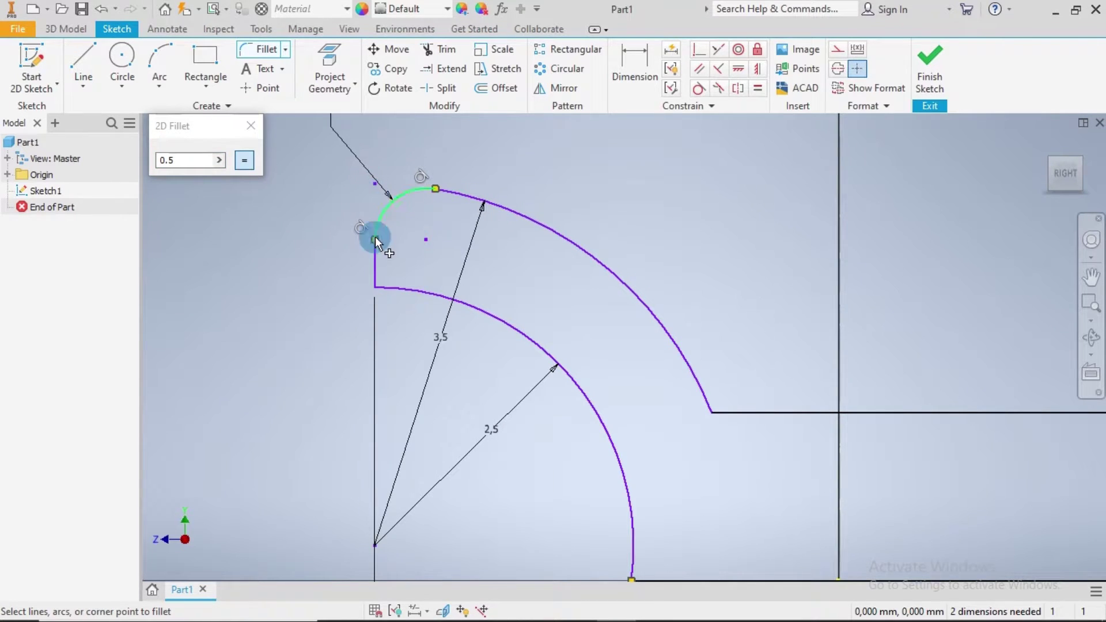
left_click(398, 286)
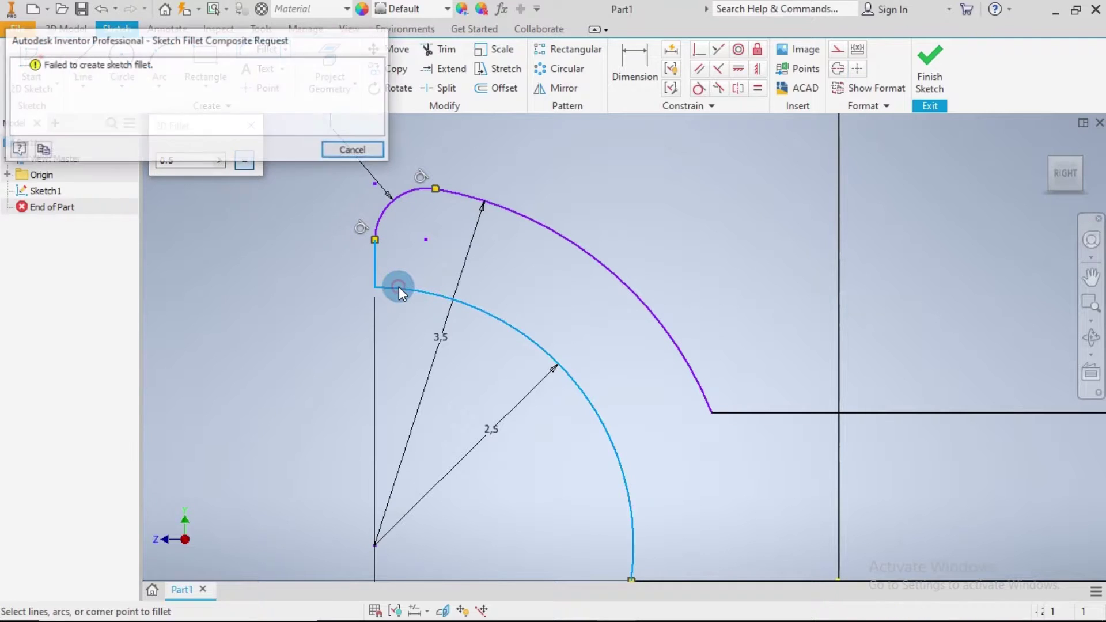
left_click(350, 150)
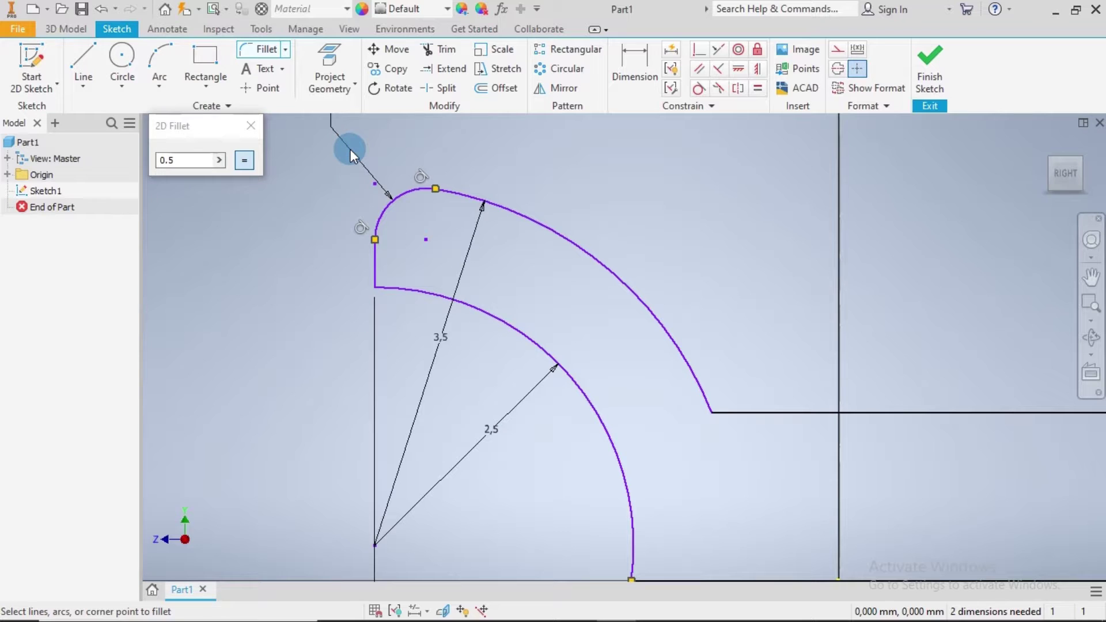
left_click(256, 127)
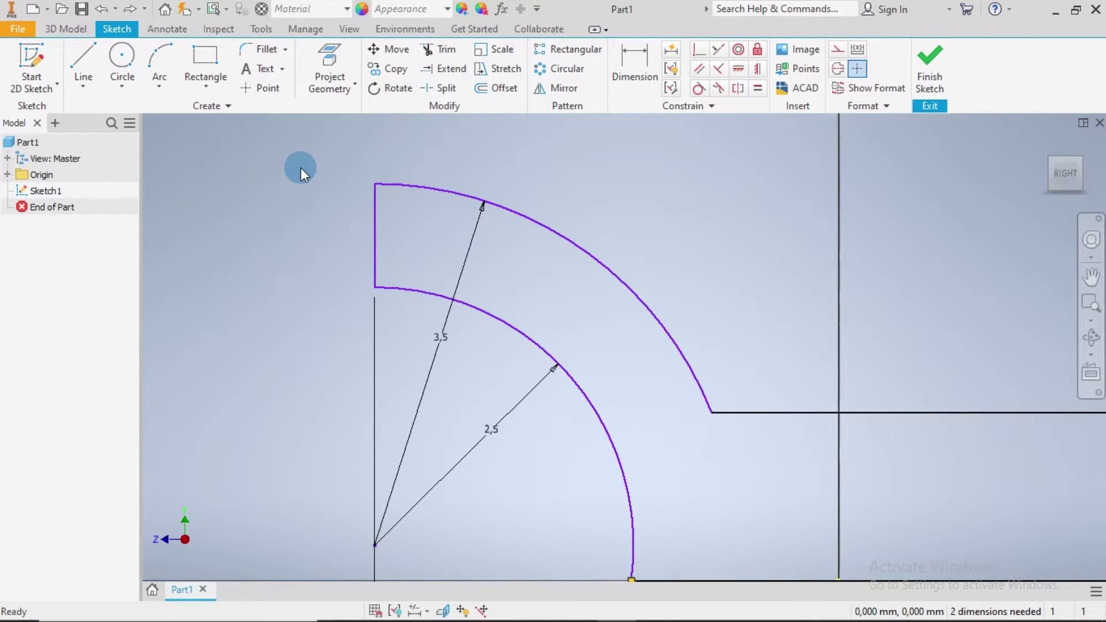
Apply a 0,5 fillet where the outer head arc meets the shank's top edge.
left_click(241, 53)
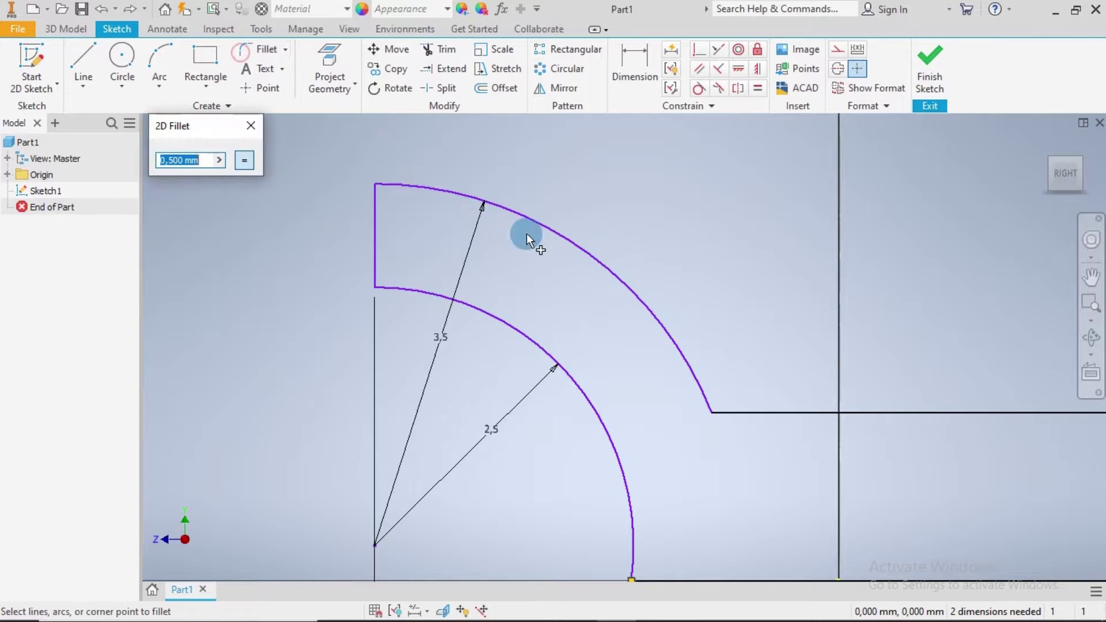
left_click(692, 378)
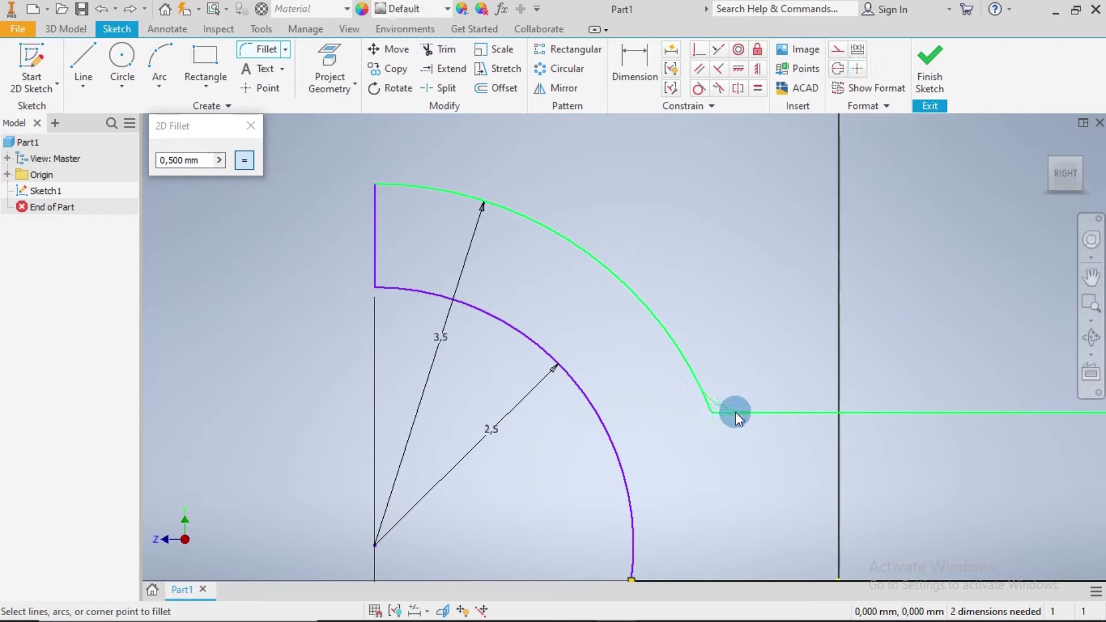
left_click(757, 414)
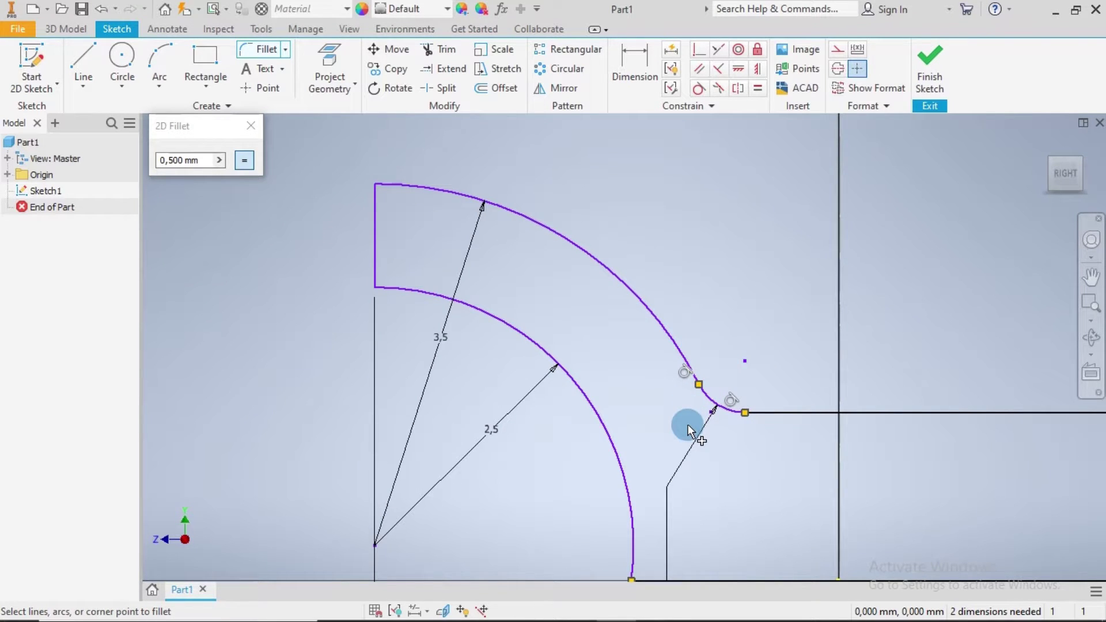
scroll(688, 424, "up", 2)
middle_click_drag(742, 471, 601, 378)
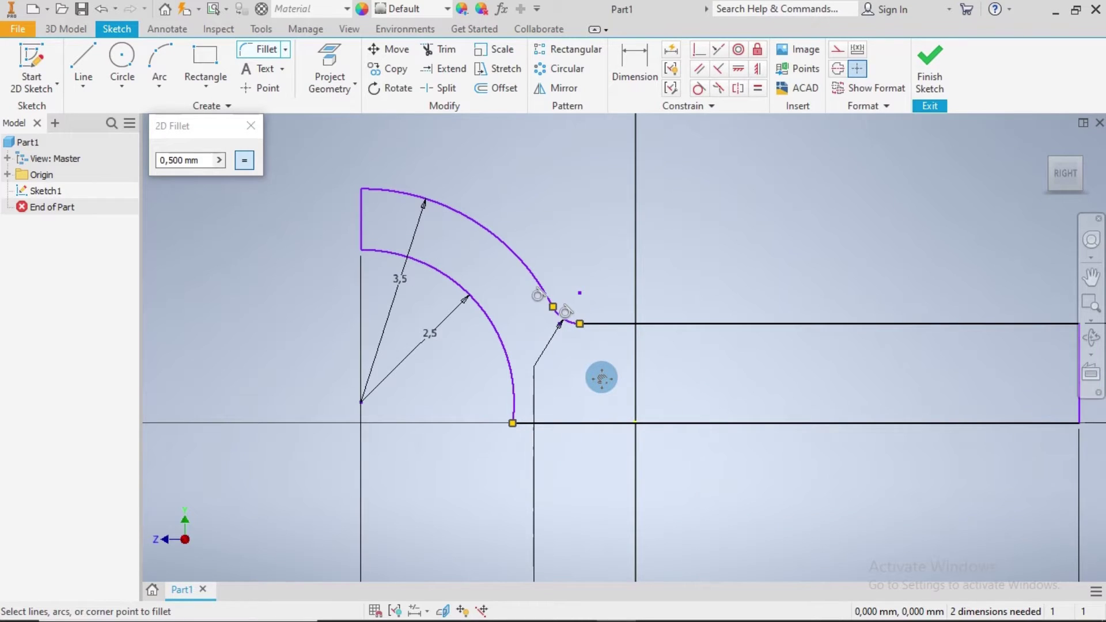
left_click(250, 126)
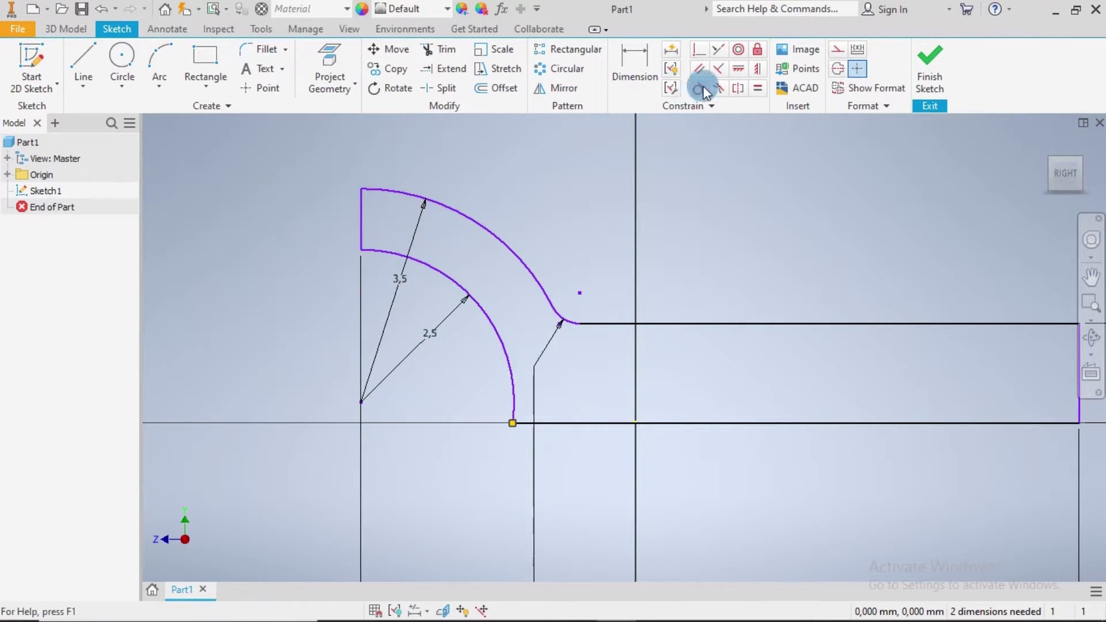
Add coincident constraints putting the arc centre on the horizontal axis and the bottom line's midpoint on the origin.
left_click(696, 55)
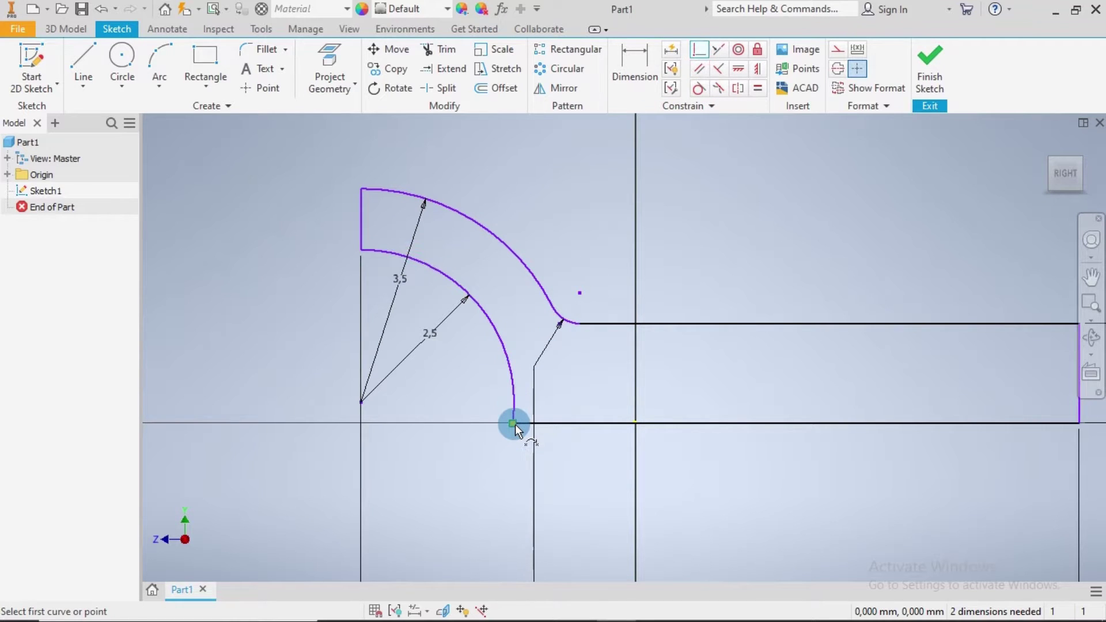
left_click(362, 402)
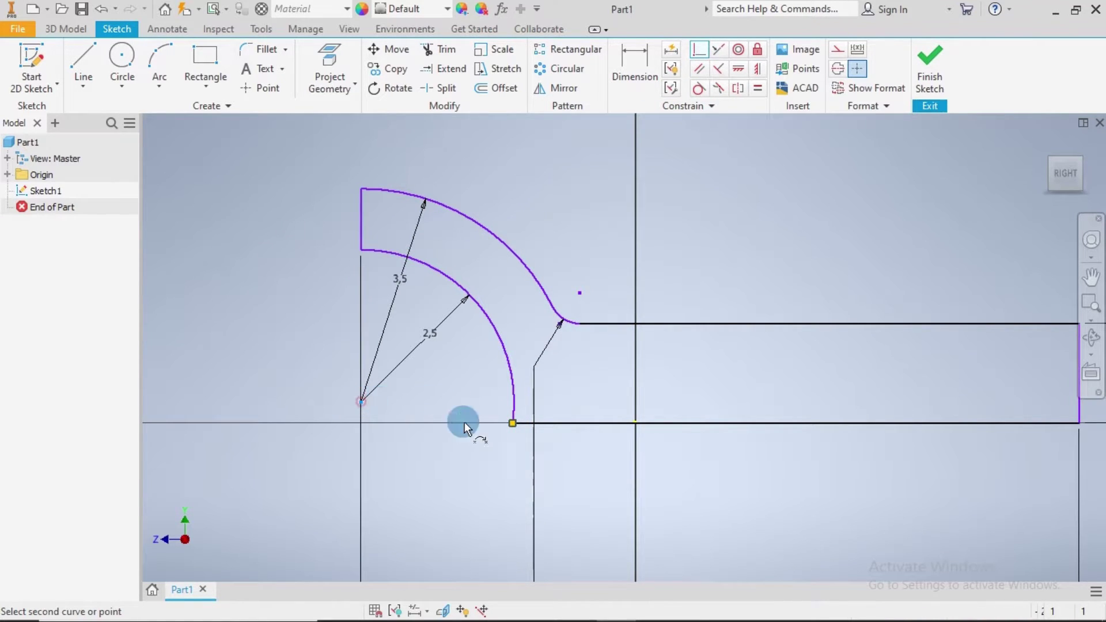
left_click(522, 422)
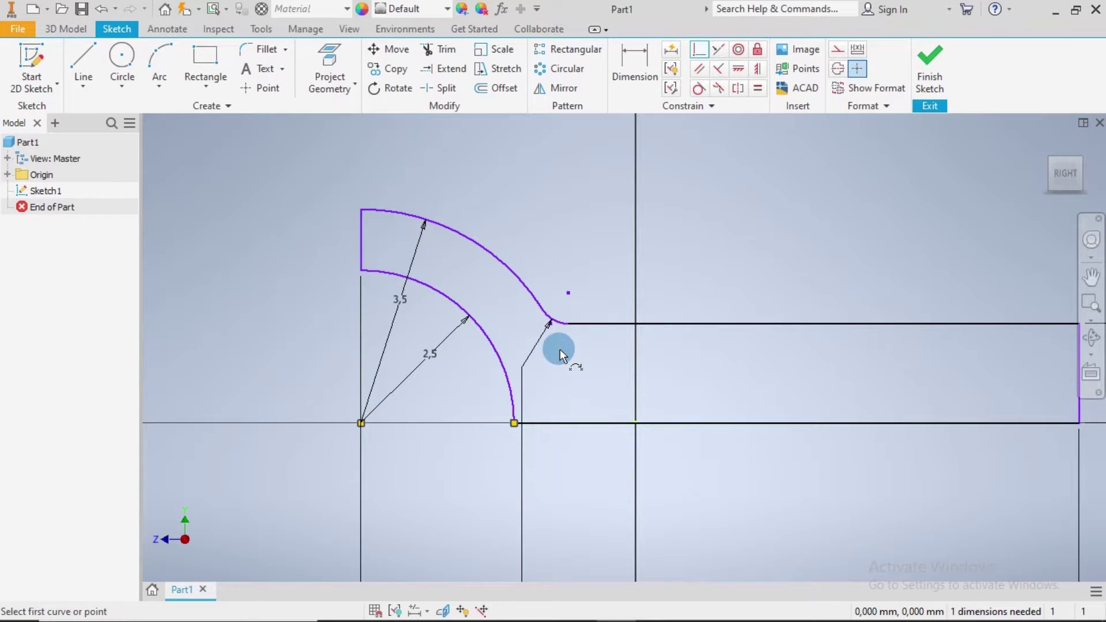
left_click(553, 321)
scroll(648, 264, "down", 3)
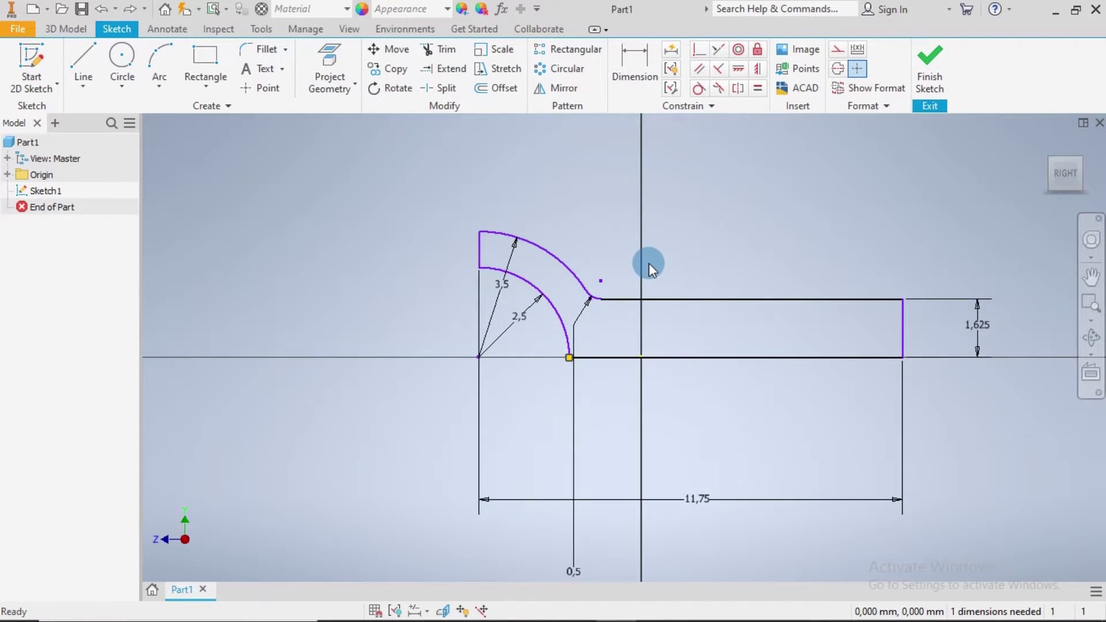
scroll(742, 276, "down", 2)
middle_click_drag(742, 275, 623, 231)
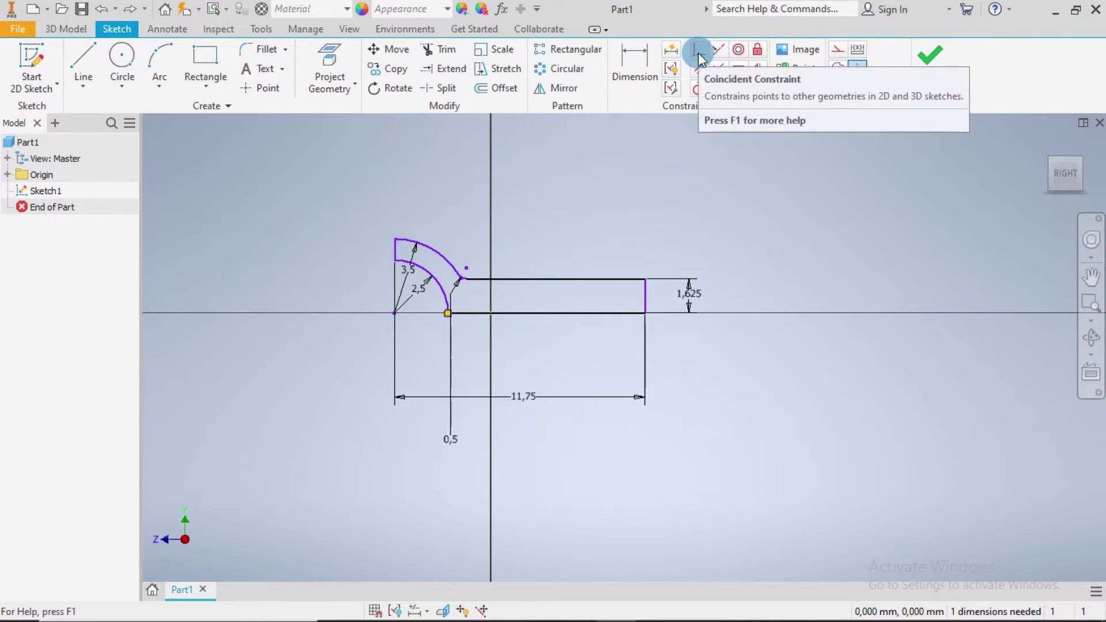
left_click(698, 53)
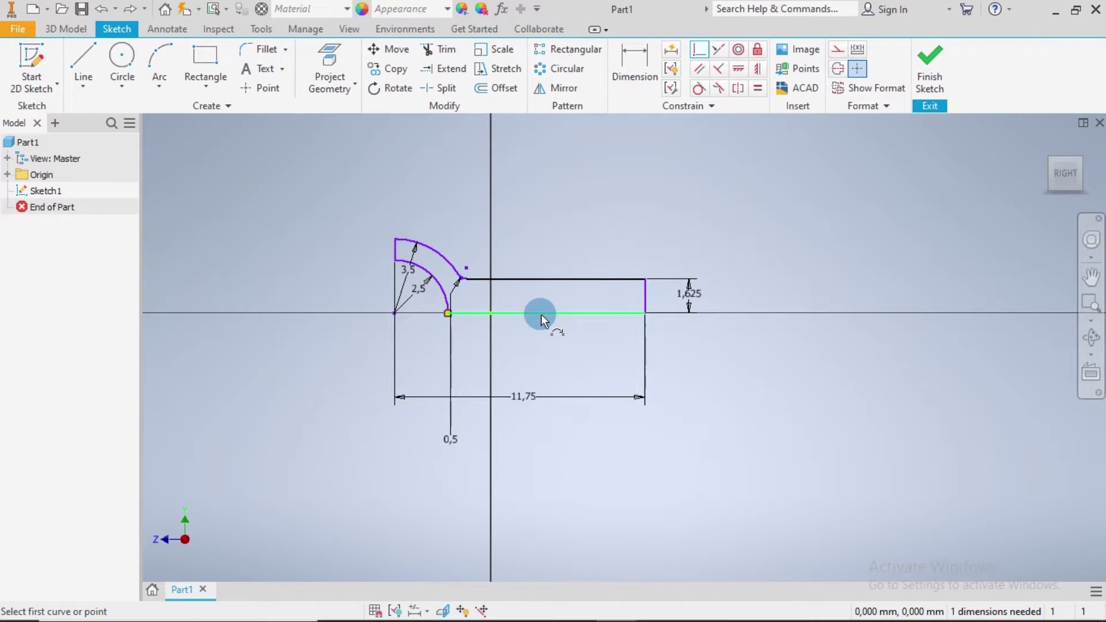
left_click(547, 313)
left_click(491, 313)
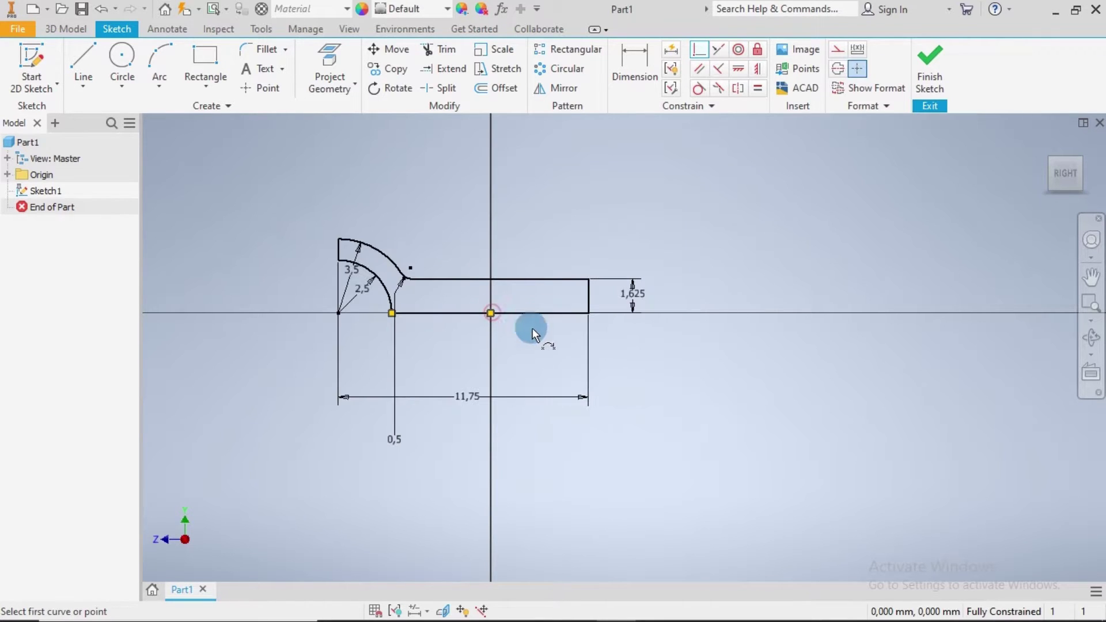
right_click(710, 249)
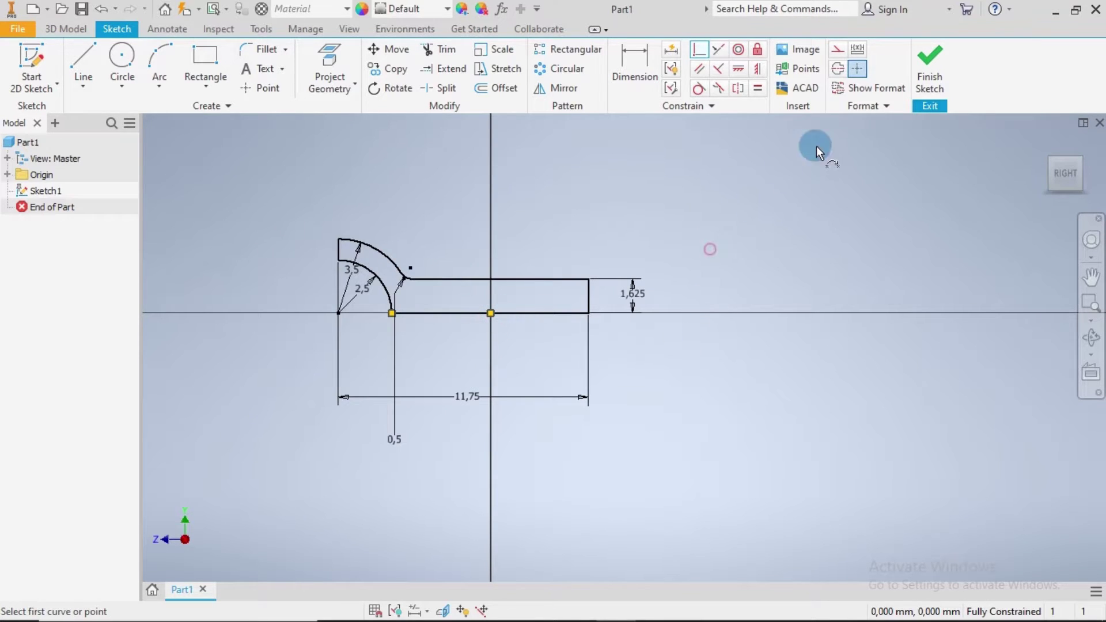
Finish the sketch and revolve it 360° about the long bottom line into a solid.
left_click(927, 79)
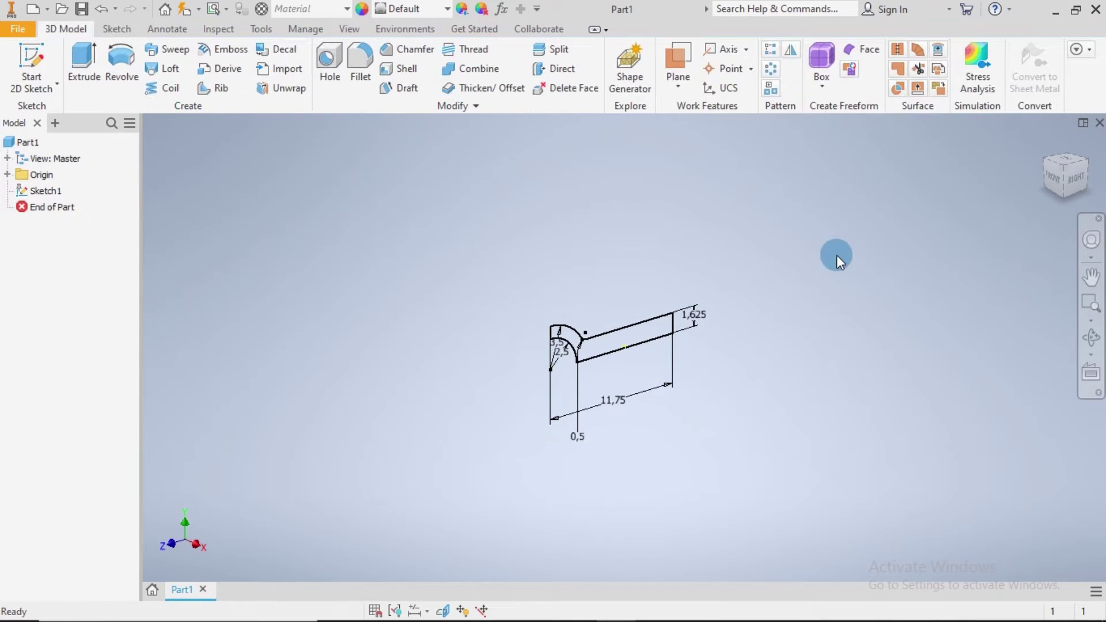
left_click(120, 65)
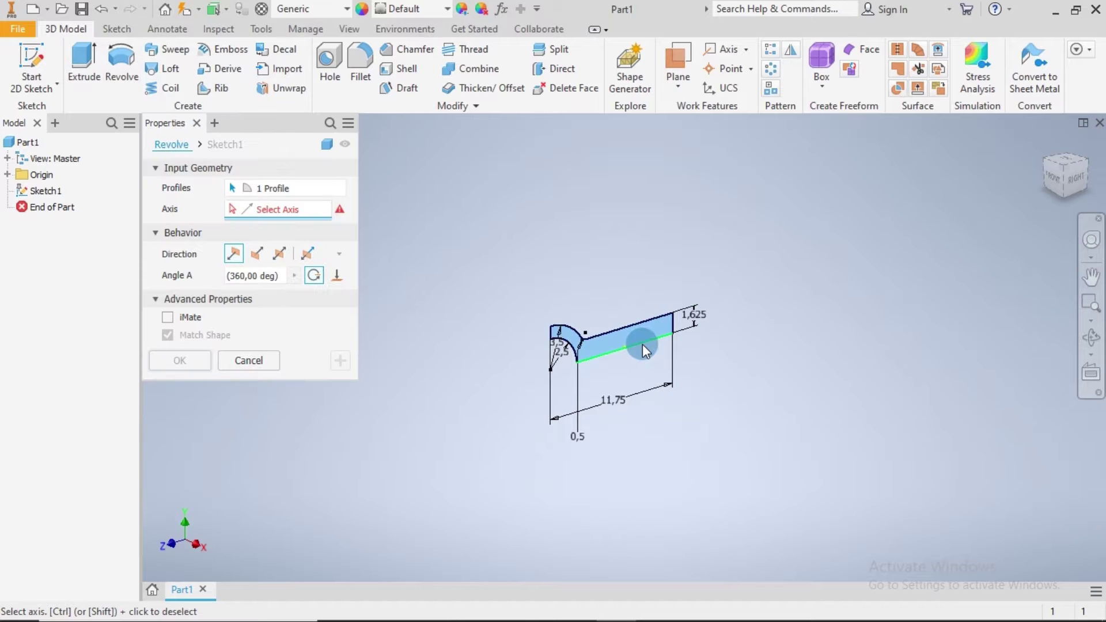
left_click(643, 344)
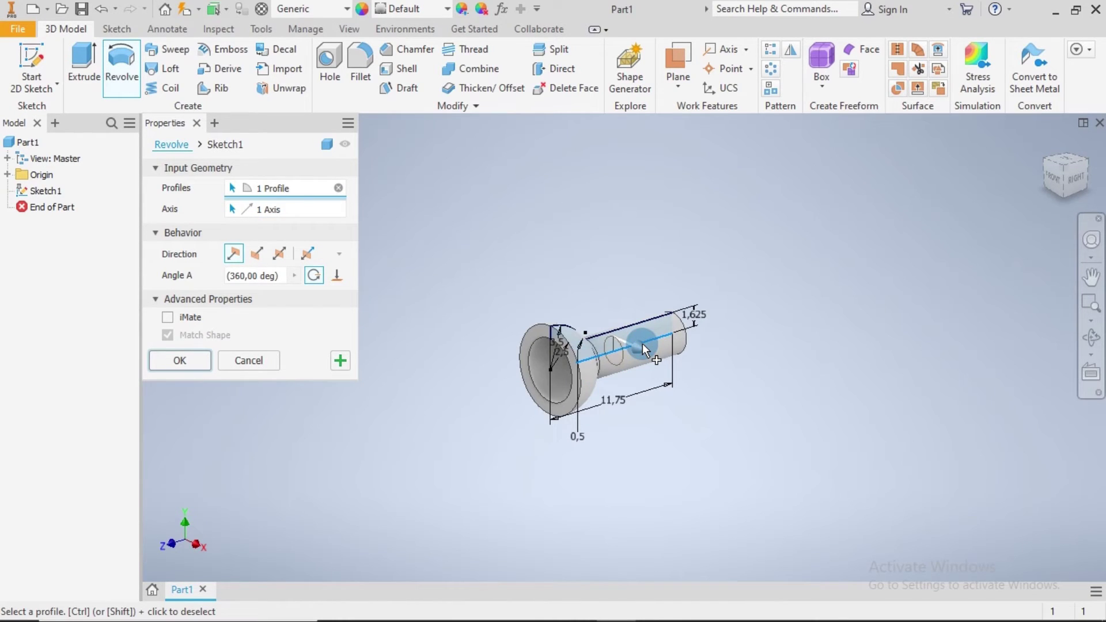
left_click(197, 361)
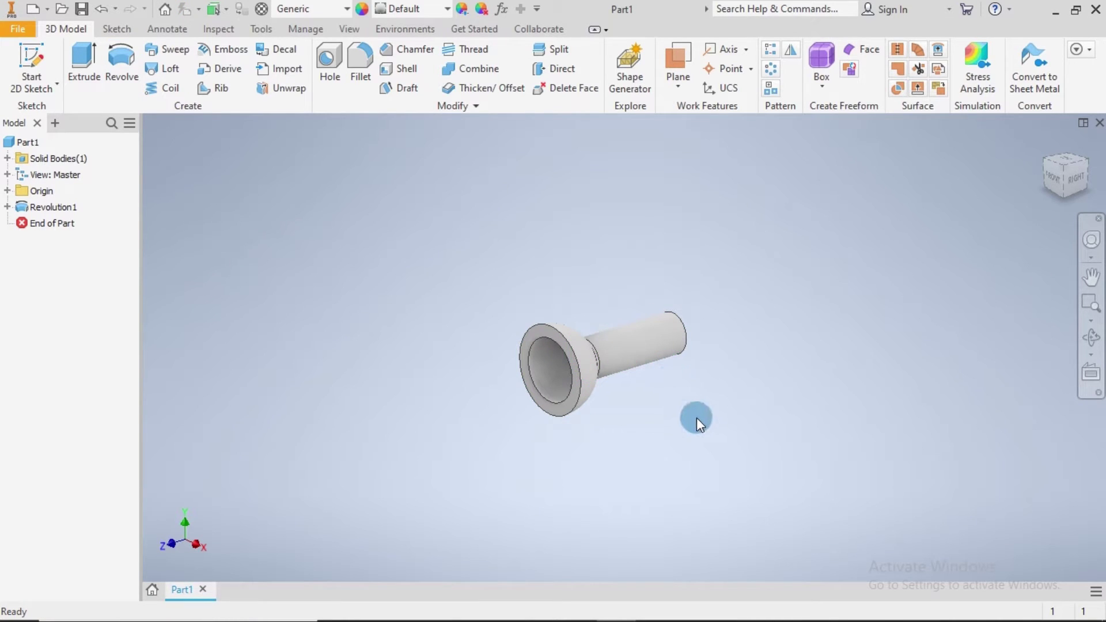
mouse_move(1066, 176)
left_click(1083, 182)
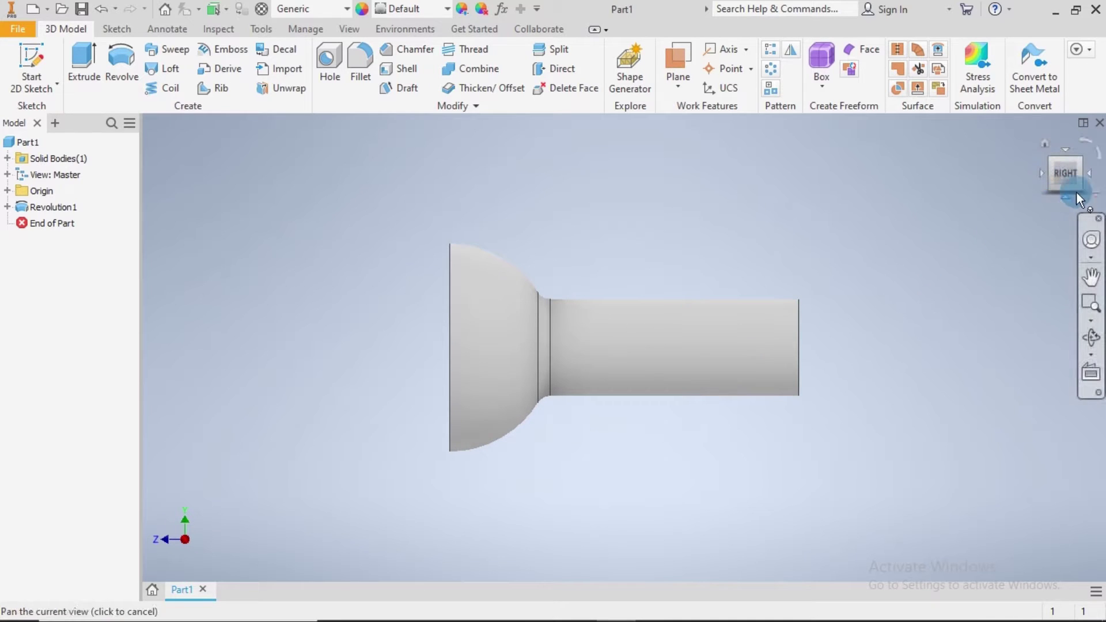
On the narrow end face, sketch a circumscribed six-sided hexagon centred on the origin.
left_click(1091, 175)
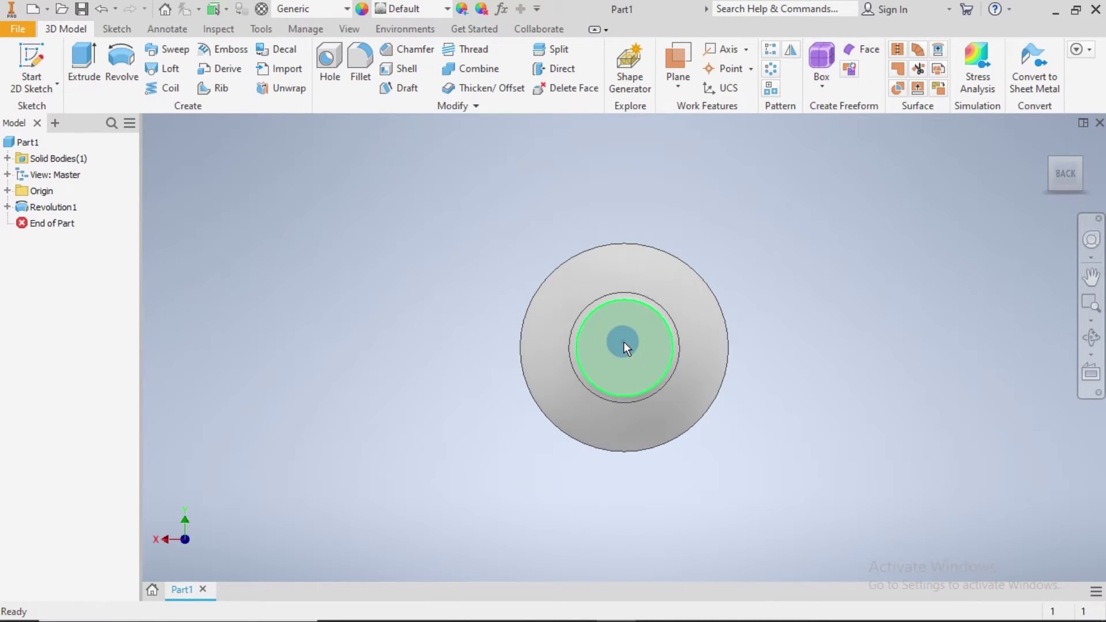
left_click(623, 341)
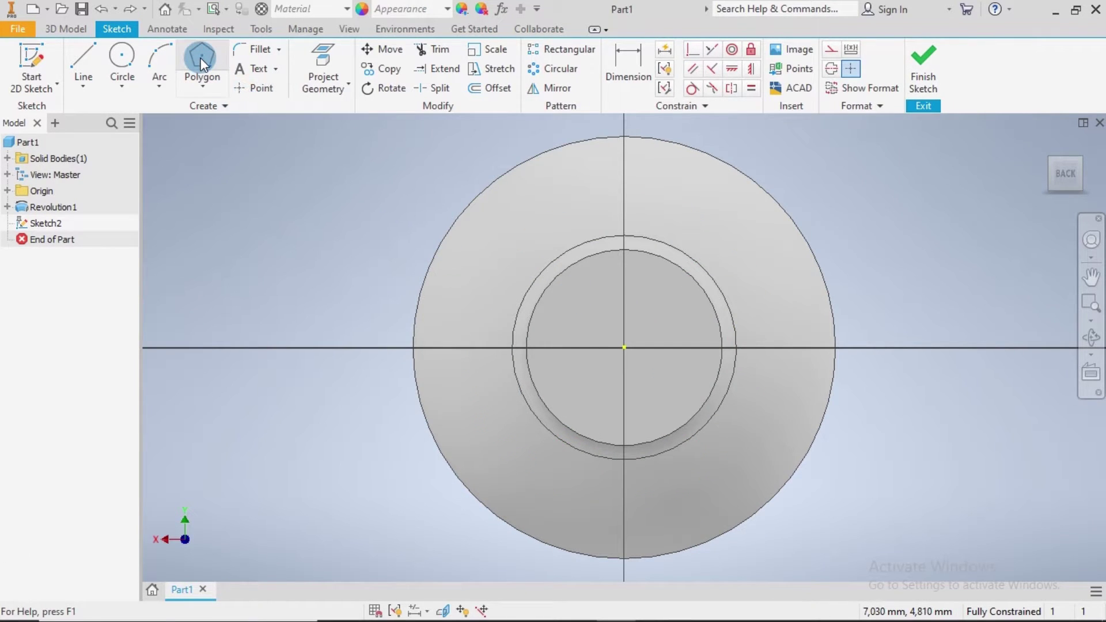
left_click(201, 56)
type("6")
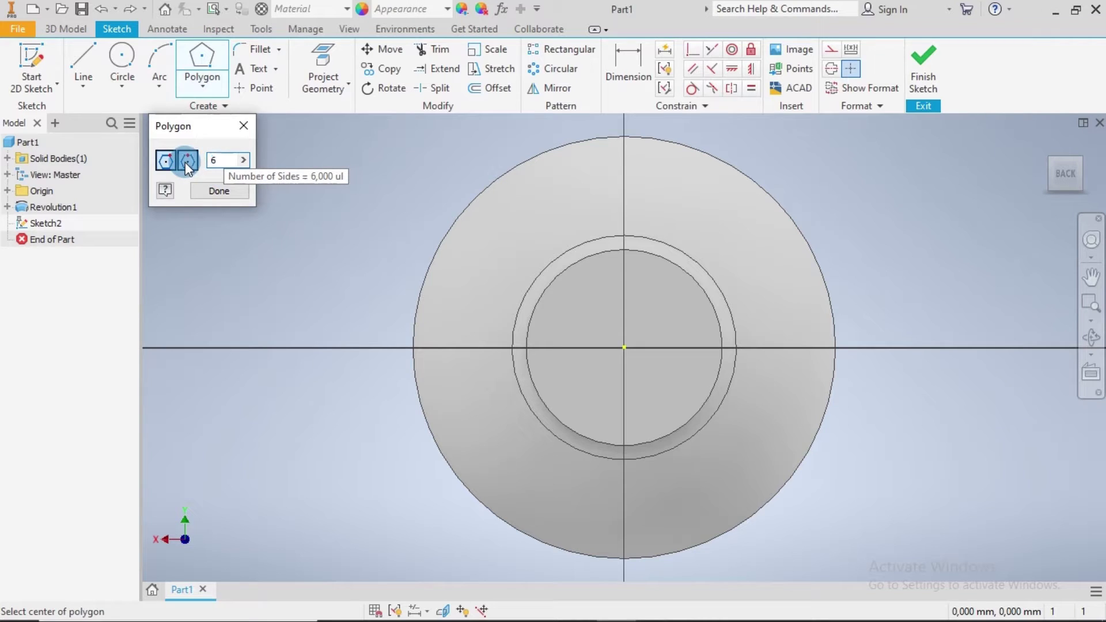
left_click(187, 161)
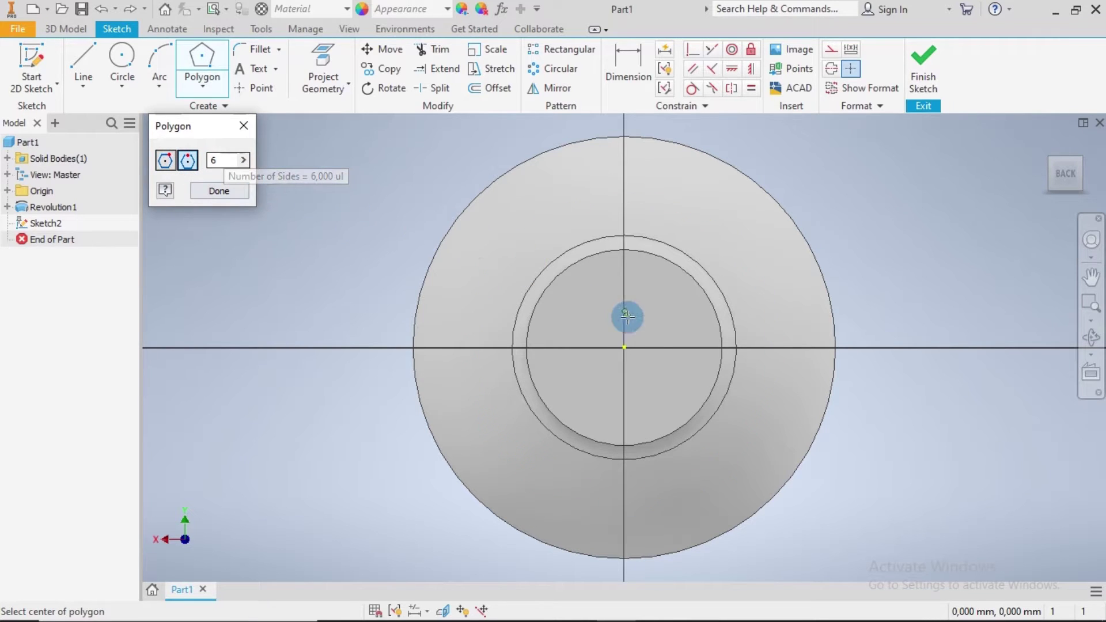
left_click(625, 348)
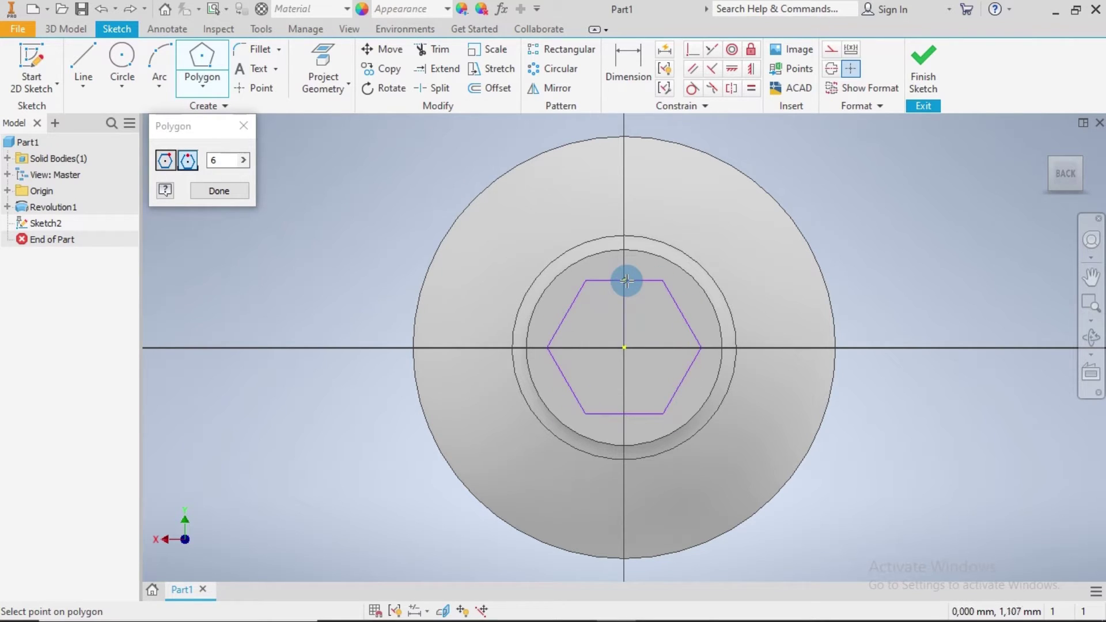
left_click(622, 280)
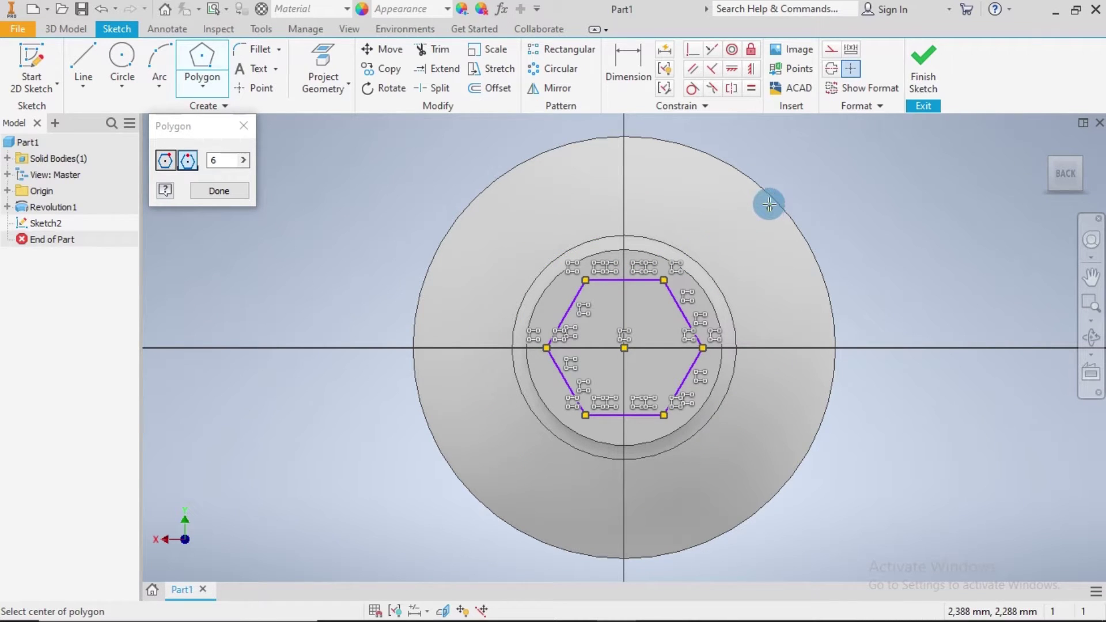
left_click(650, 85)
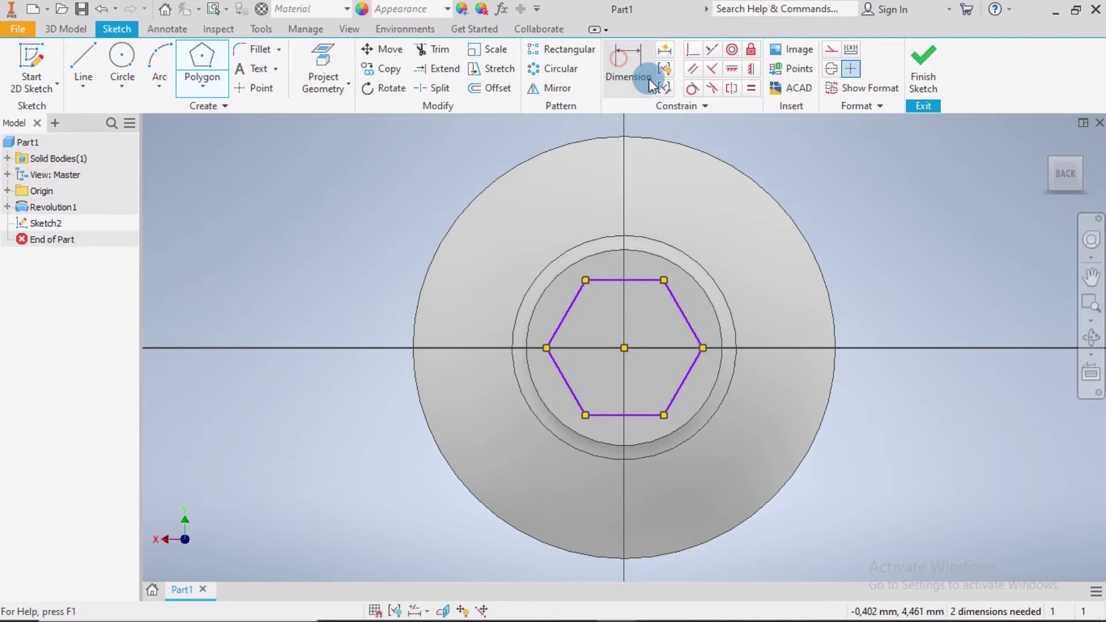
Dimension the hexagon's top and bottom flats at 2 mm across flats.
left_click(633, 281)
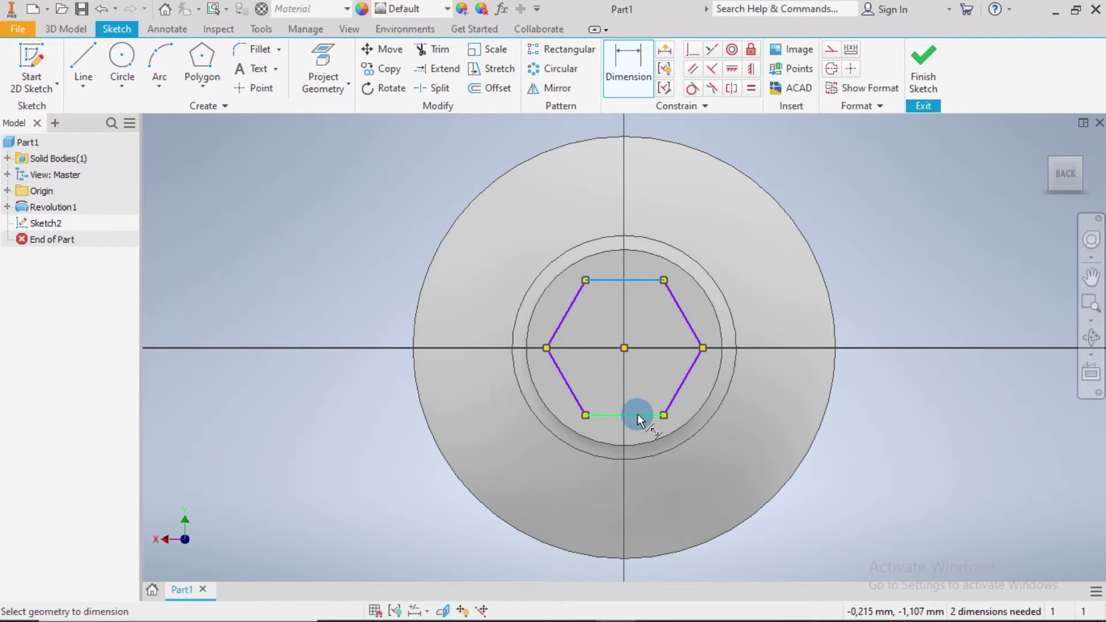
left_click(637, 413)
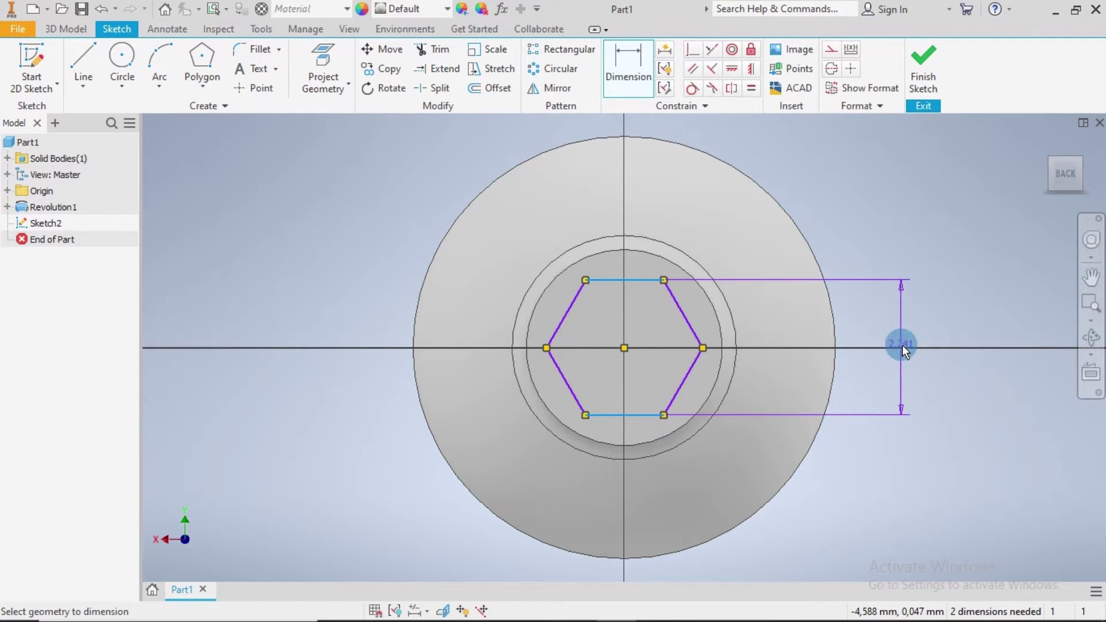
left_click(901, 345)
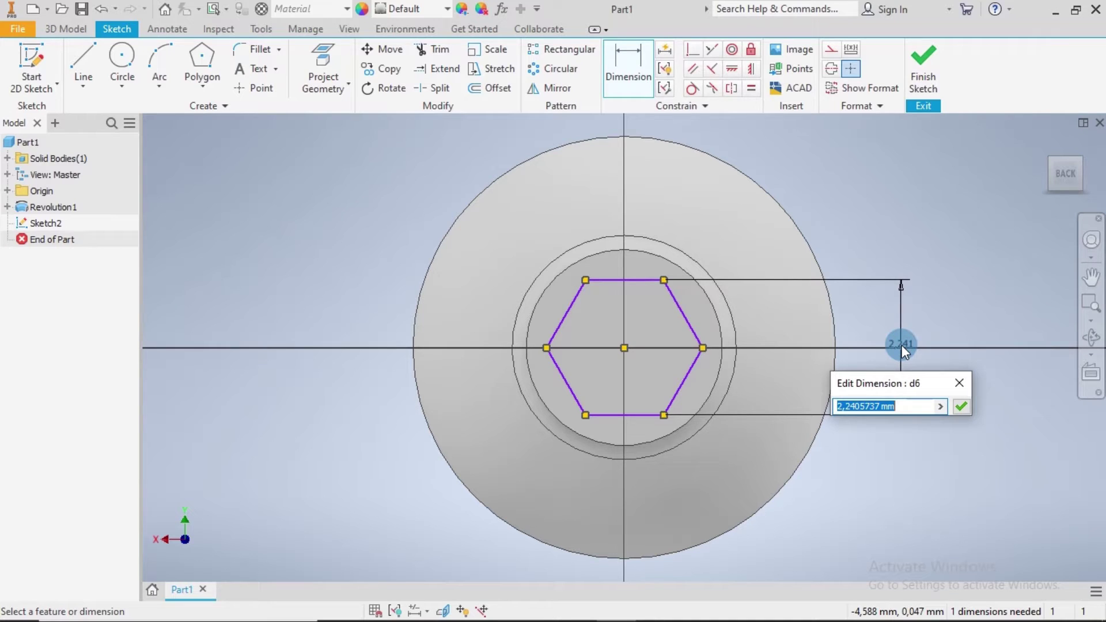
type("2")
key("Return")
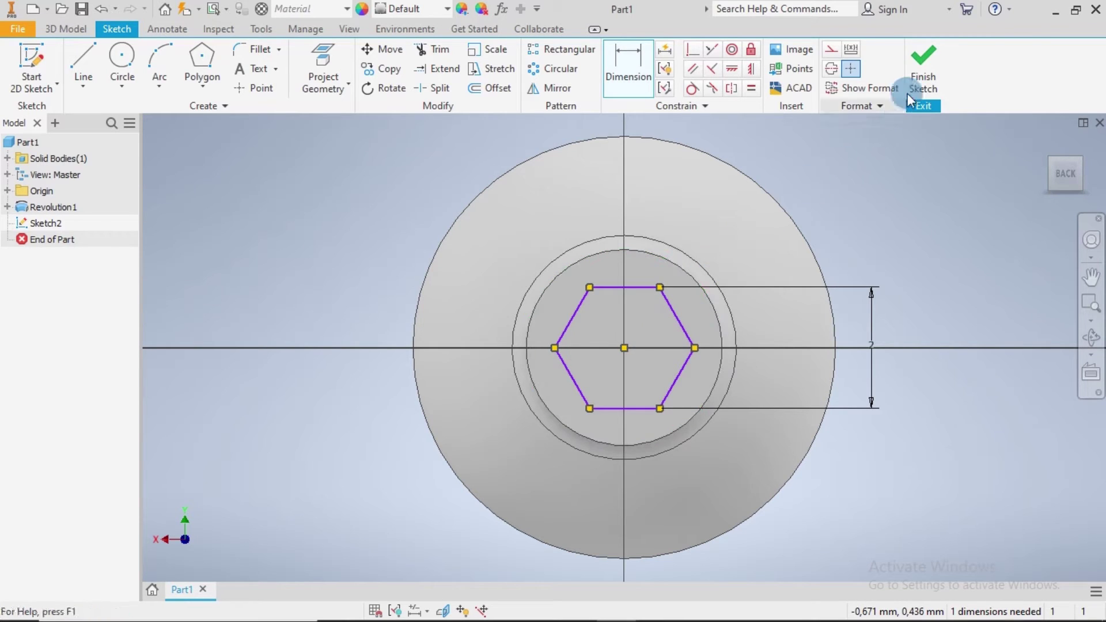
Finish the sketch and extrude the hexagon 1.5 mm into the narrow end as a socket cut.
left_click(918, 79)
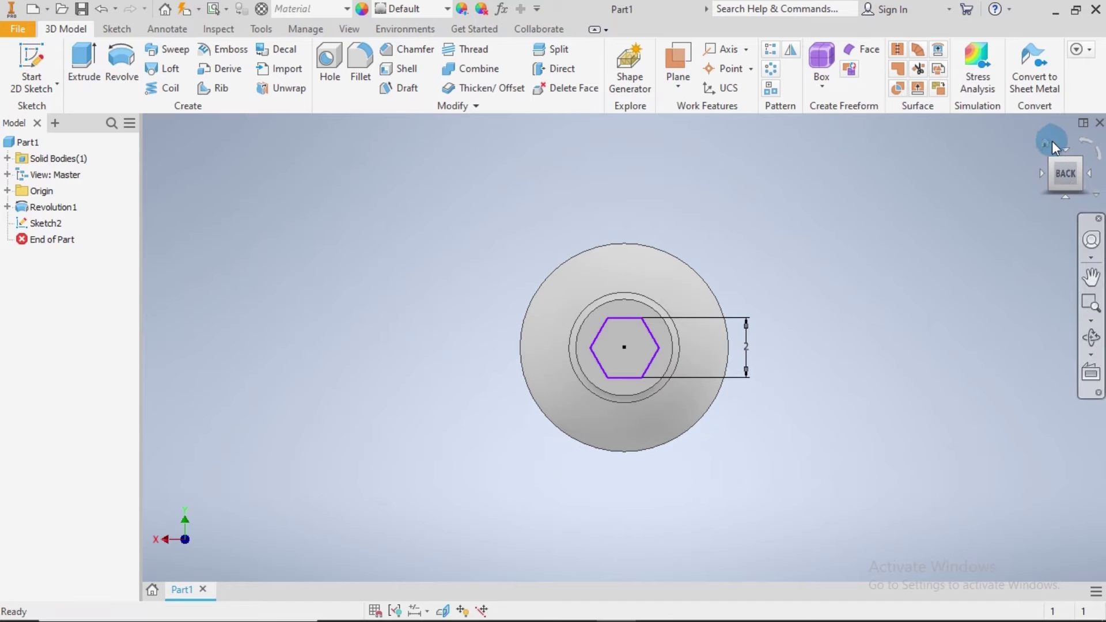
left_click(1047, 142)
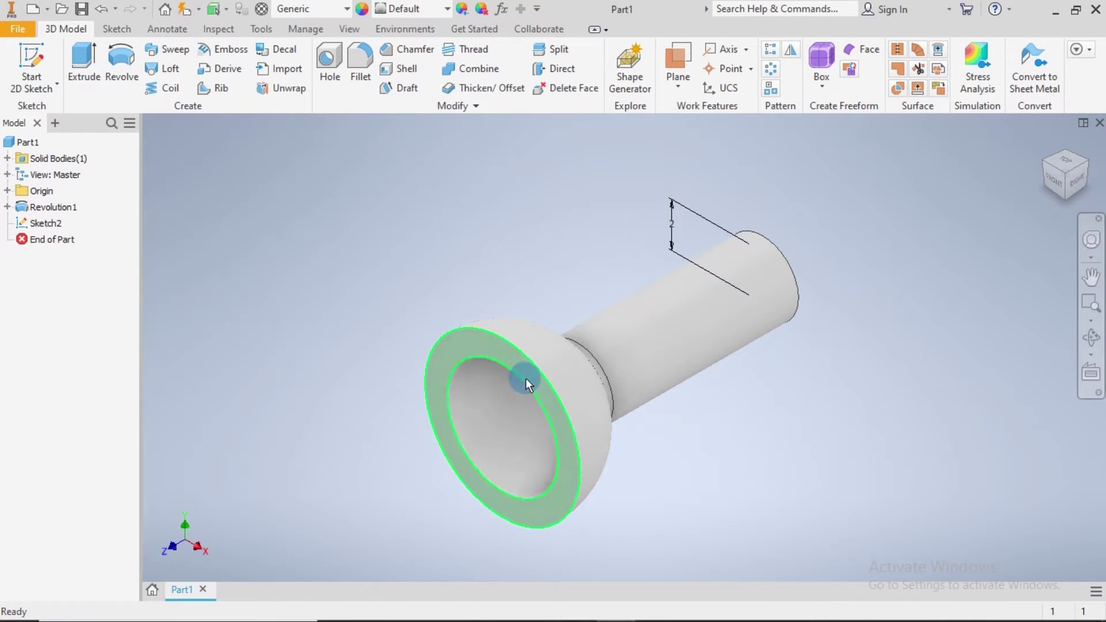
left_click(85, 65)
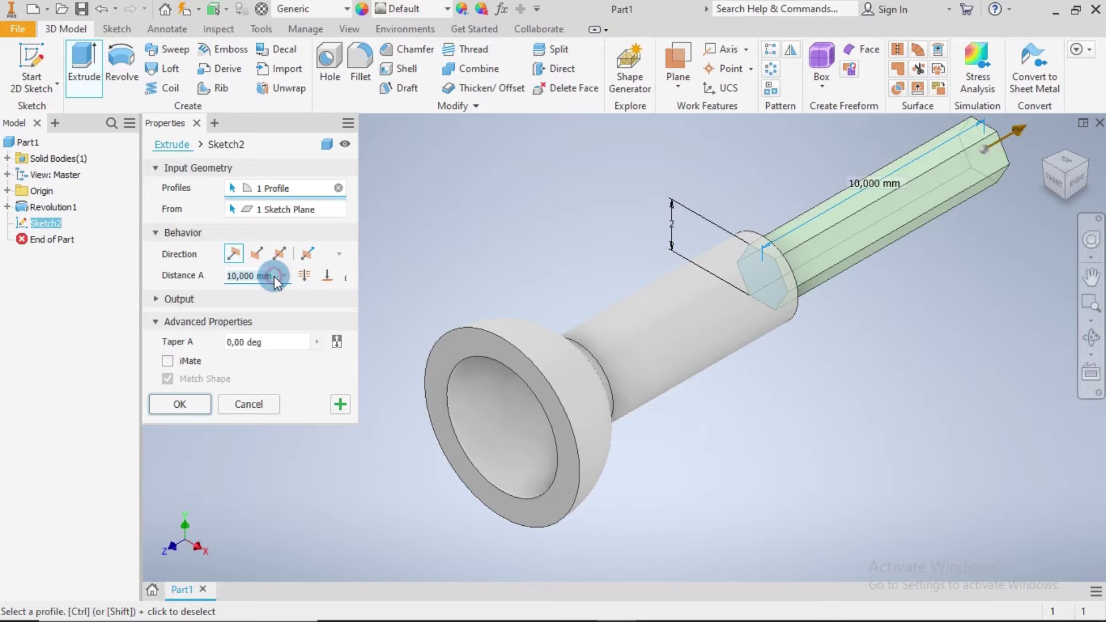
type("1.5")
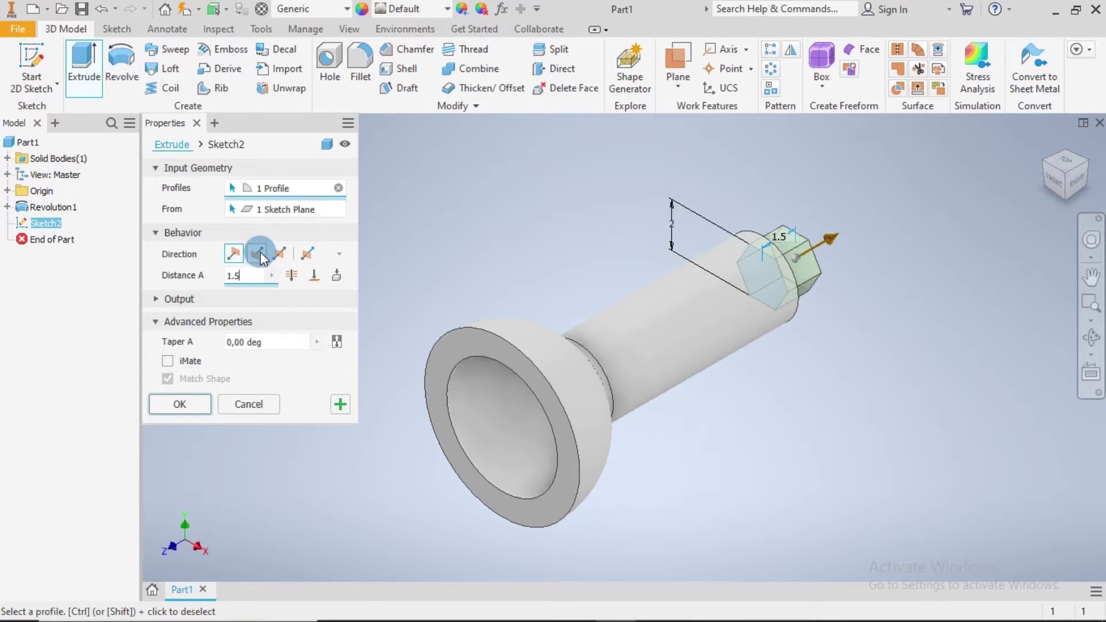
left_click(257, 253)
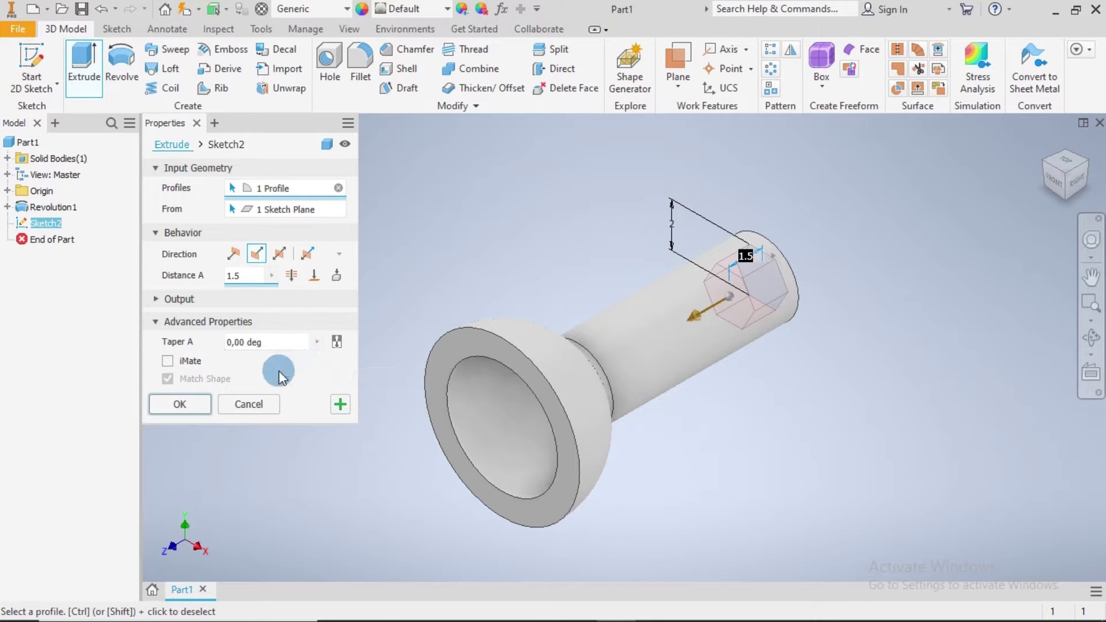
mouse_move(758, 437)
middle_mouse_down("shift")
mouse_move(657, 444)
mouse_move(660, 434)
middle_mouse_up("shift")
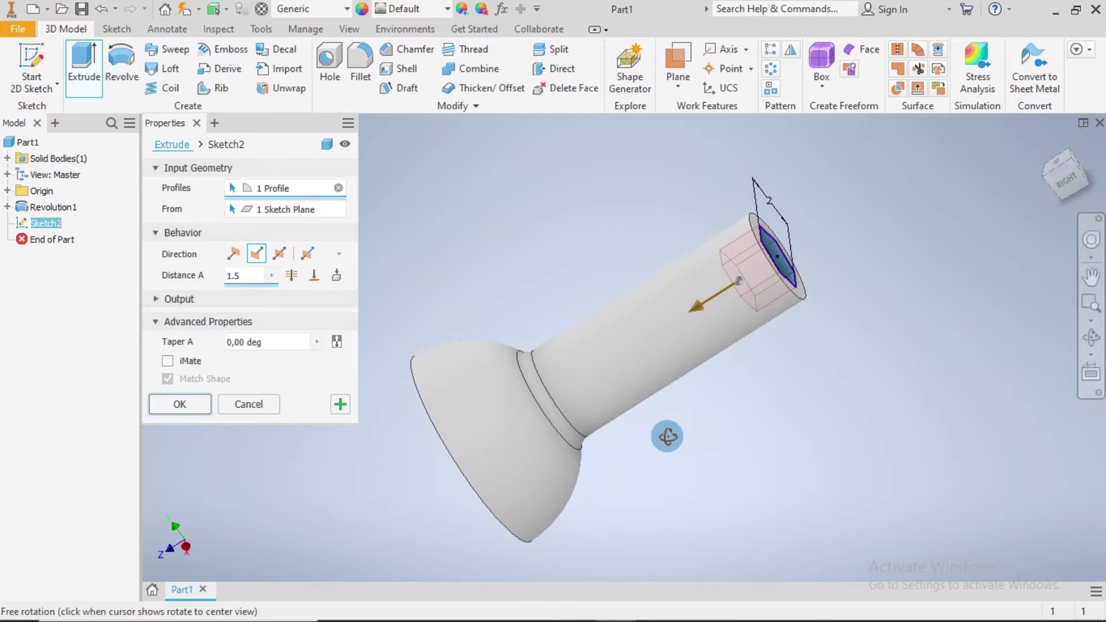
left_click(178, 404)
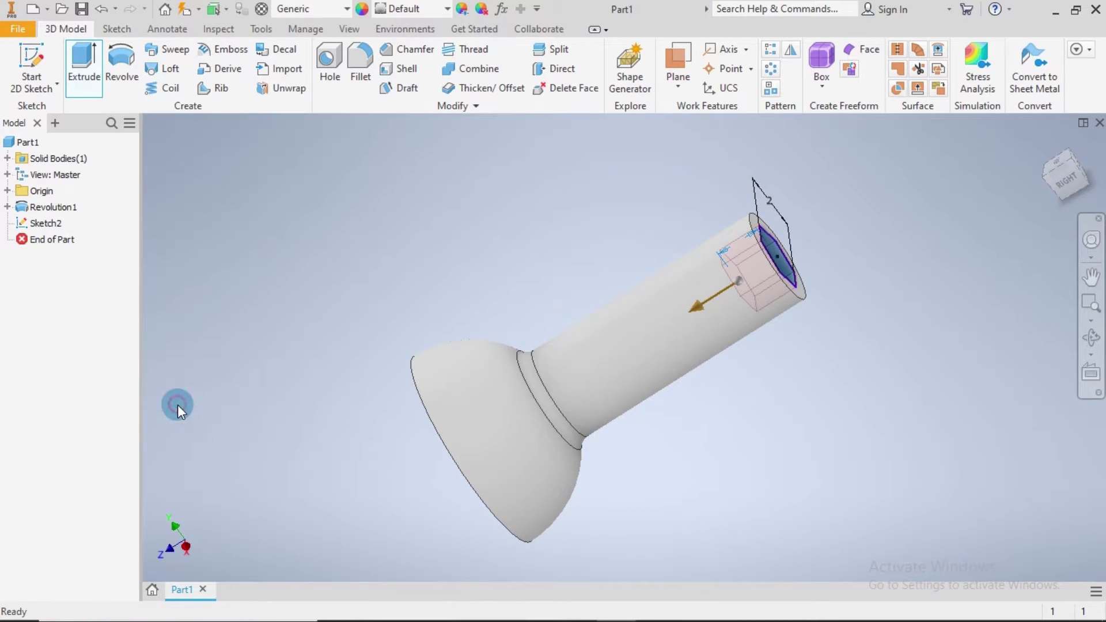
mouse_move(930, 379)
middle_mouse_down("shift")
mouse_move(866, 382)
mouse_move(867, 395)
middle_mouse_up("shift")
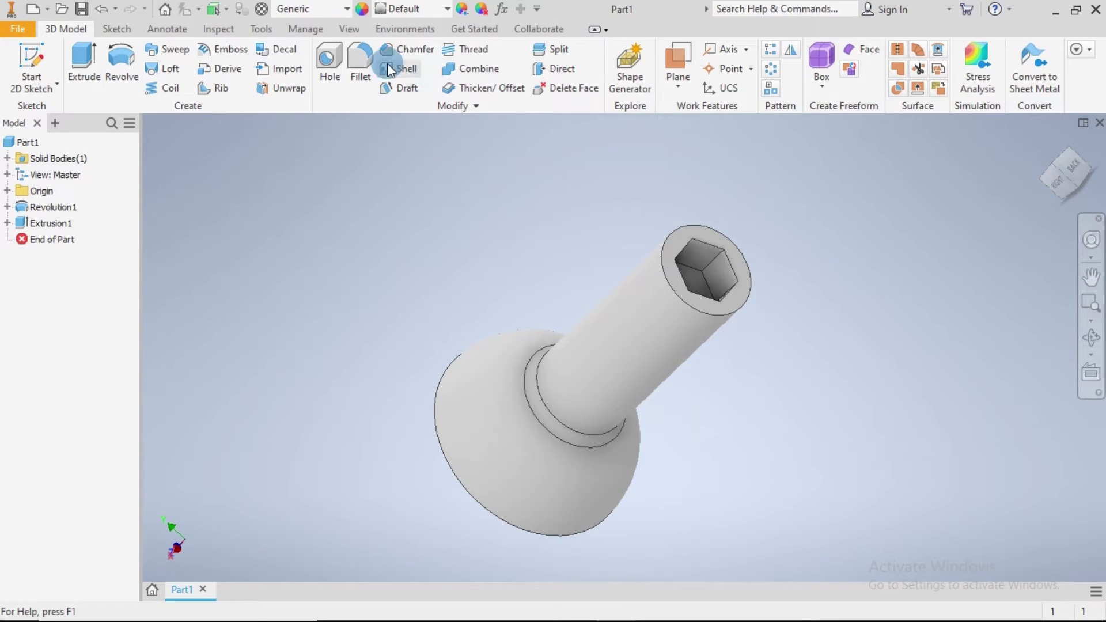
Round the shaft end's circular edge with a 0.2 fillet.
left_click(361, 57)
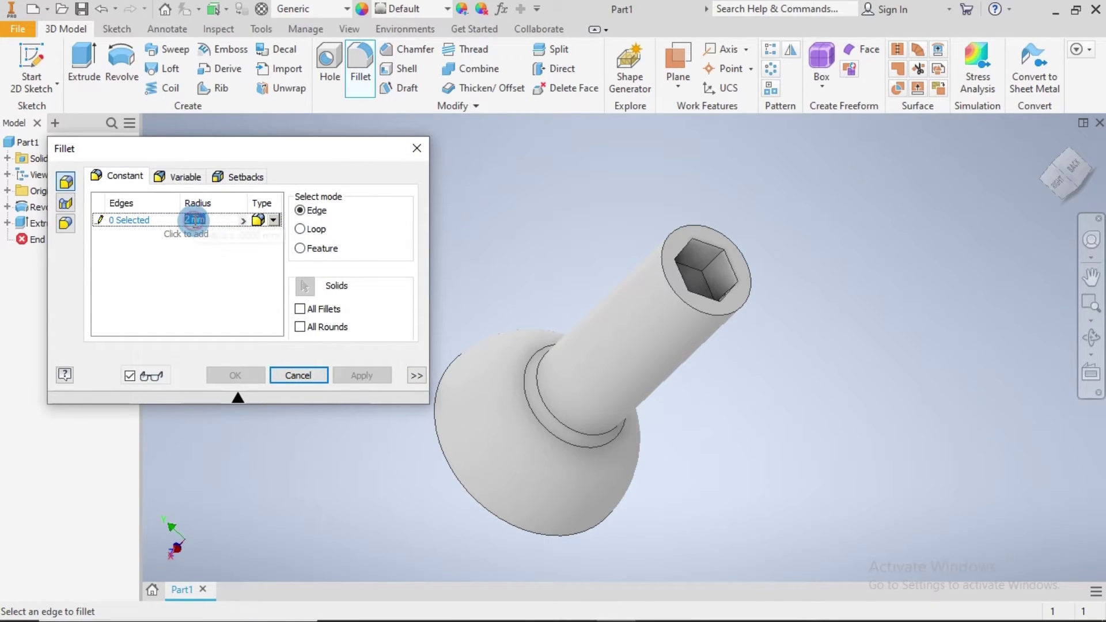
type("0.2")
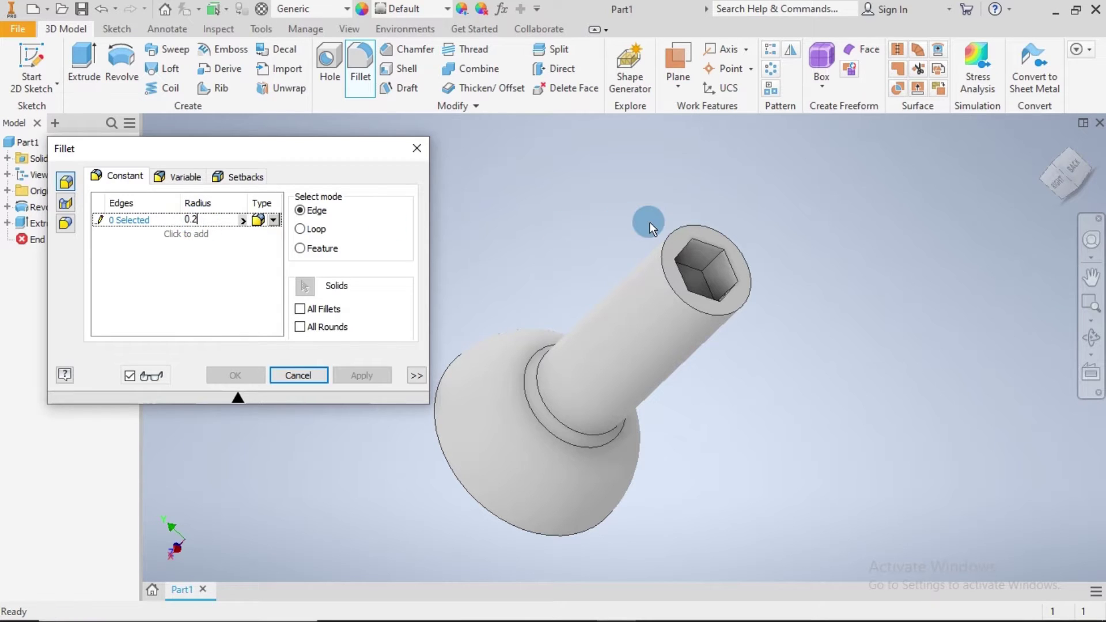
left_click(680, 227)
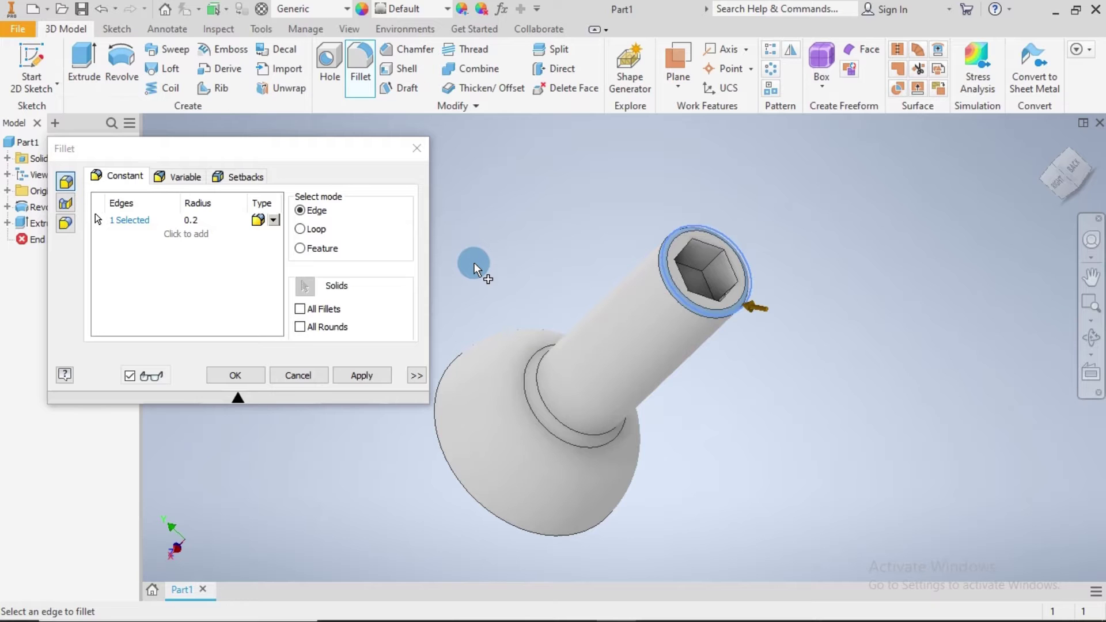
left_click(349, 376)
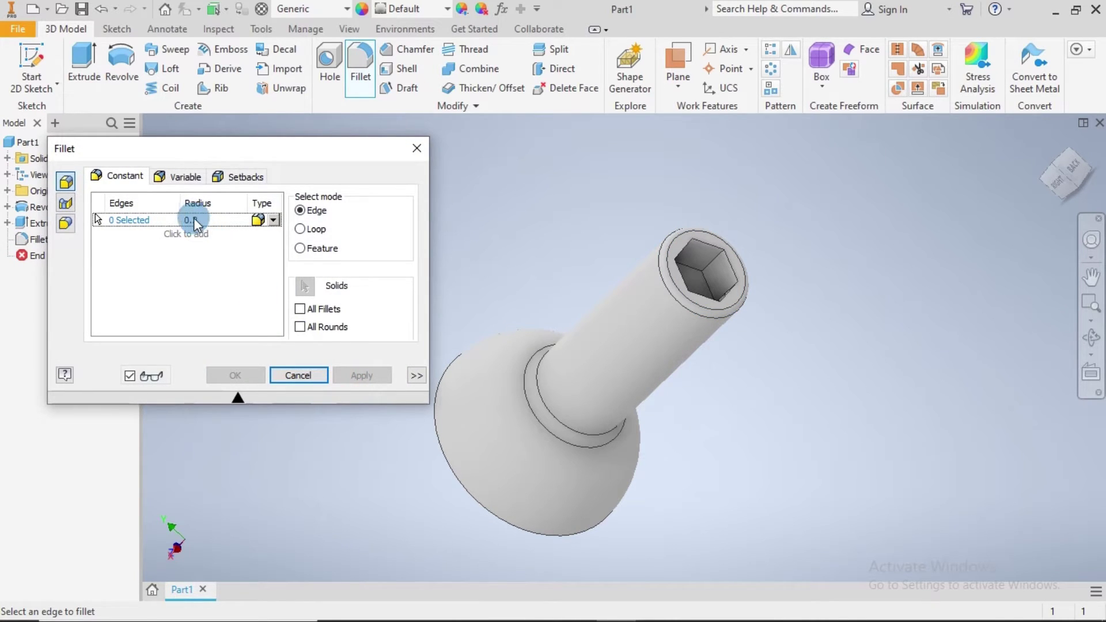
Fillet the head's outer and inner rim edges at 0.5, then close the Fillet dialog.
left_click(196, 224)
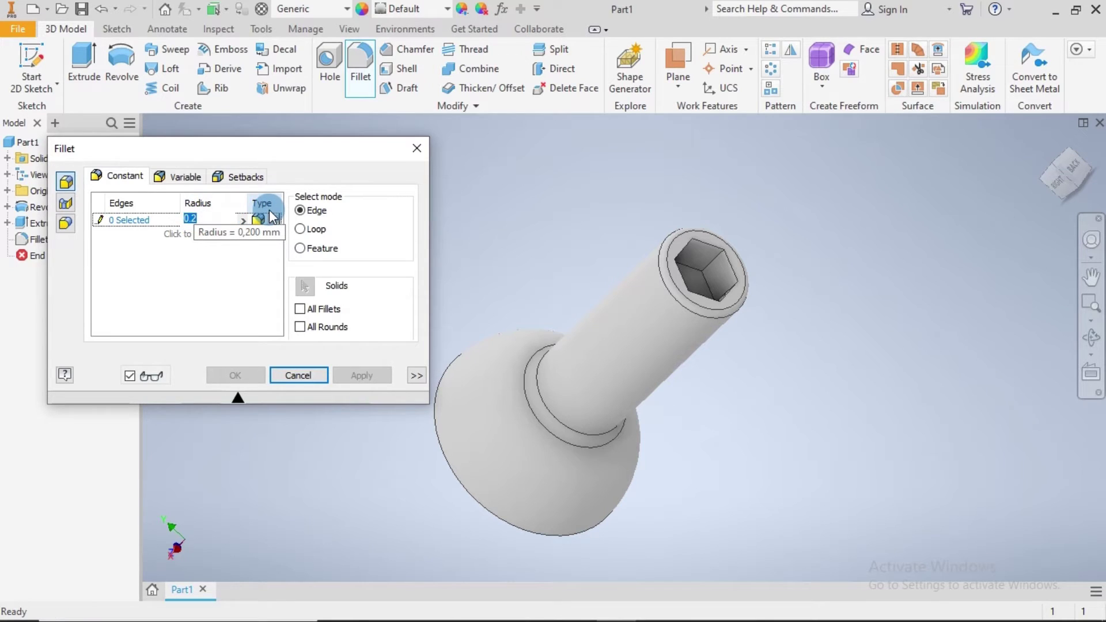
type("0")
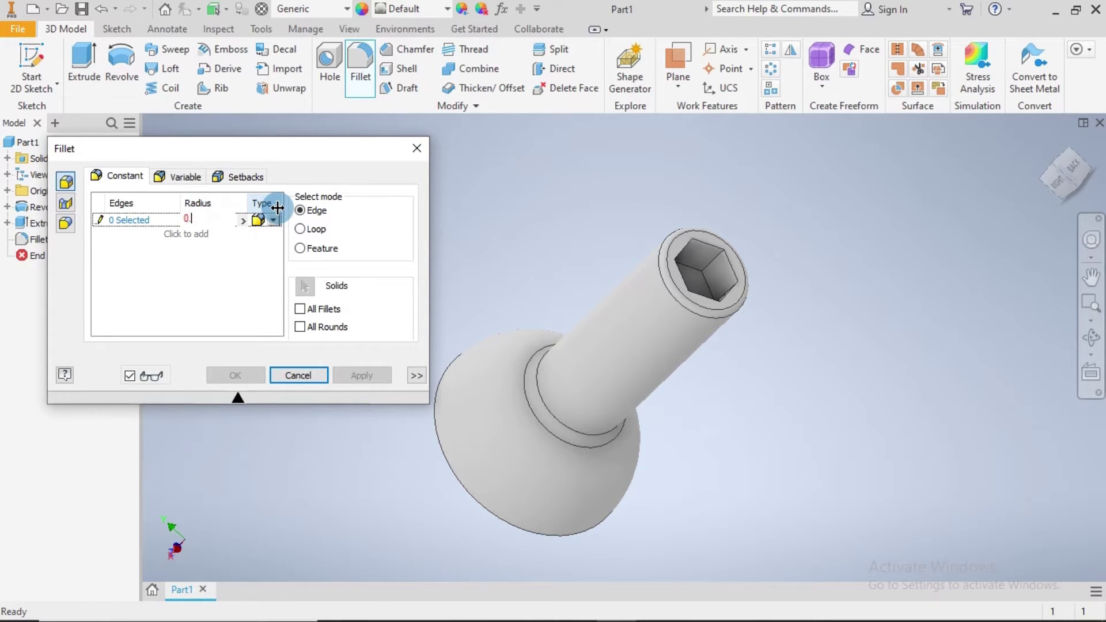
mouse_move(507, 282)
middle_mouse_down("shift")
mouse_move(625, 225)
mouse_move(589, 243)
middle_mouse_up("shift")
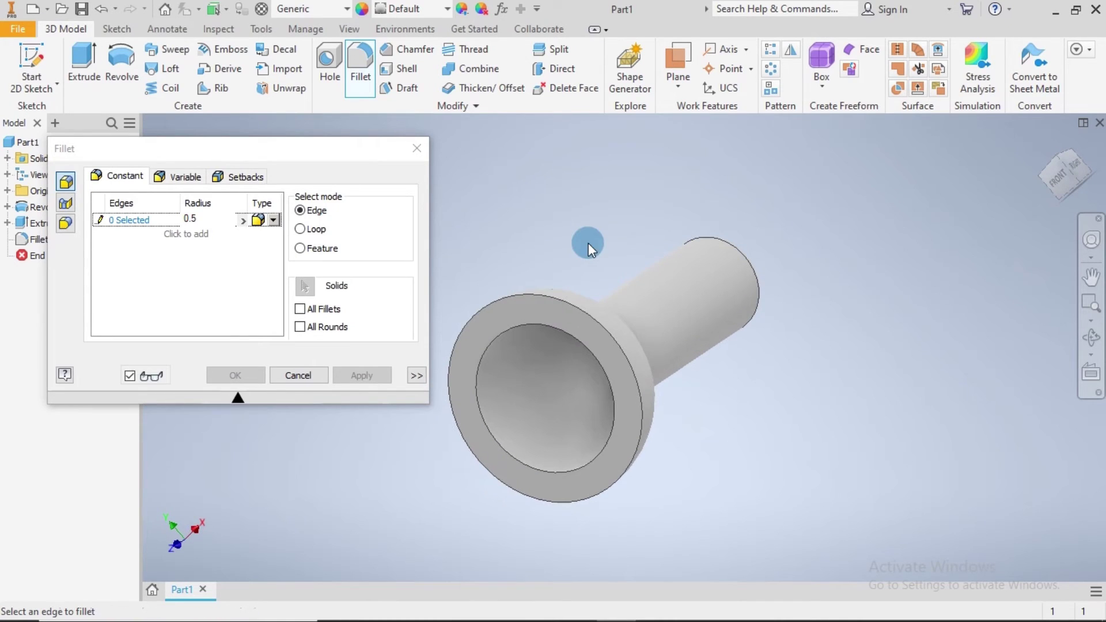
left_click(538, 292)
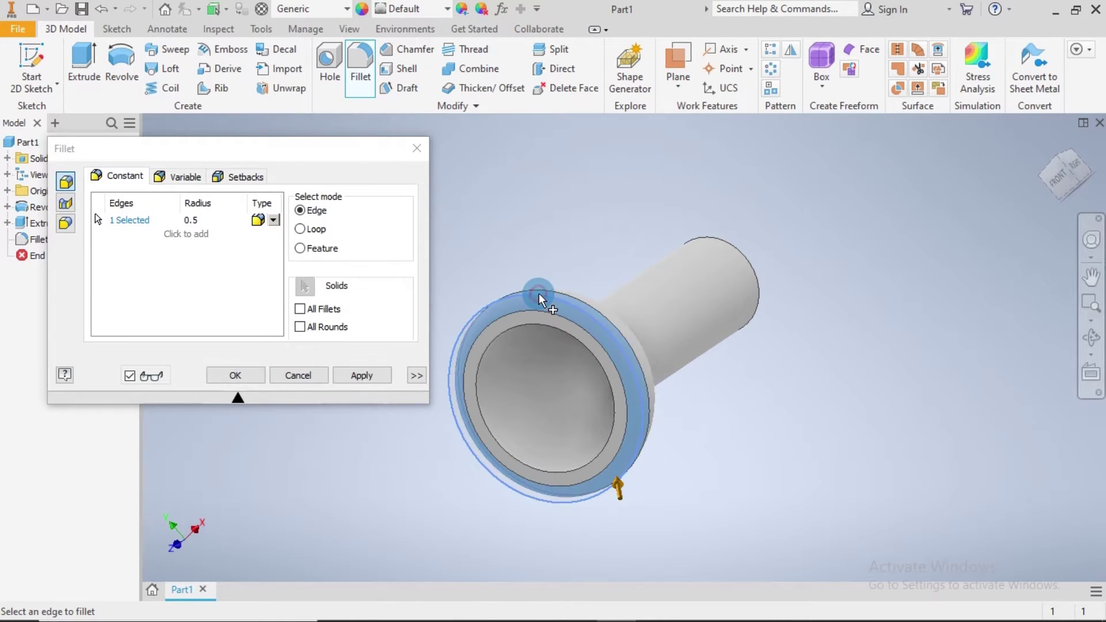
left_click(545, 326)
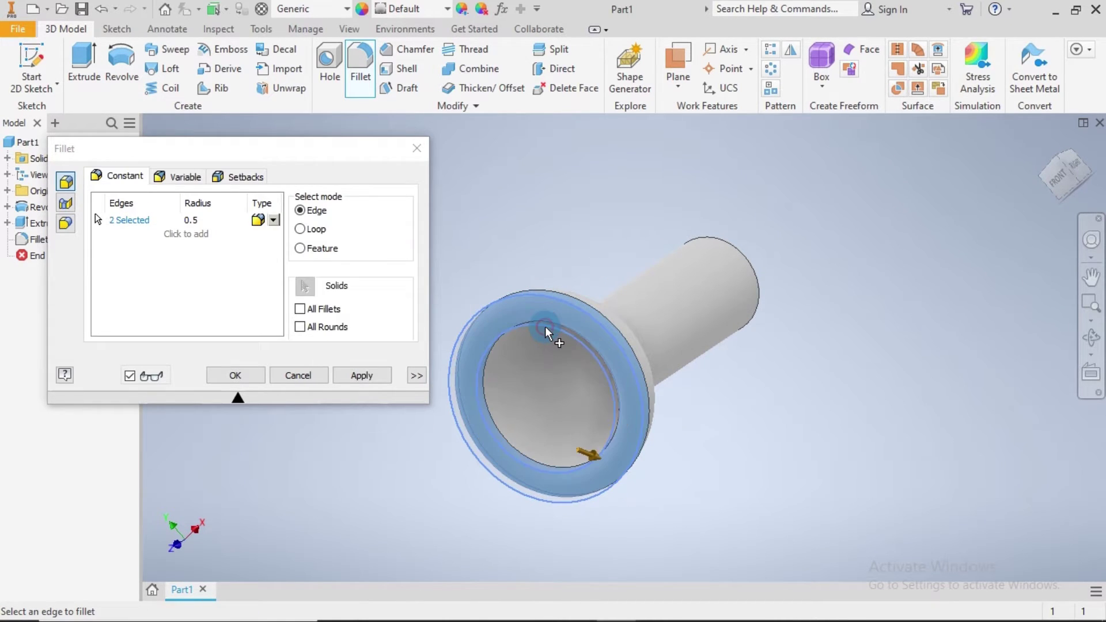
left_click(350, 375)
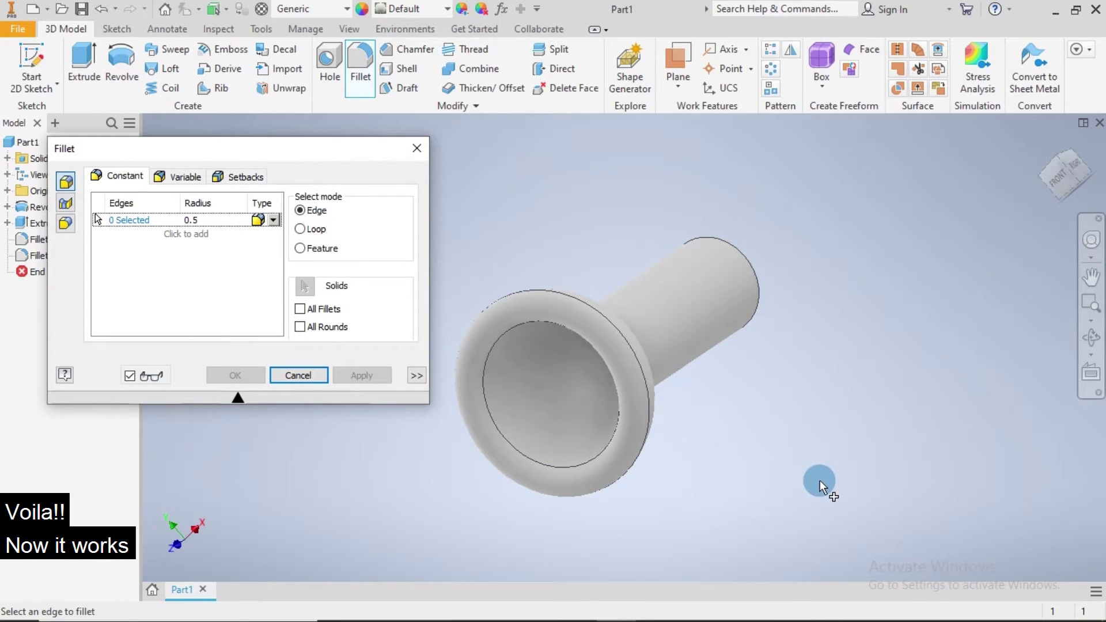
mouse_move(822, 483)
middle_mouse_down("shift")
mouse_move(757, 393)
mouse_move(755, 437)
mouse_move(701, 456)
mouse_move(592, 444)
mouse_move(587, 425)
middle_mouse_up("shift")
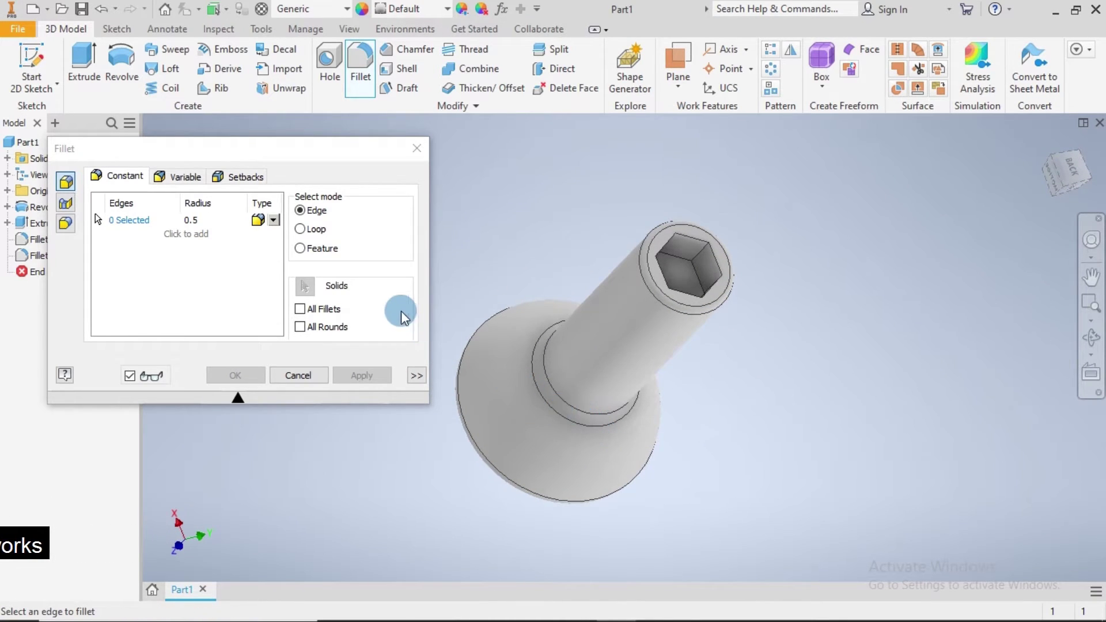
left_click(307, 374)
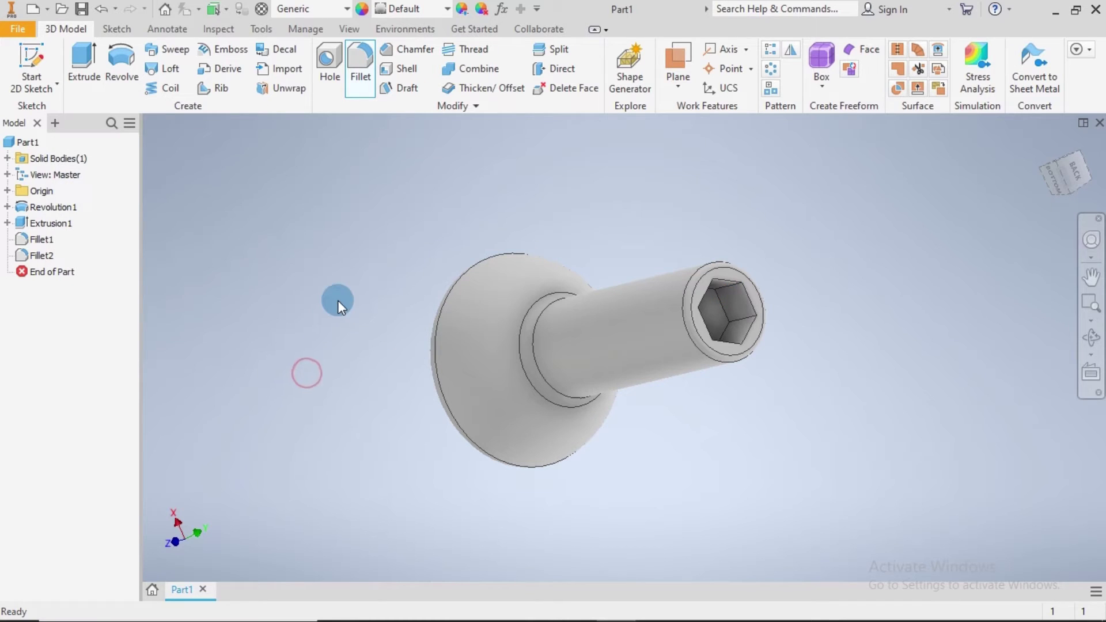
mouse_move(862, 350)
middle_mouse_down("shift")
mouse_move(767, 354)
mouse_move(762, 311)
mouse_move(773, 311)
mouse_move(864, 472)
mouse_move(852, 429)
mouse_move(797, 456)
mouse_move(730, 515)
mouse_move(760, 420)
mouse_move(798, 377)
mouse_move(785, 319)
mouse_move(770, 390)
mouse_move(772, 358)
mouse_move(836, 354)
middle_mouse_up("shift")
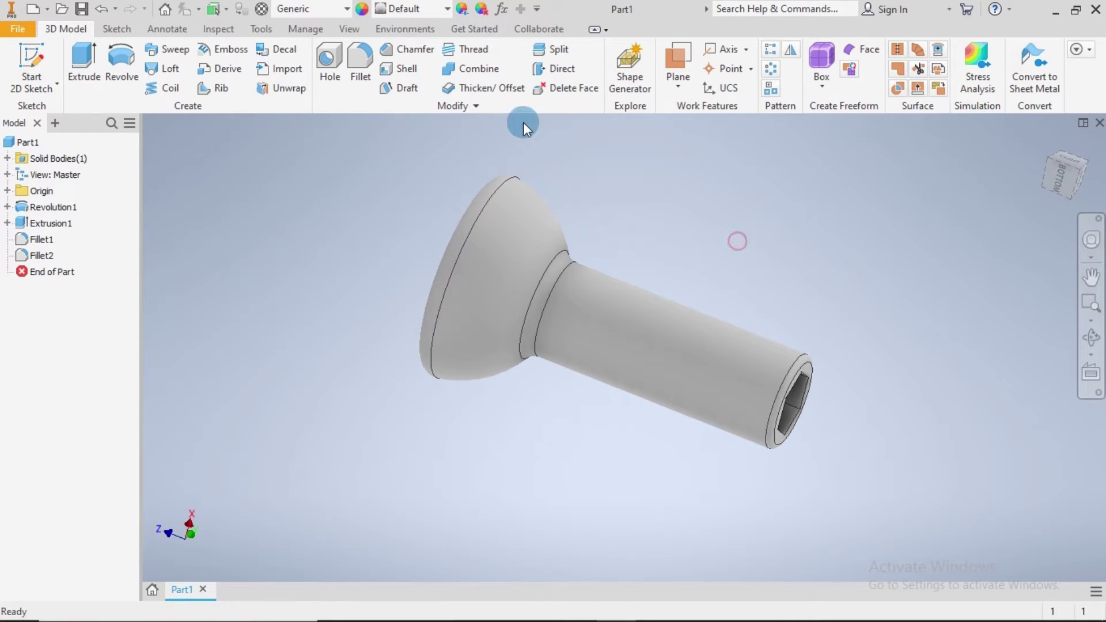
Start a thread on the shank face with size 4 and designation M4x0.5.
left_click(472, 54)
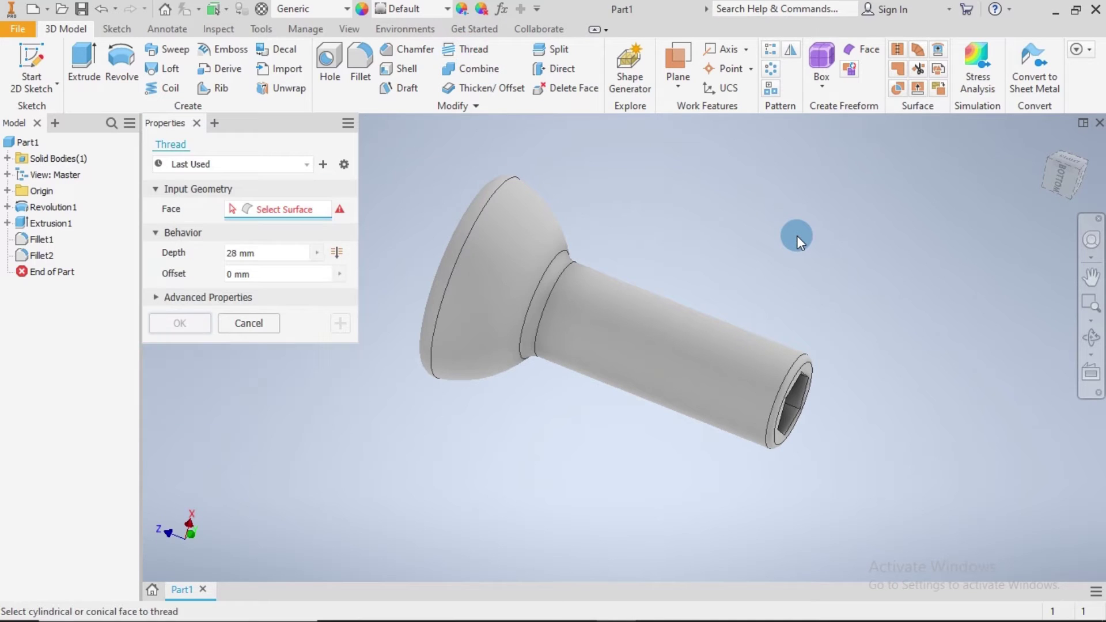
left_click(665, 319)
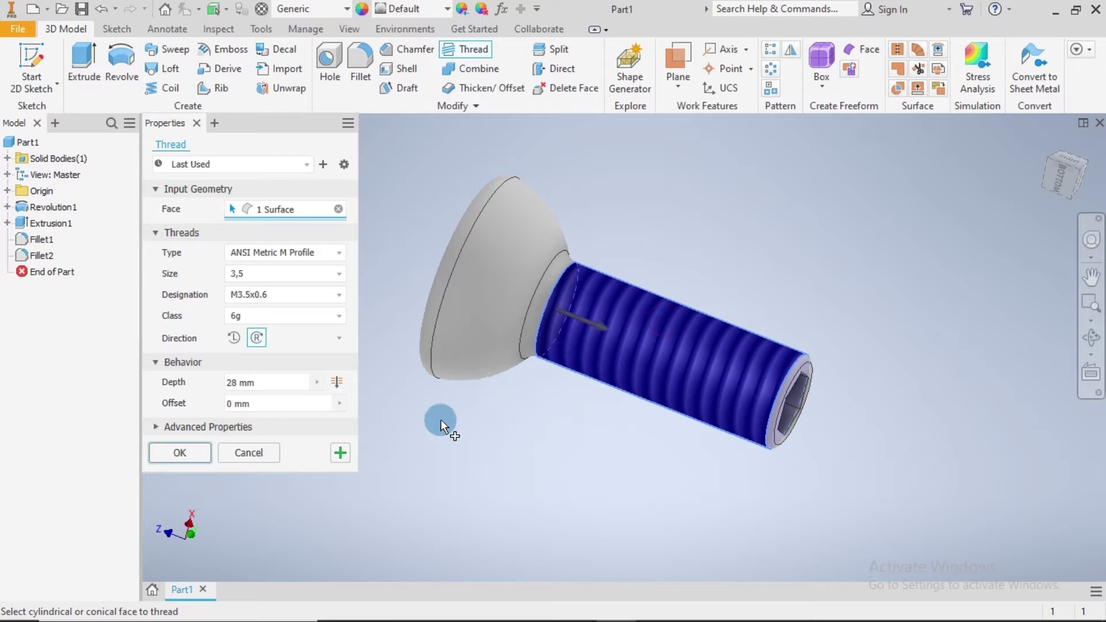
left_click(306, 270)
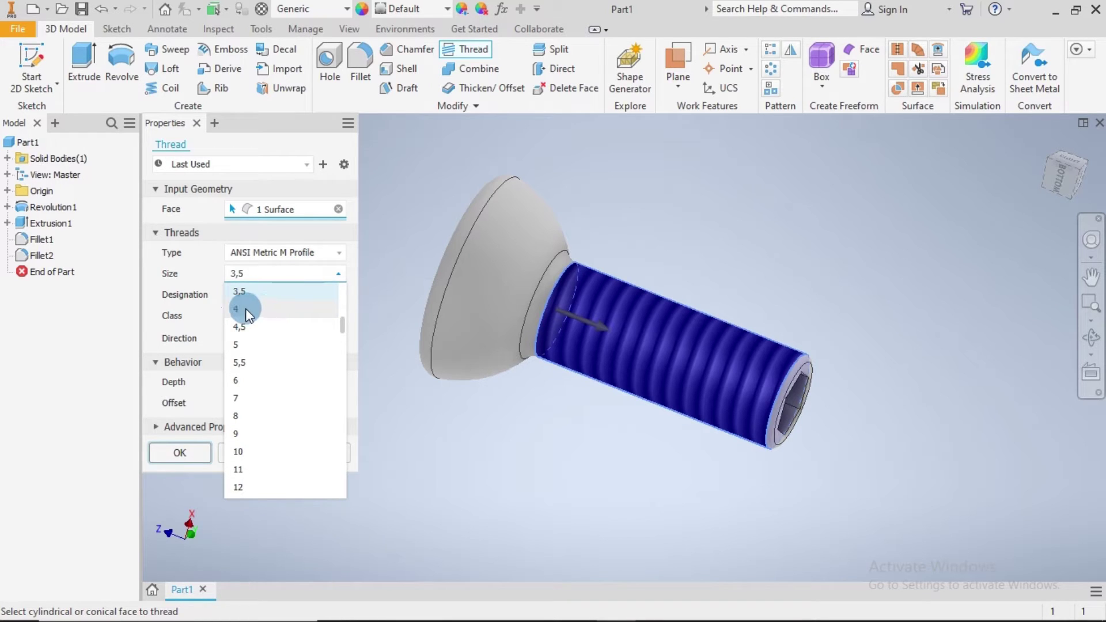
left_click(243, 309)
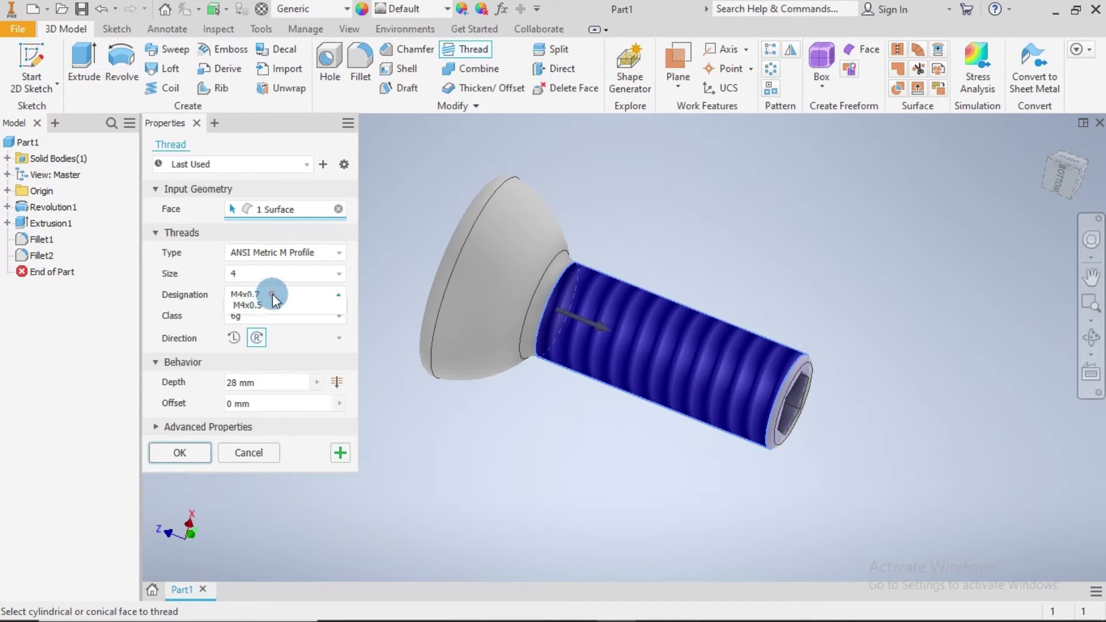
left_click(272, 294)
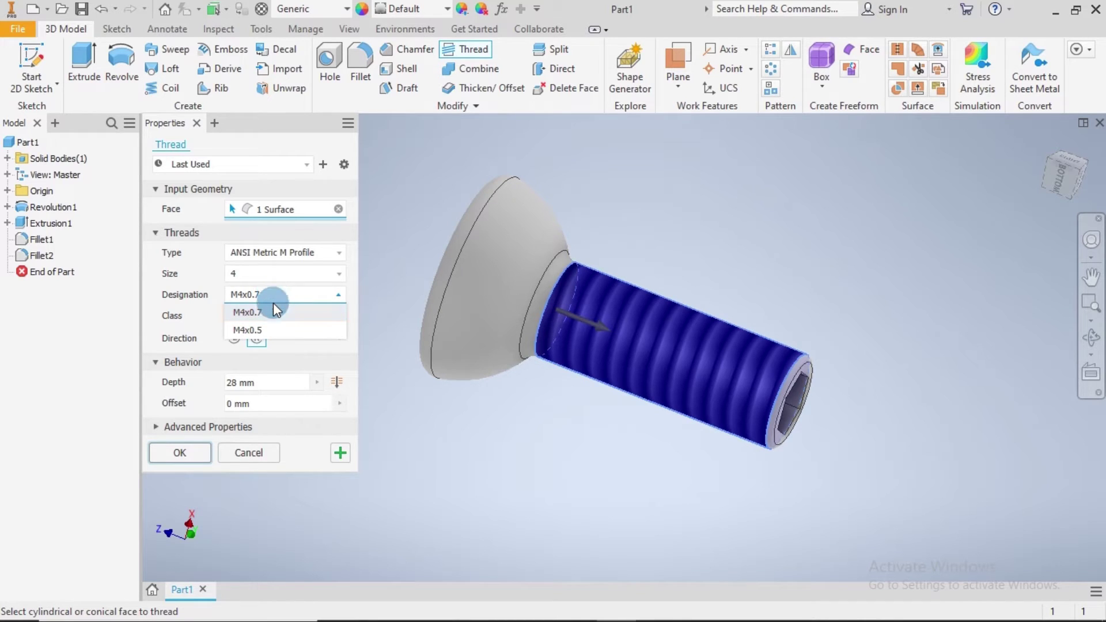
left_click(263, 328)
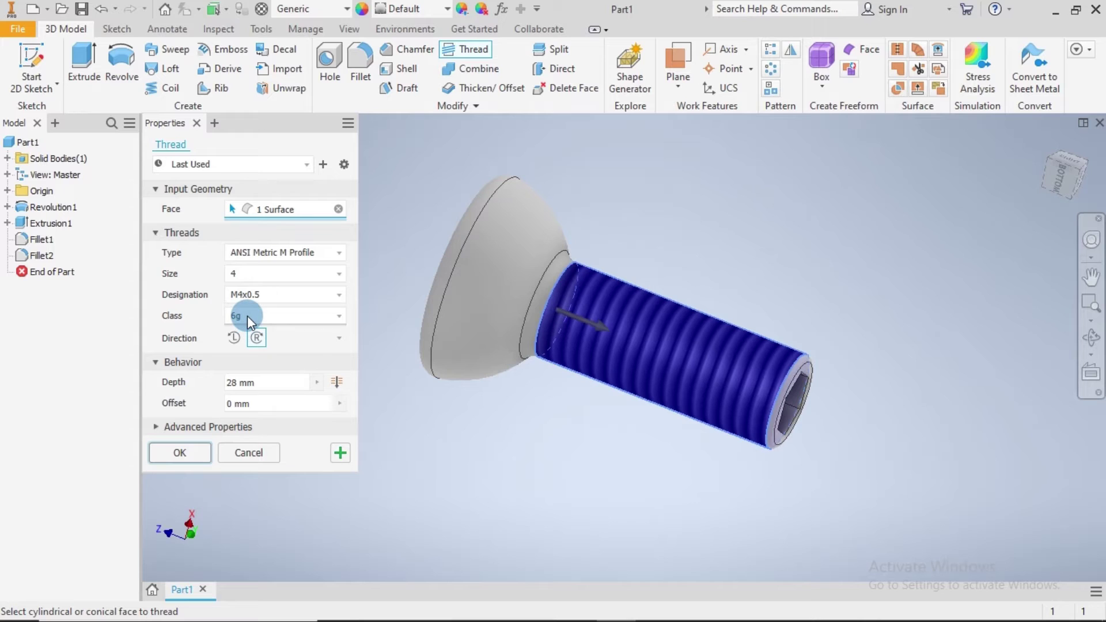
Set the thread depth to 8 and create it, which reports a problem.
left_click(235, 381)
type("8")
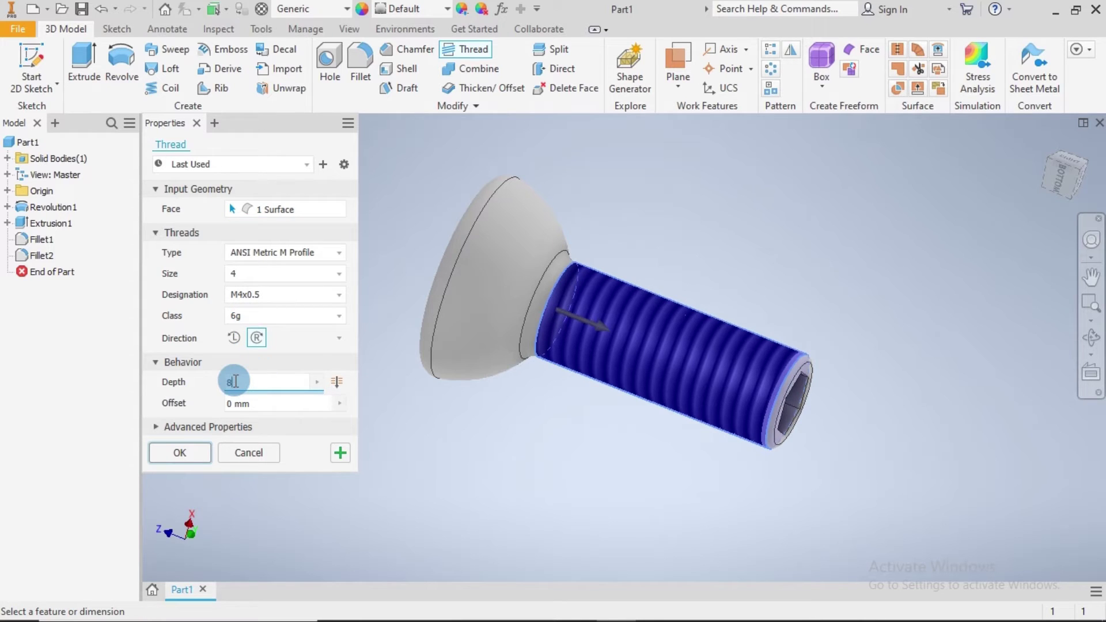
left_click(271, 360)
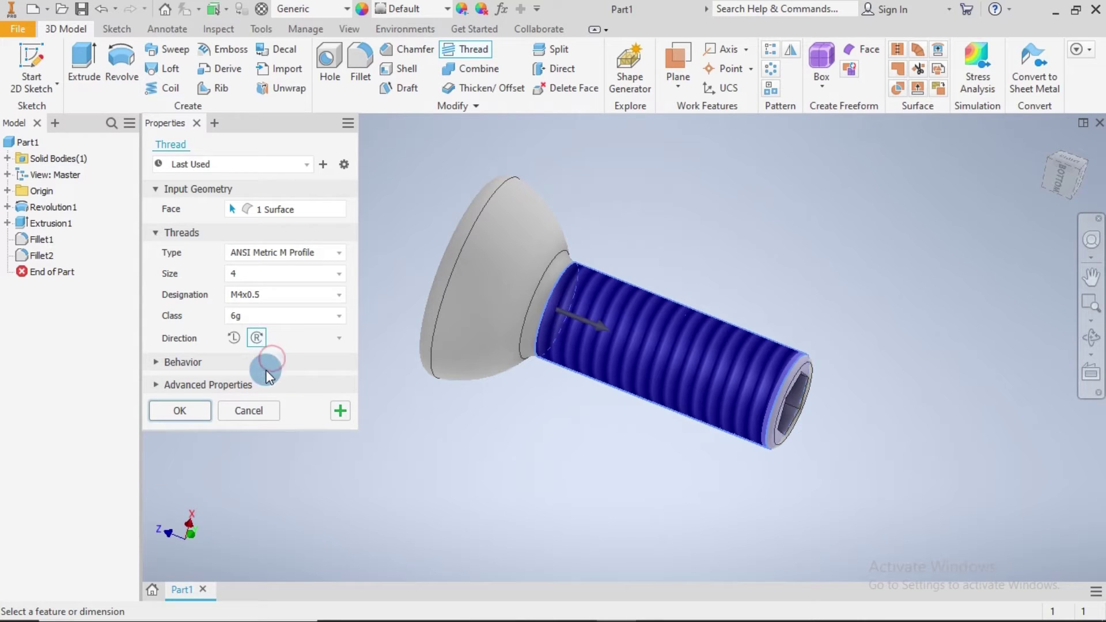
left_click(202, 362)
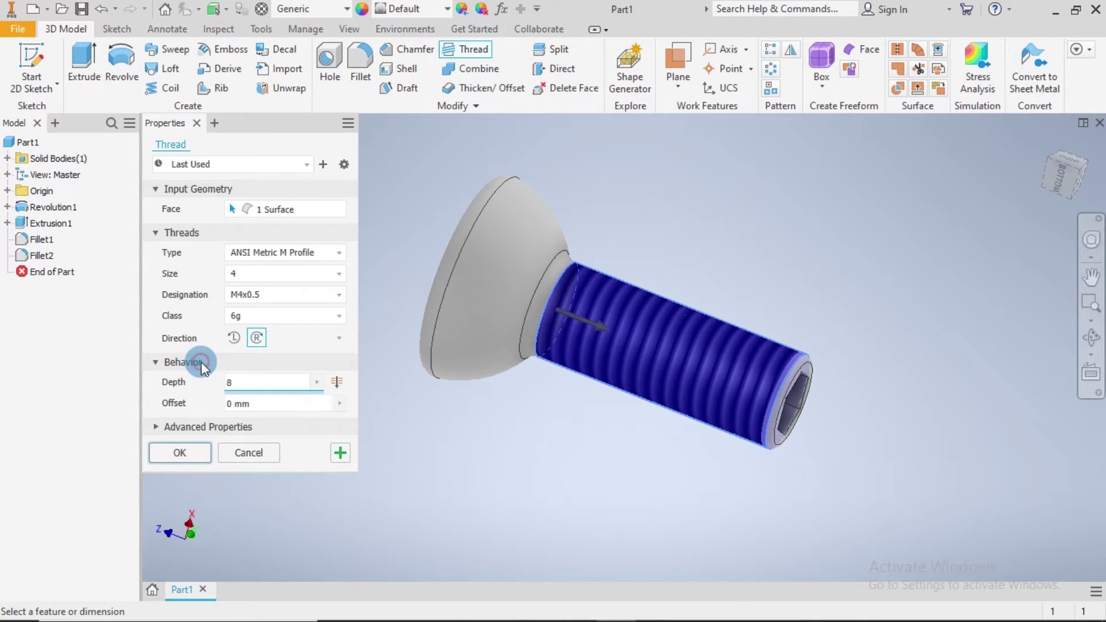
left_click(201, 363)
left_click(187, 409)
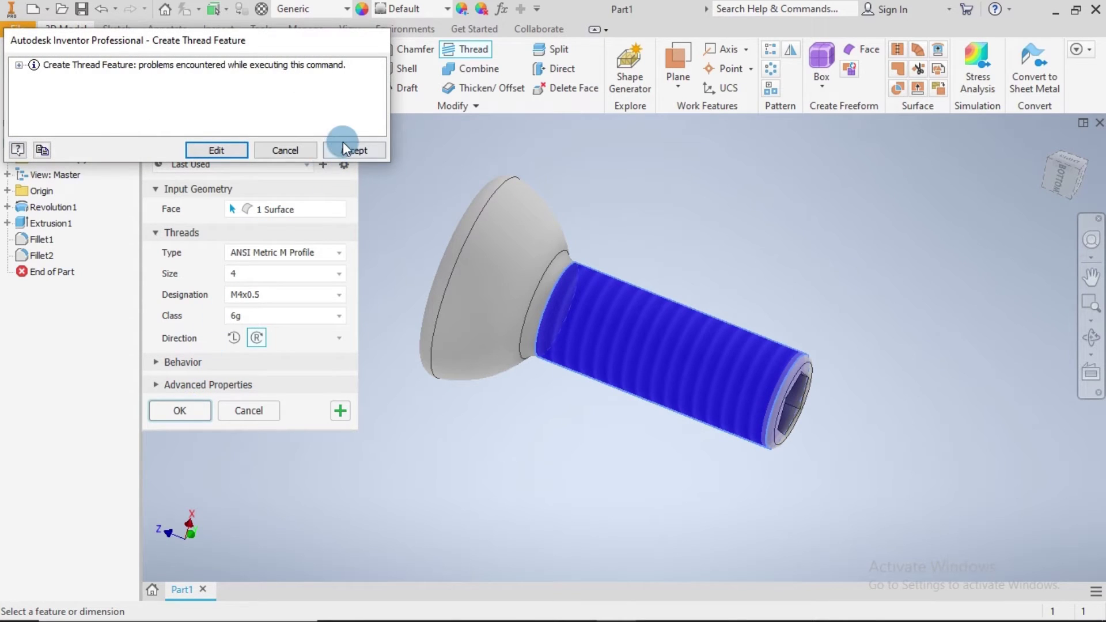
Dismiss the error and set the thread to ISO Metric profile, size 4, M4x0.5.
left_click(217, 149)
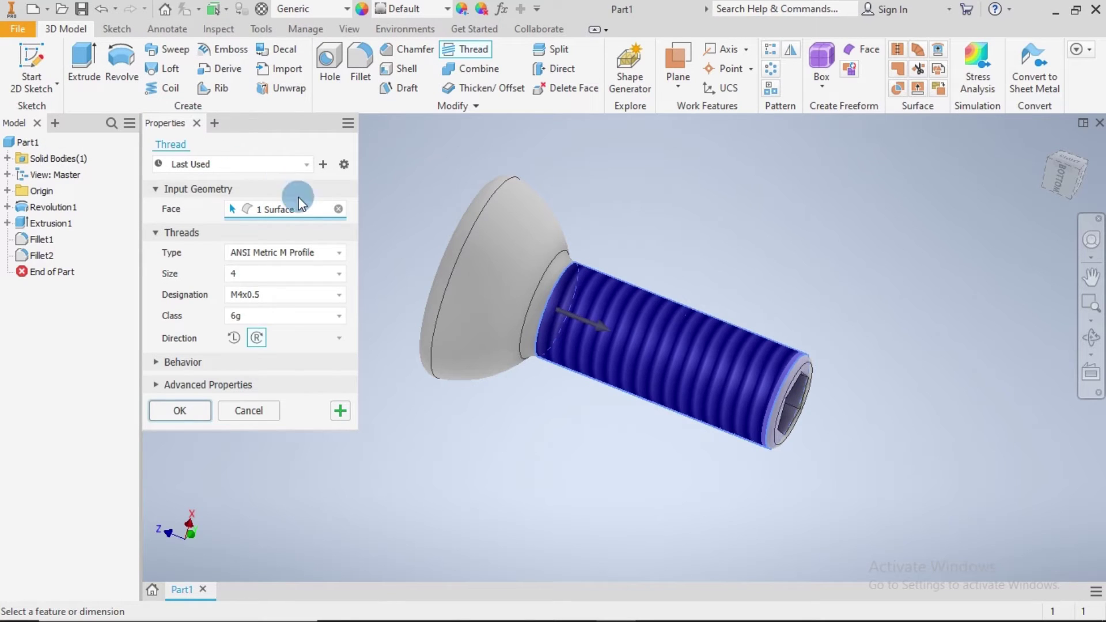
left_click(216, 388)
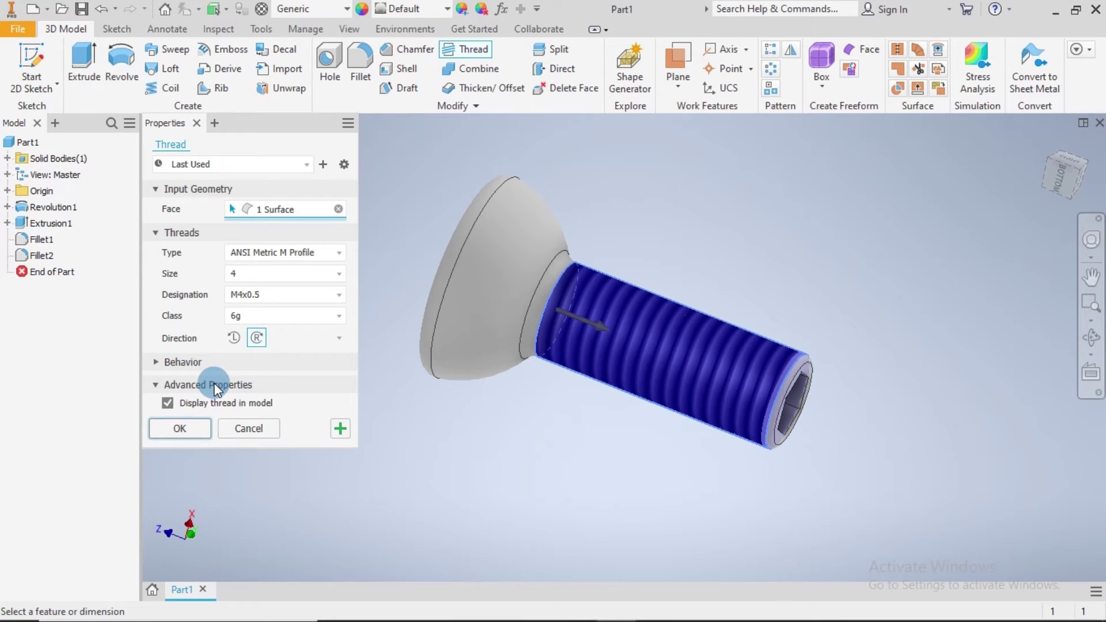
left_click(216, 387)
left_click(301, 252)
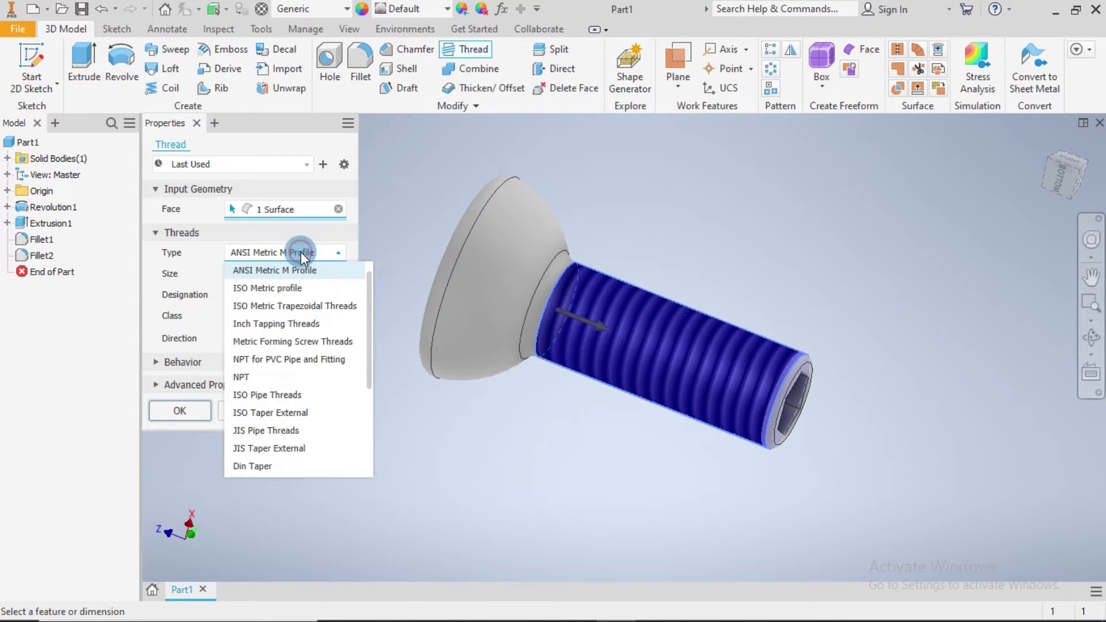
left_click(291, 289)
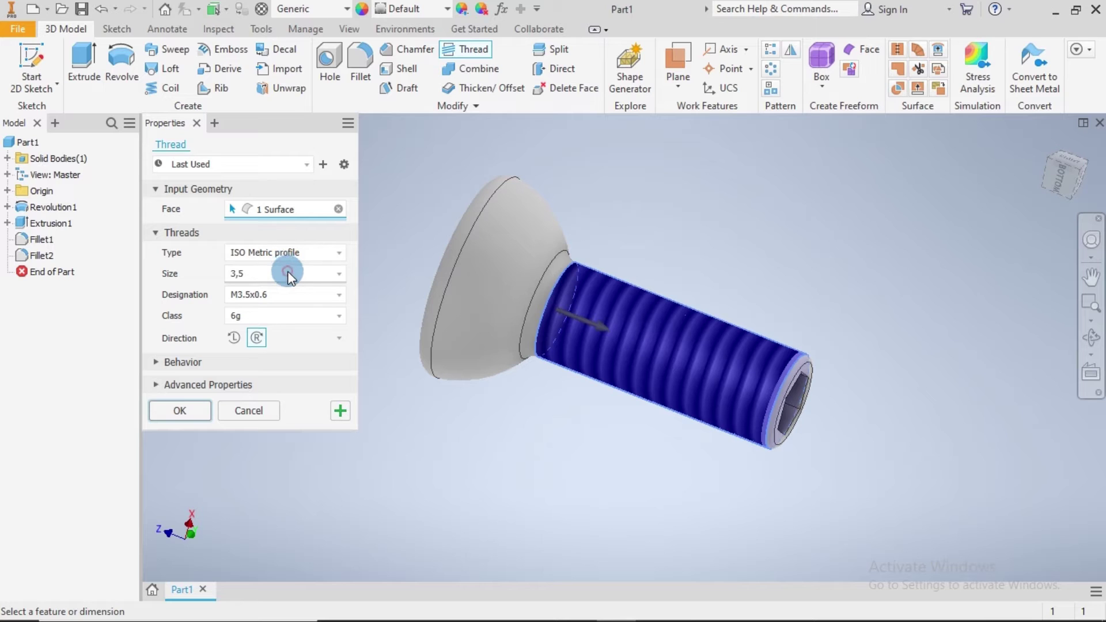
left_click(288, 271)
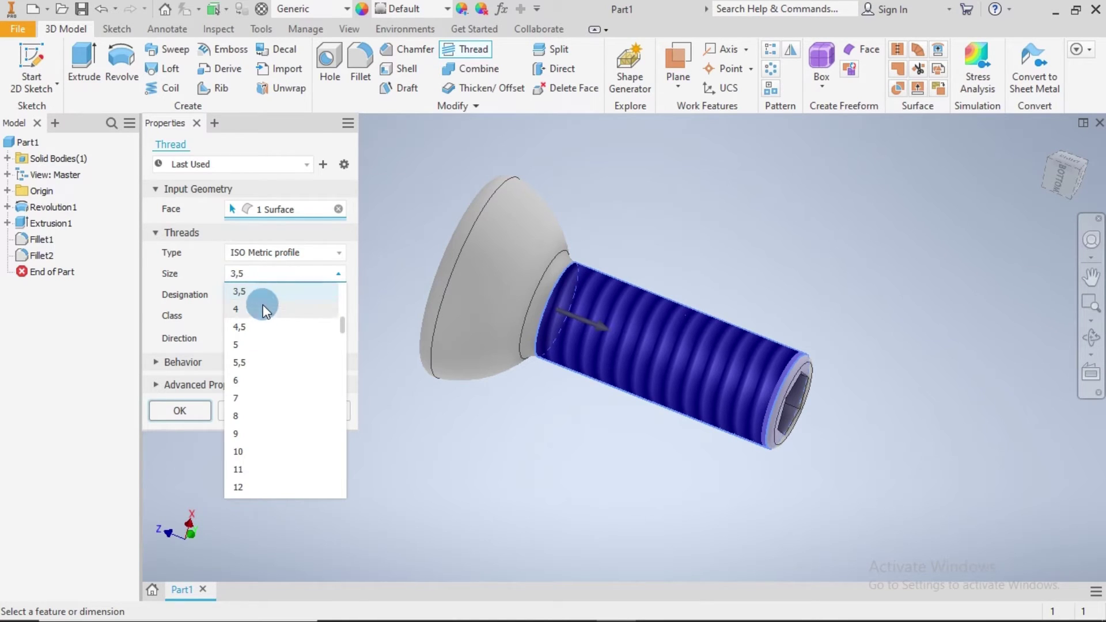
left_click(257, 312)
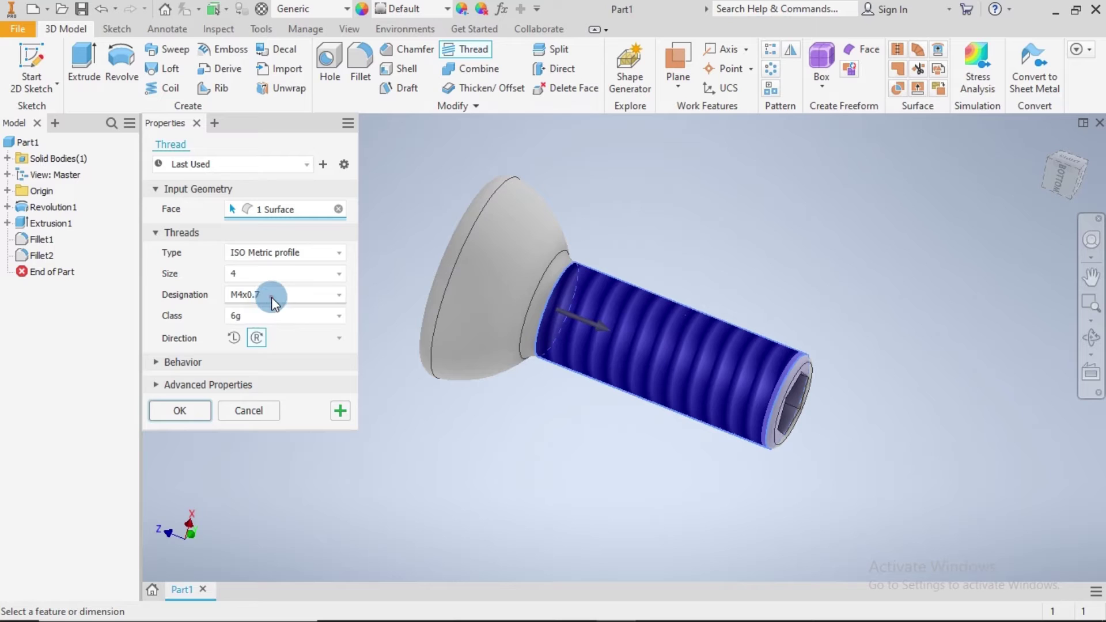
left_click(271, 296)
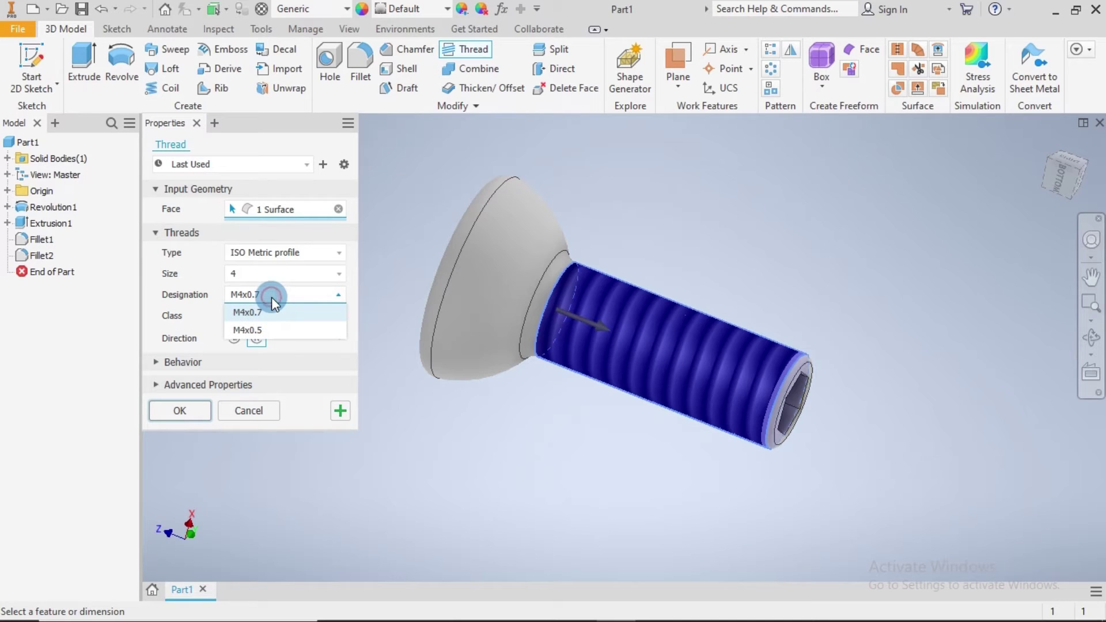
left_click(262, 327)
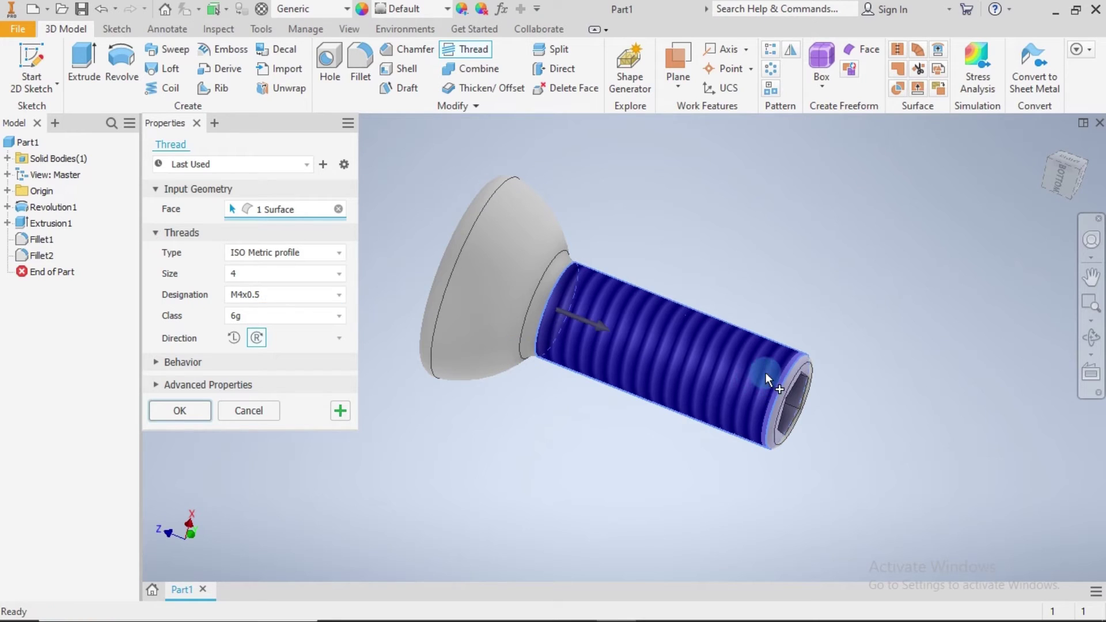
Make the thread run the full length of the shank.
scroll(838, 388, "up", 3)
scroll(766, 358, "up", 1)
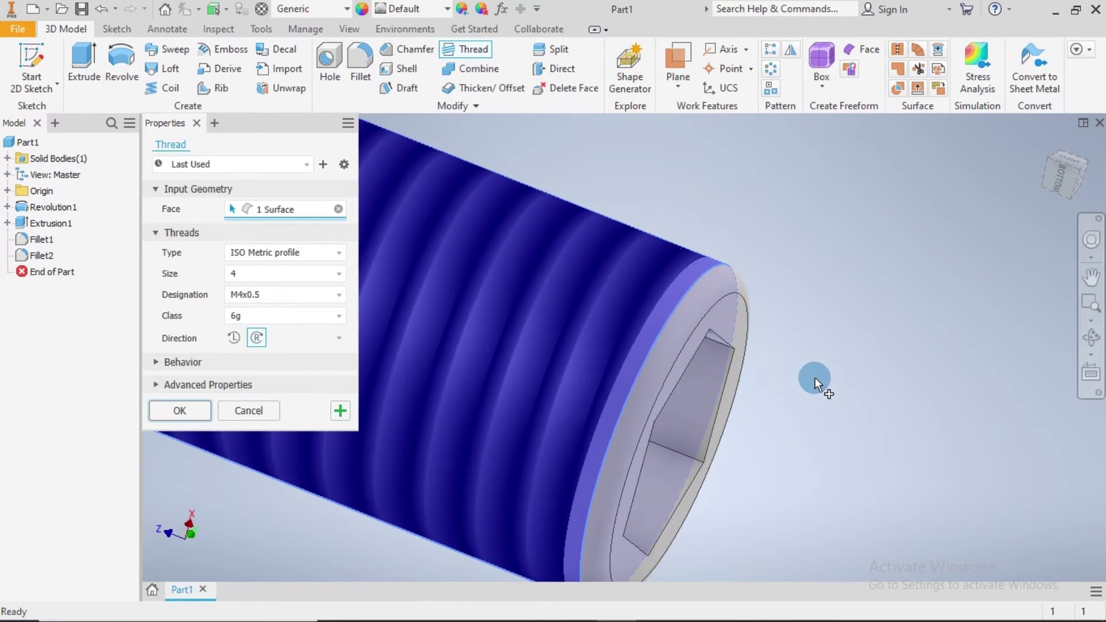
scroll(815, 378, "up", 2)
mouse_move(830, 378)
left_mouse_down()
mouse_move(846, 373)
mouse_move(817, 351)
mouse_move(822, 335)
mouse_move(832, 354)
left_mouse_up()
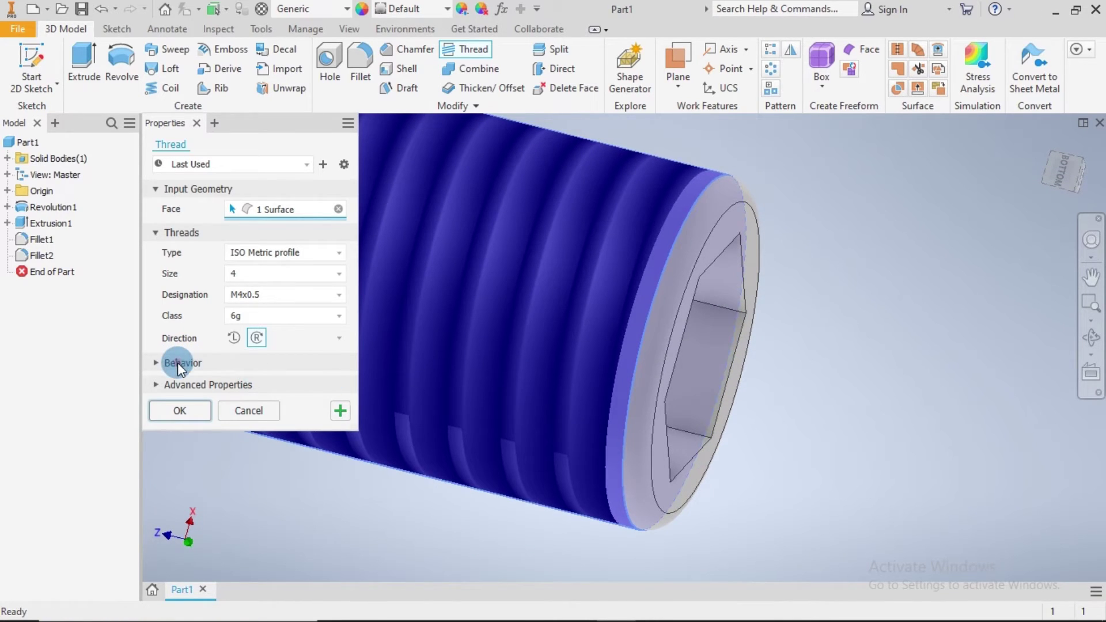
left_click(177, 362)
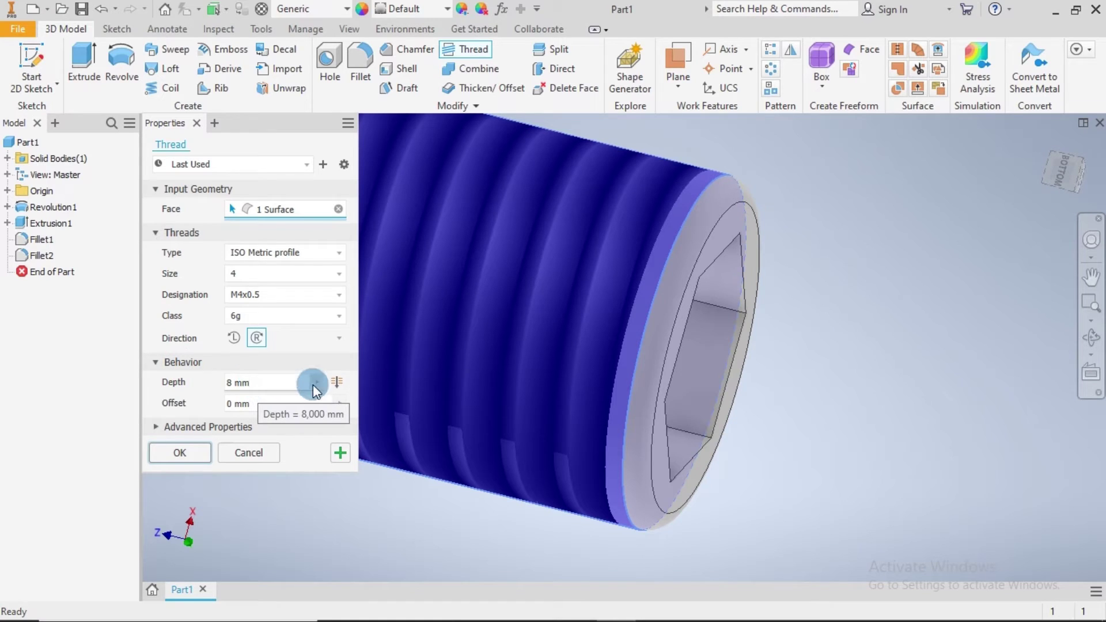
left_click(339, 383)
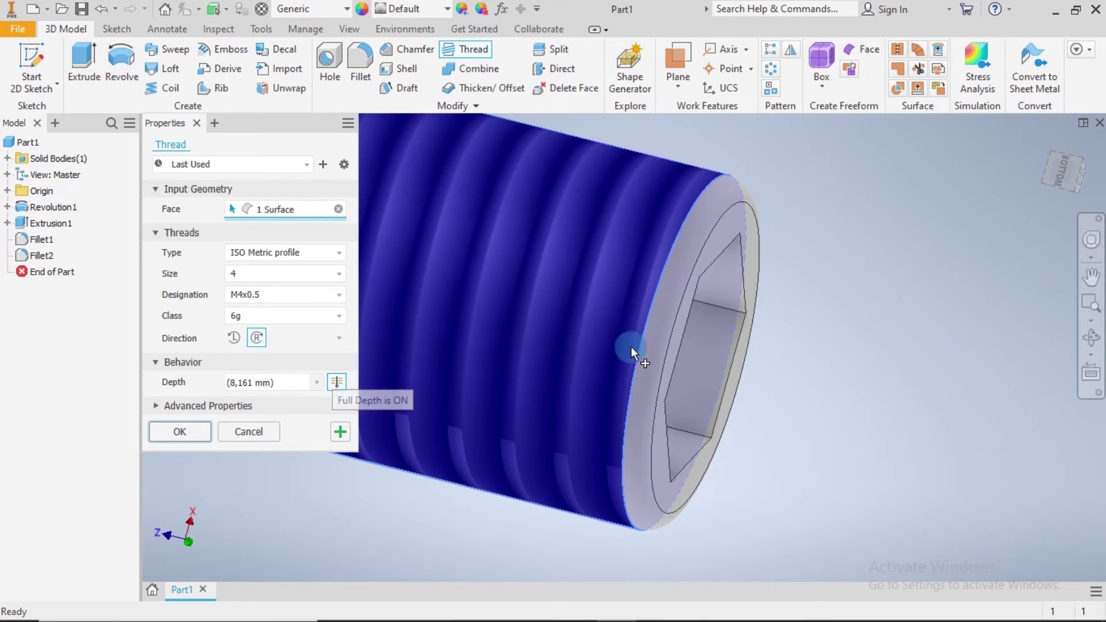
scroll(755, 354, "down", 2)
scroll(765, 354, "down", 3)
scroll(802, 360, "up", 3)
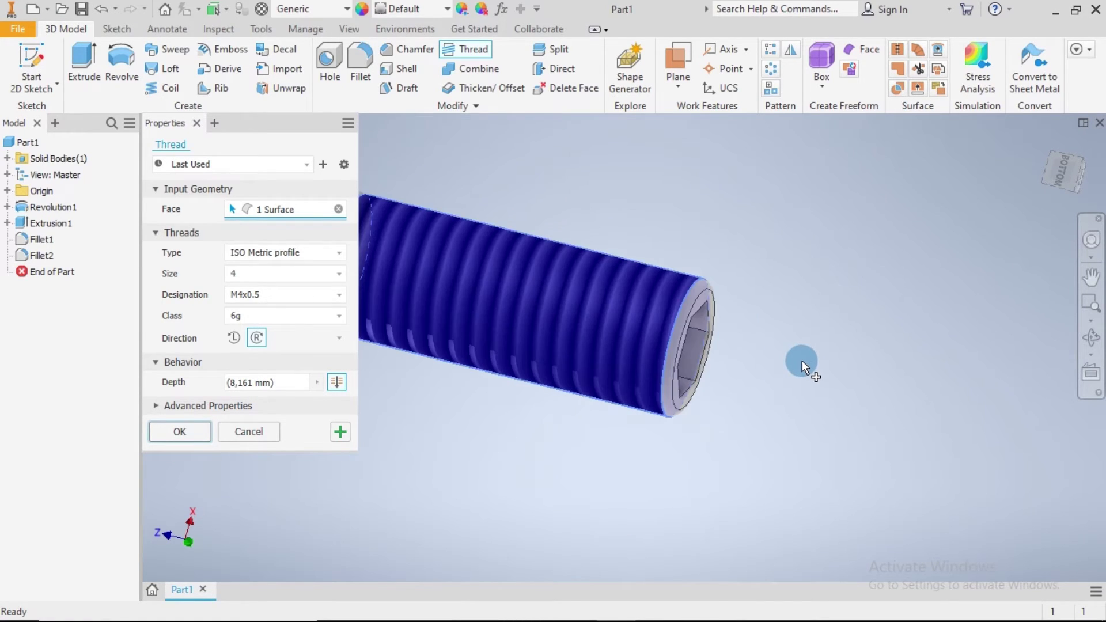
scroll(651, 294, "down", 2)
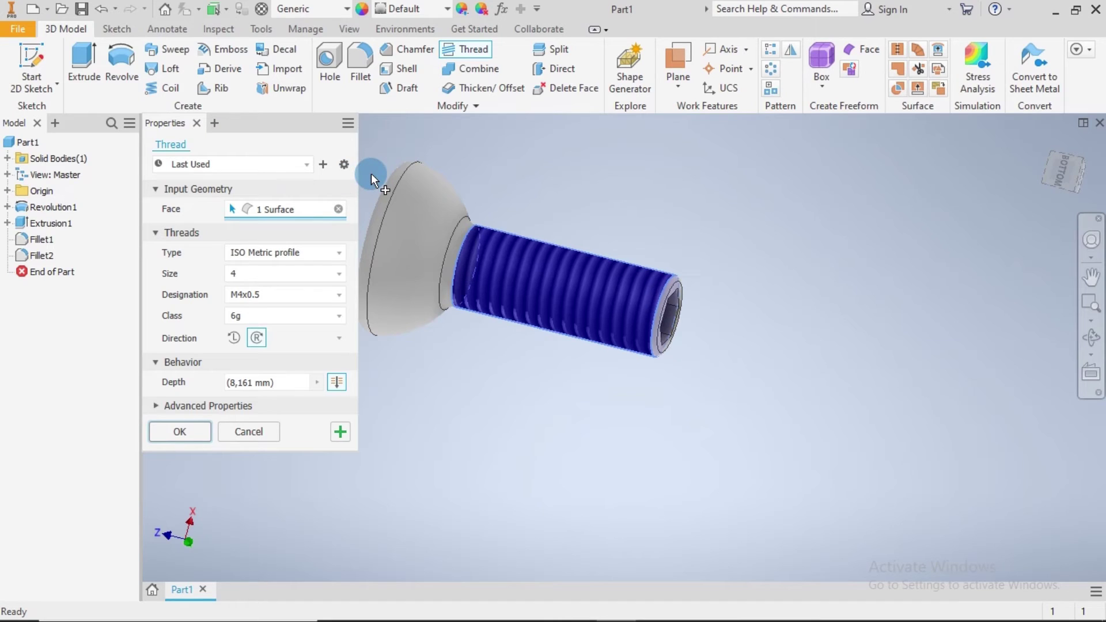
scroll(371, 174, "up", 3)
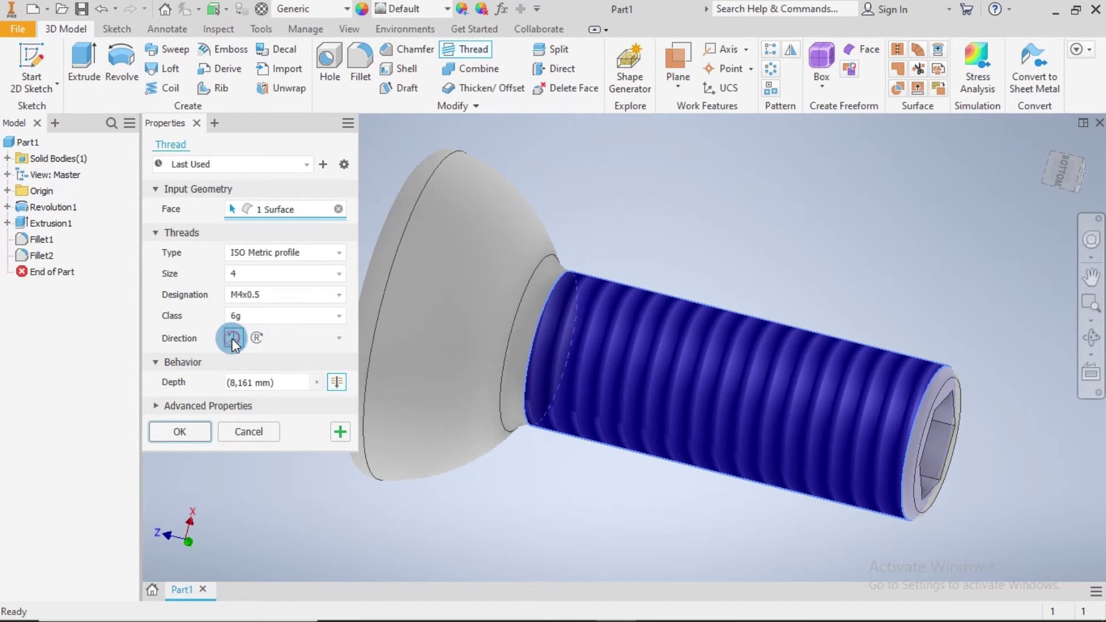
Keep the thread right-handed with class 6g and apply it to the shaft.
left_click(264, 341)
left_click(254, 338)
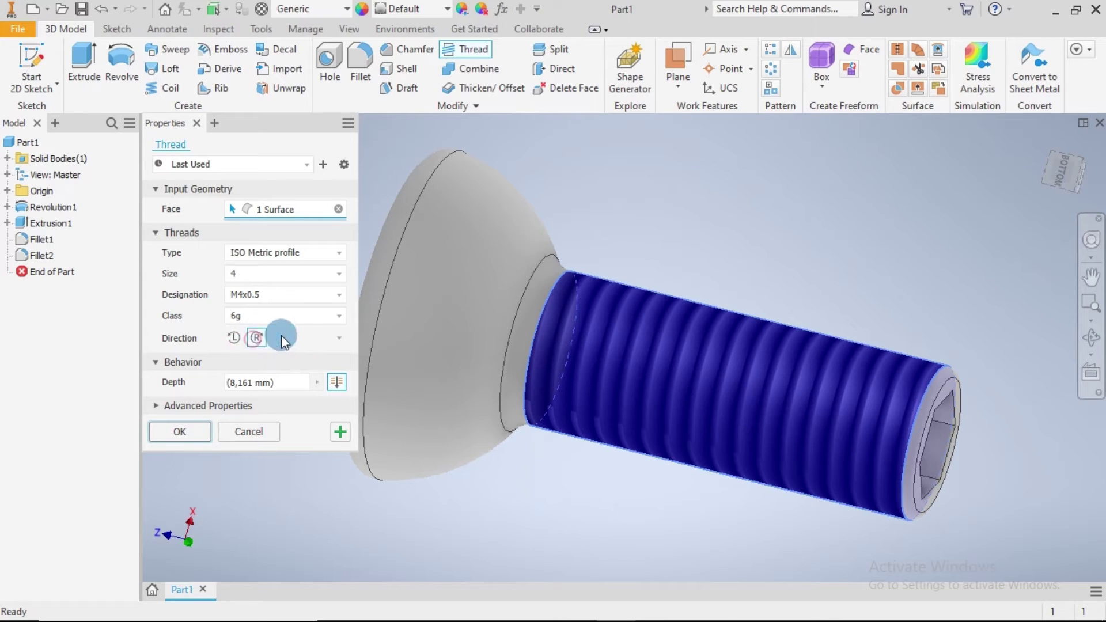
left_click(337, 339)
left_click(337, 340)
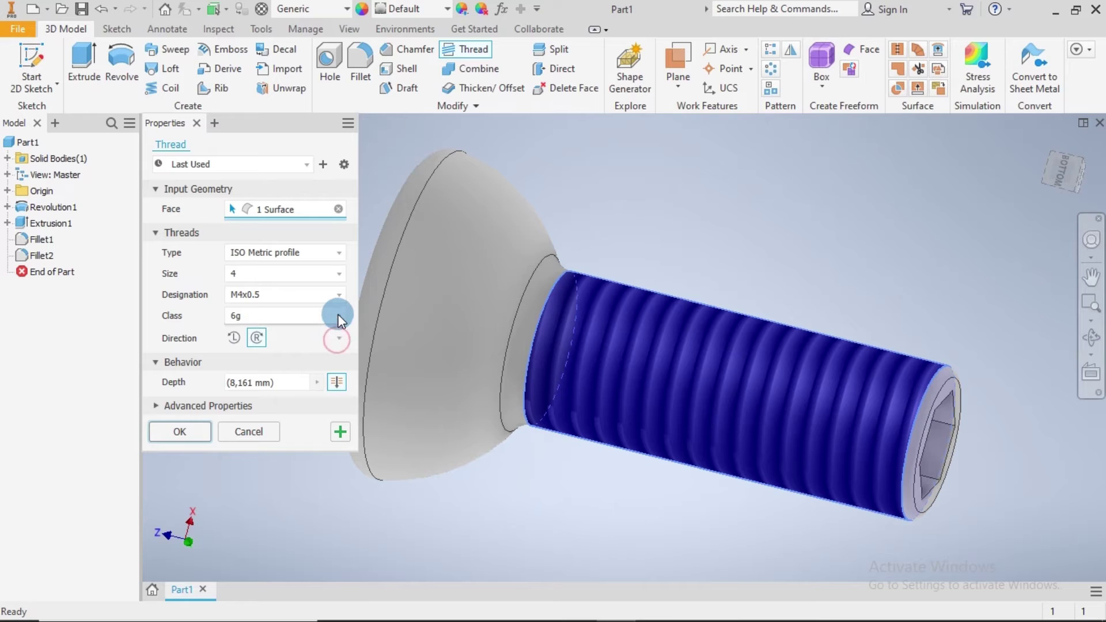
left_click(338, 315)
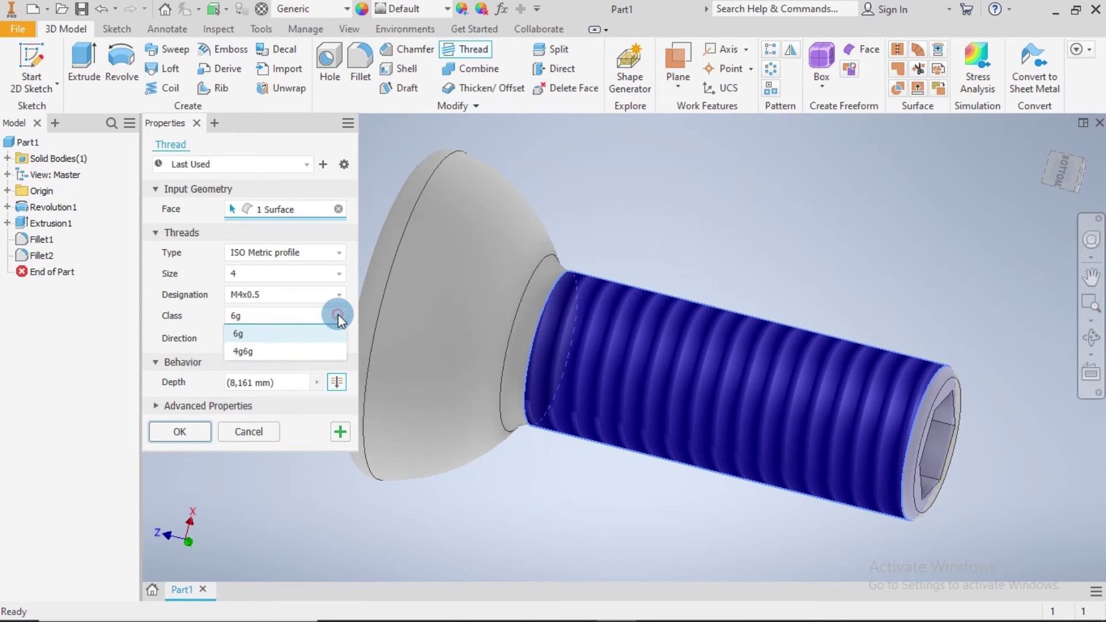
left_click(338, 316)
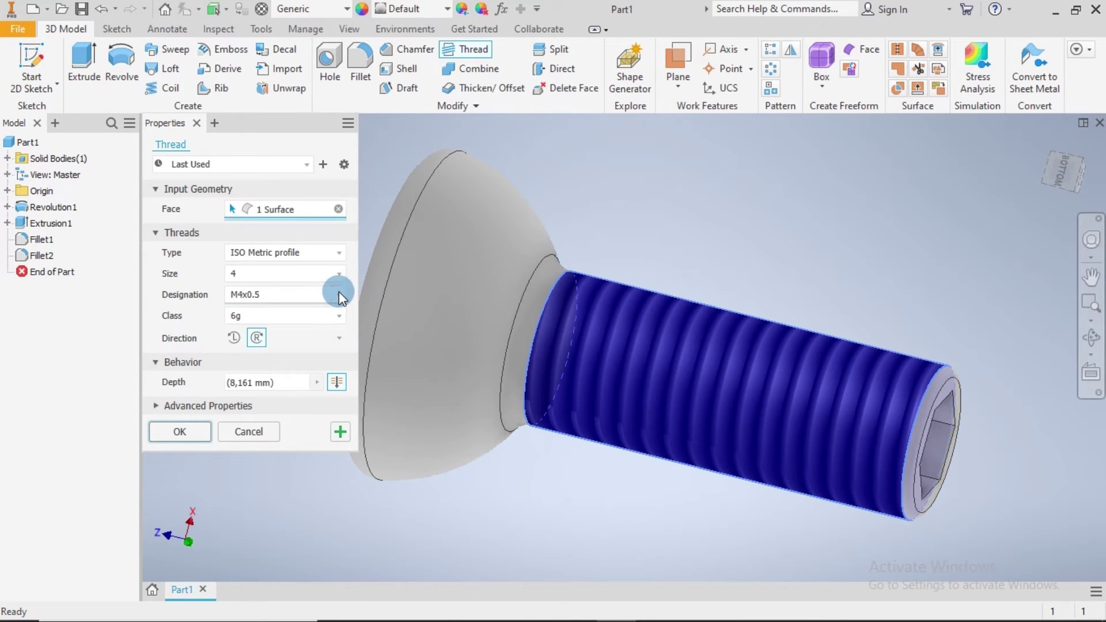
left_click(161, 406)
left_click(181, 433)
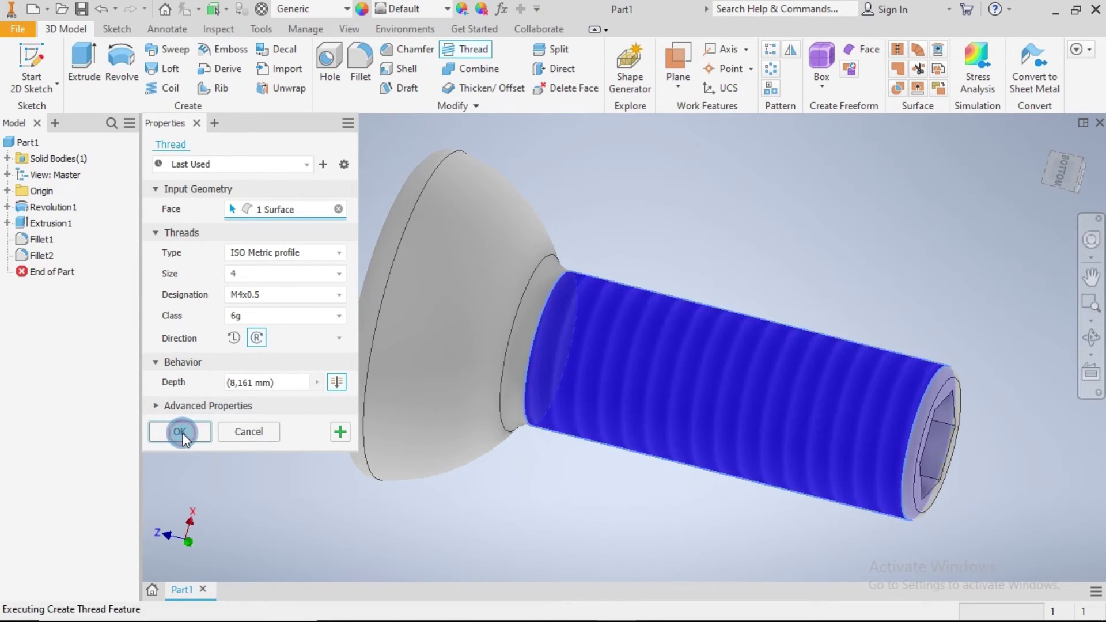
Accept the thread warning to create Thread1, then orbit to the socket end.
left_click(367, 155)
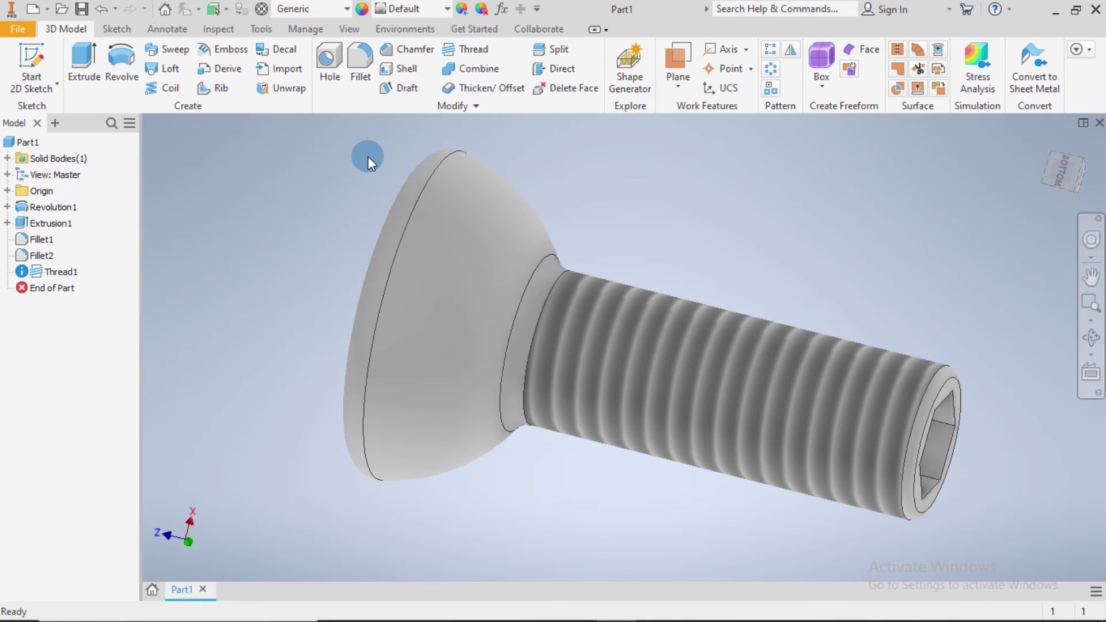
scroll(368, 157, "up", 3)
middle_click_drag(573, 262, 374, 279, "shift")
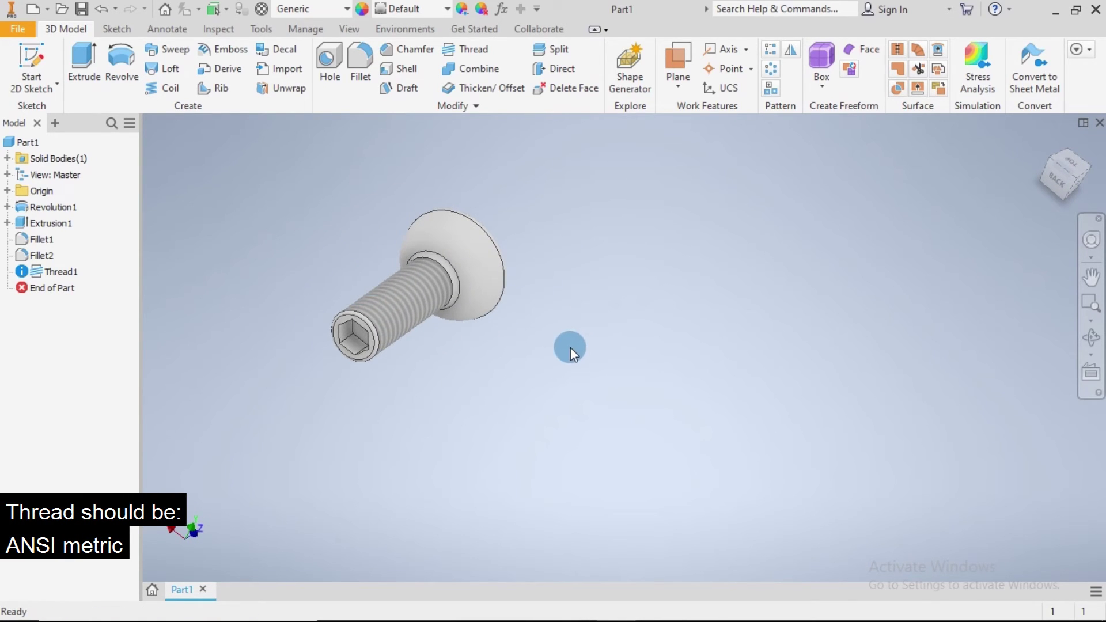
mouse_move(374, 279)
middle_mouse_down()
mouse_move(704, 337)
mouse_move(704, 416)
middle_mouse_up()
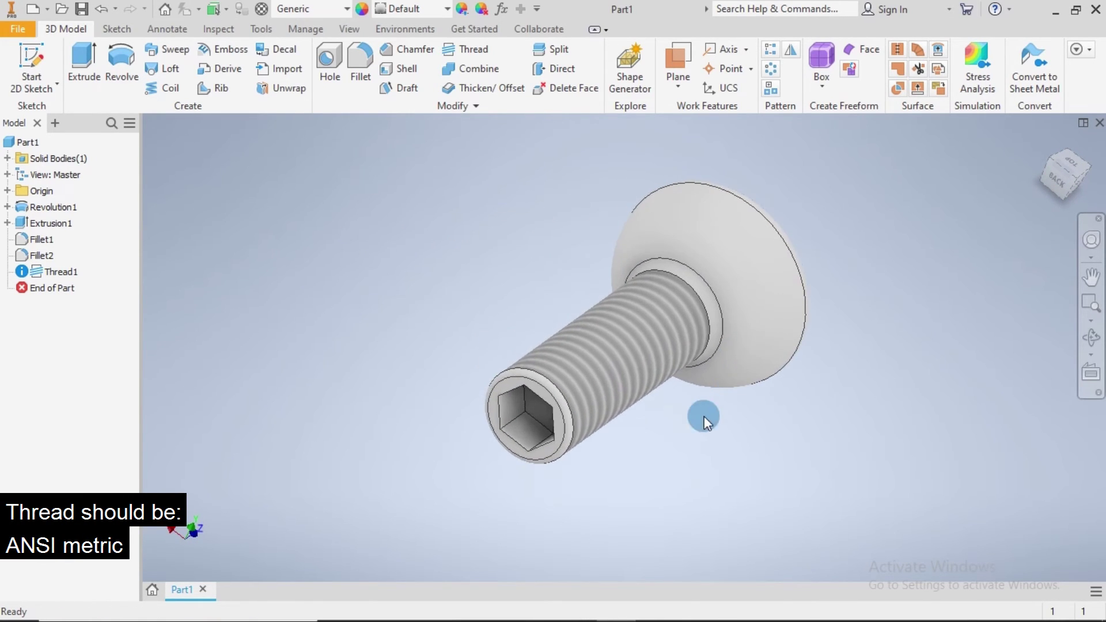
Use the ViewCube to view the threaded screw from a corner, the socket end and the side.
middle_click(1041, 138)
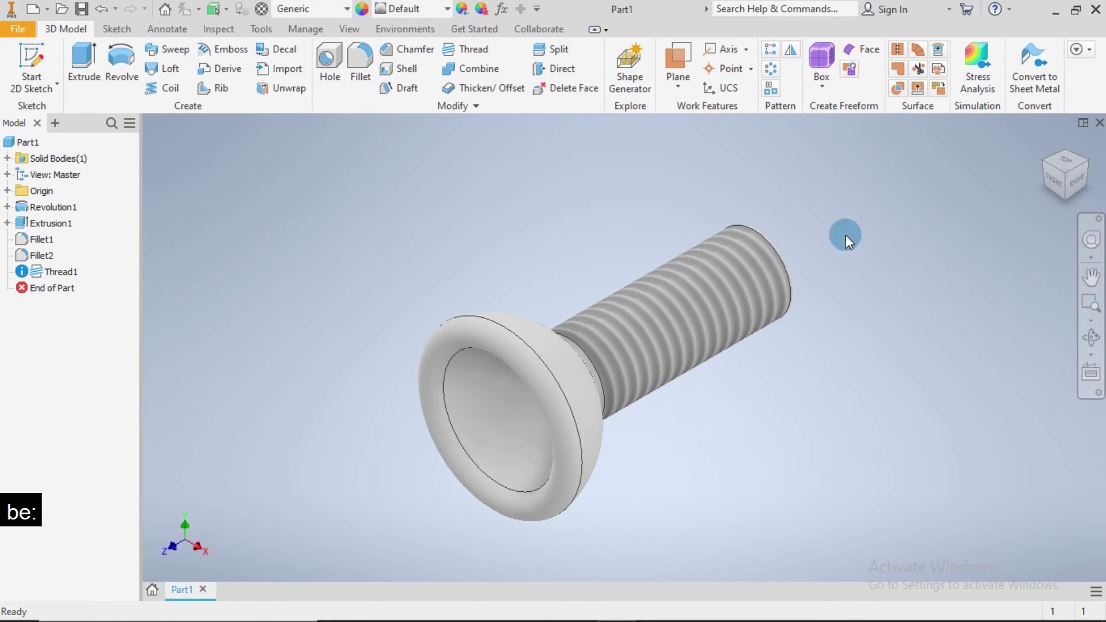
left_click(1070, 187)
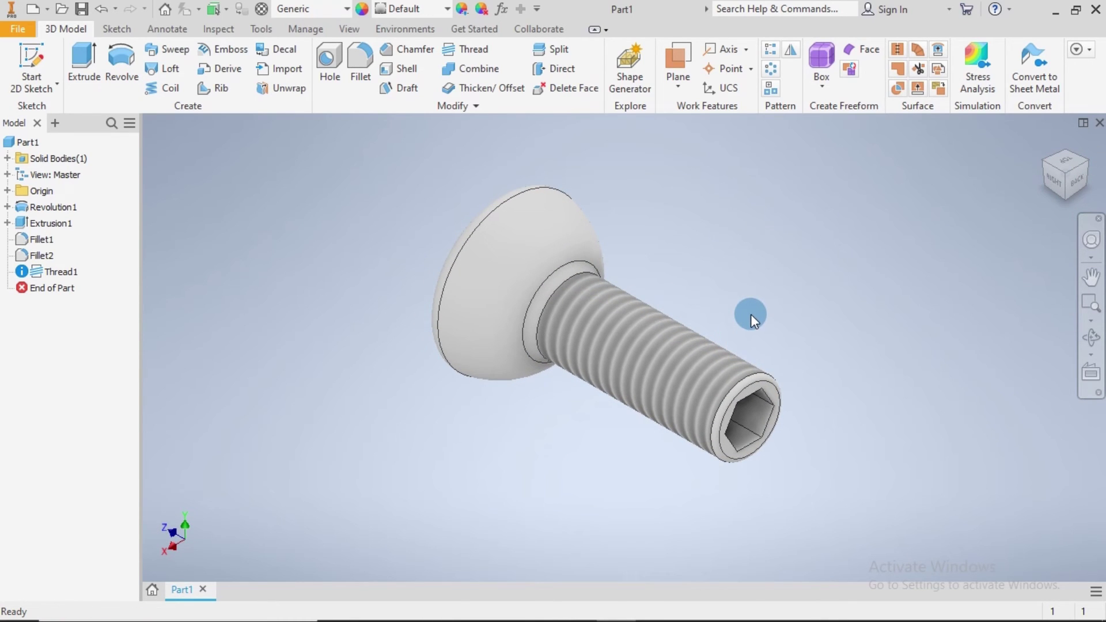
scroll(751, 313, "down", 2)
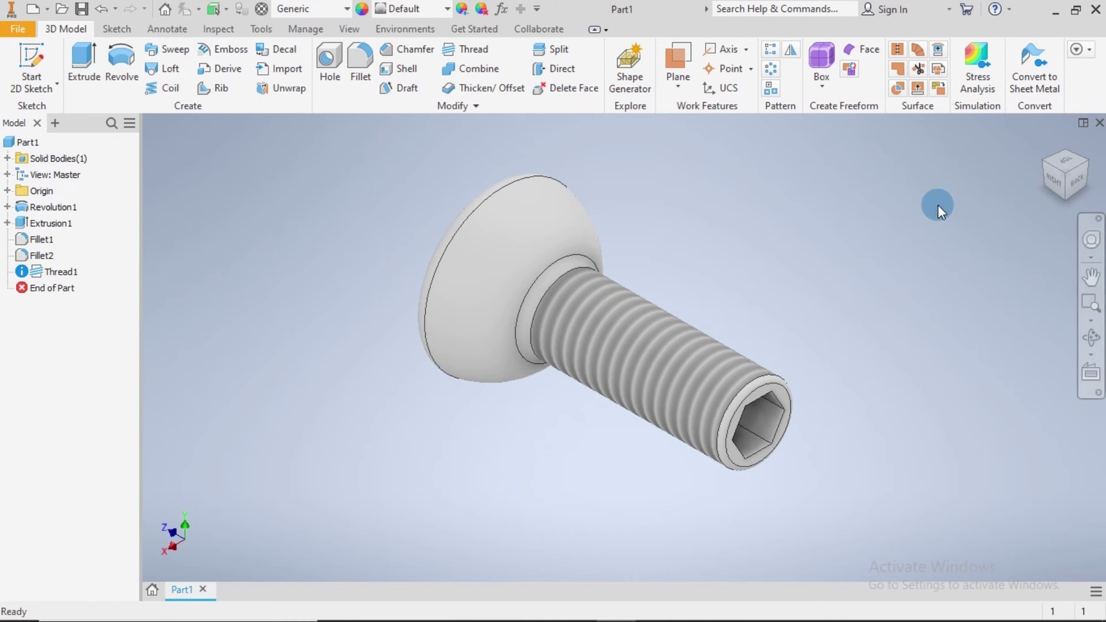
left_click(1076, 180)
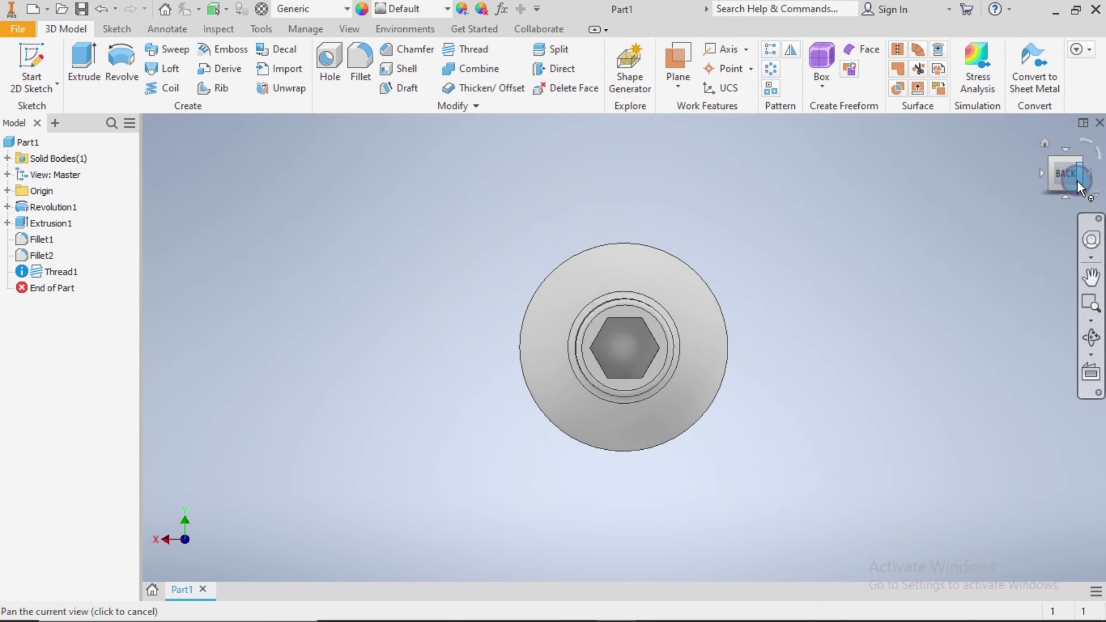
left_click(1070, 149)
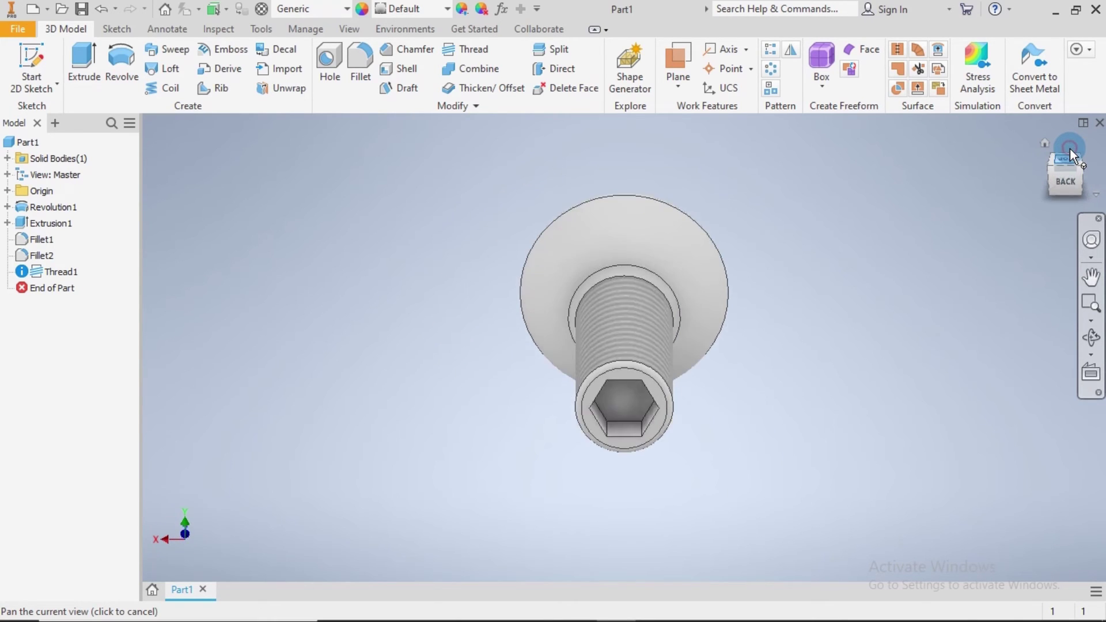
key("F2")
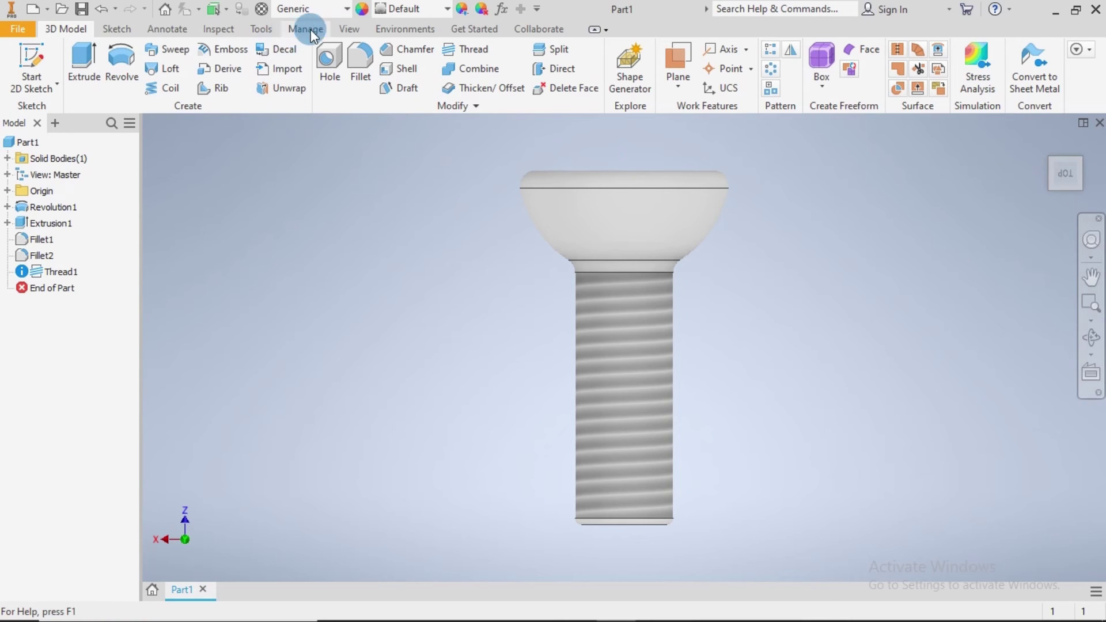
Switch the visual style to Wireframe and frame the whole screw.
left_click(337, 28)
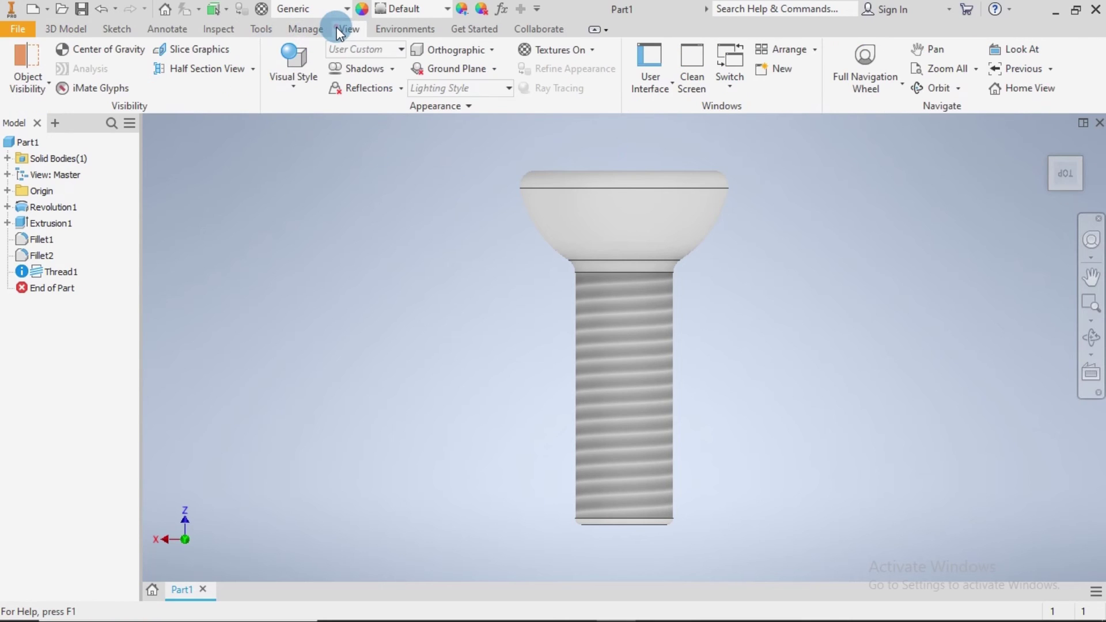
left_click(292, 90)
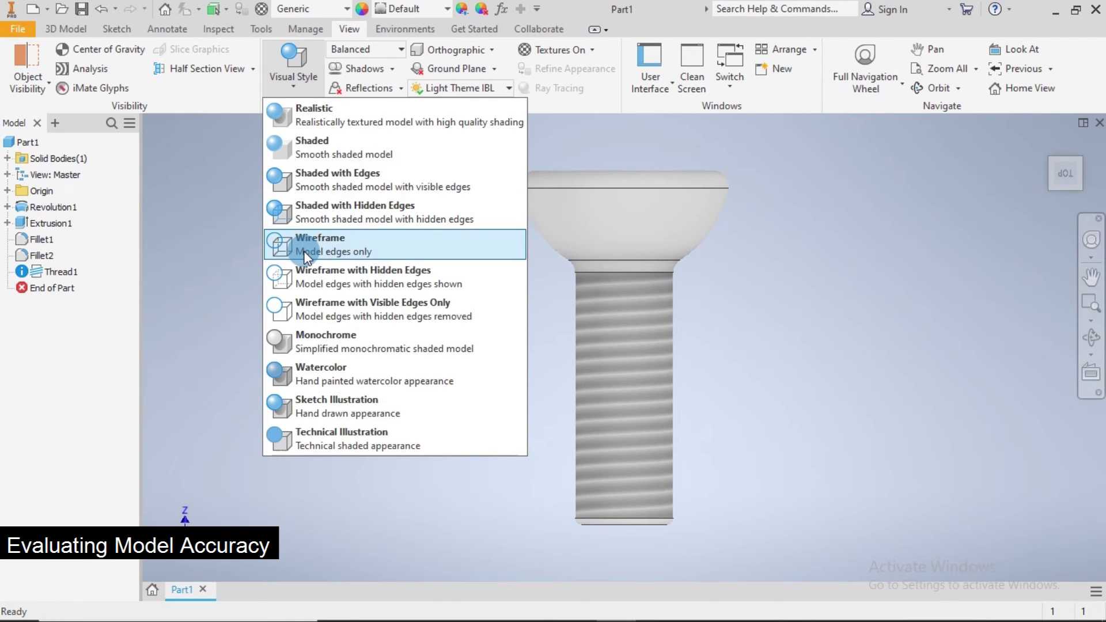
left_click(308, 277)
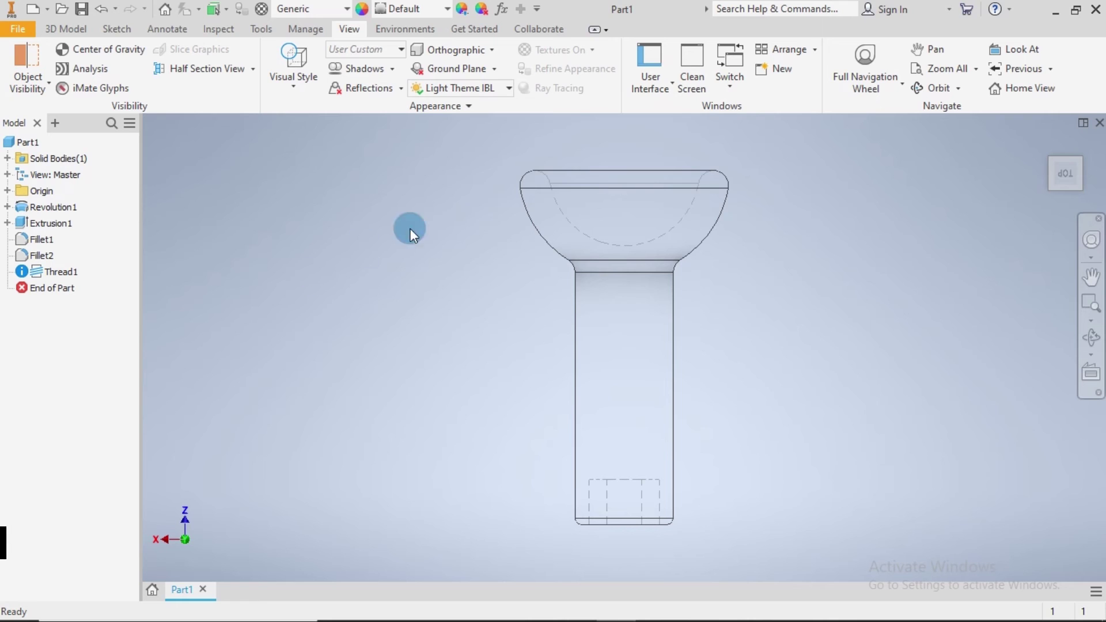
scroll(637, 171, "up", 5)
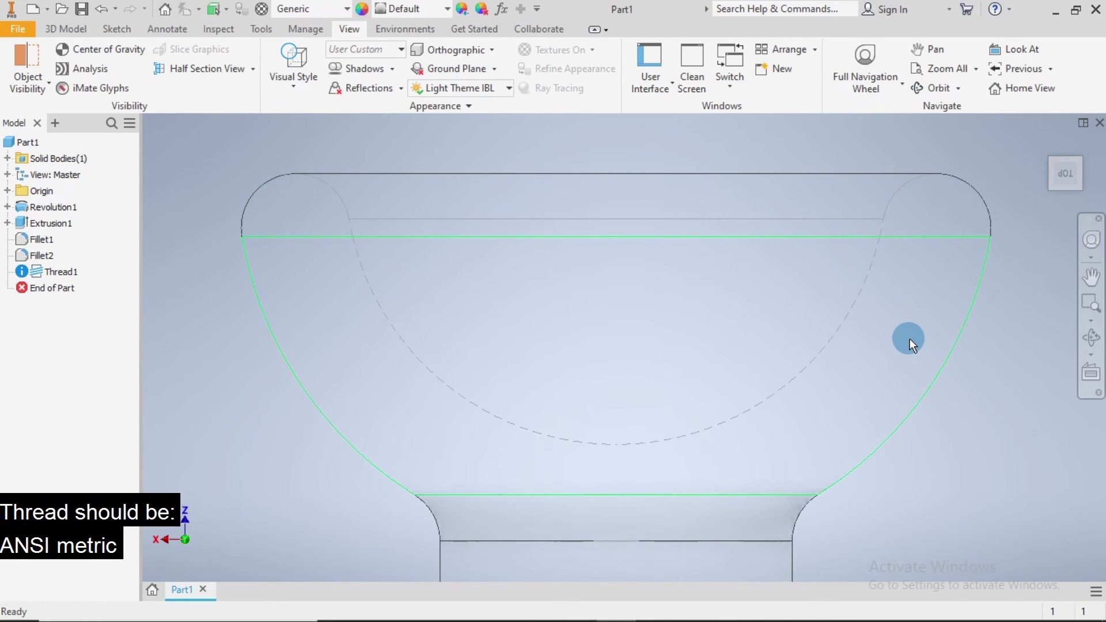
scroll(910, 339, "down", 5)
scroll(917, 378, "down", 2)
middle_click_drag(925, 426, 706, 320)
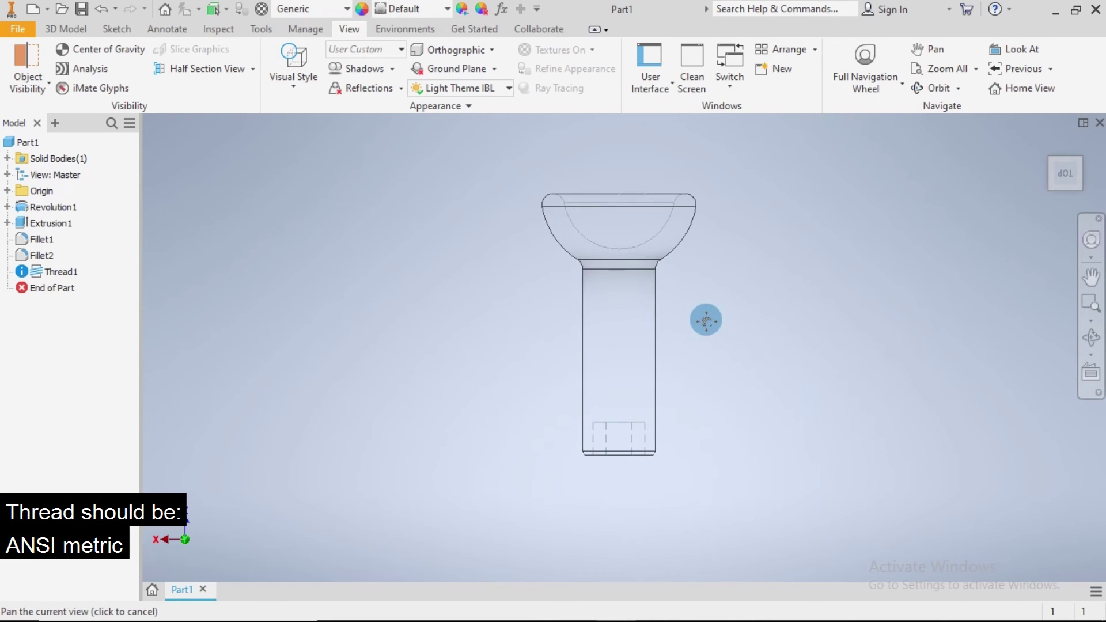
scroll(648, 448, "down", 4)
scroll(648, 444, "up", 4)
scroll(648, 444, "up", 3)
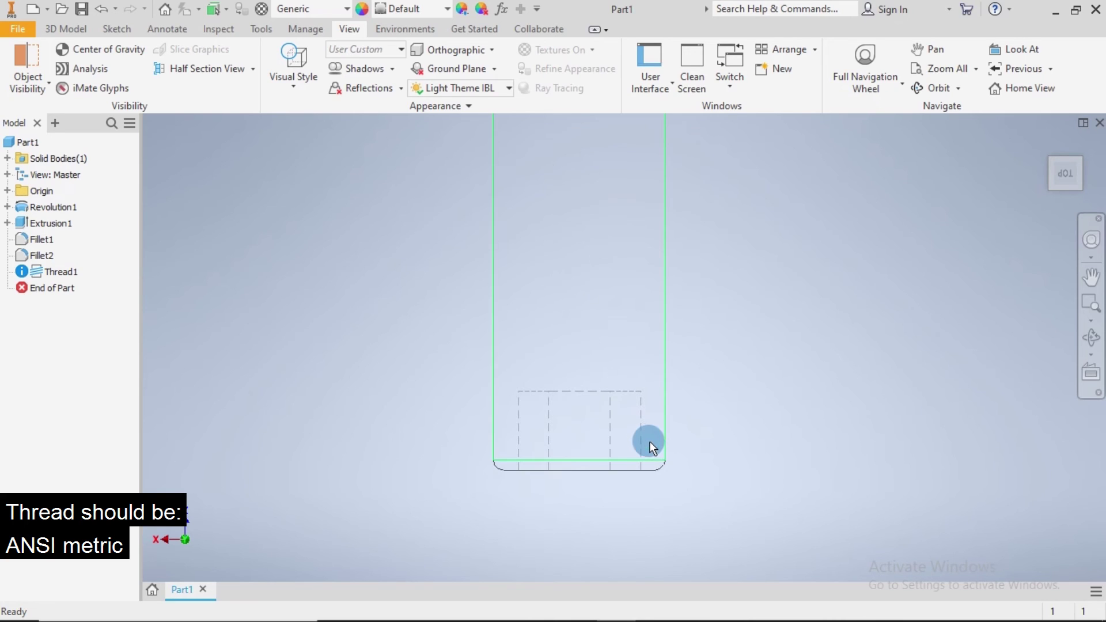
scroll(691, 415, "down", 2)
scroll(749, 358, "down", 4)
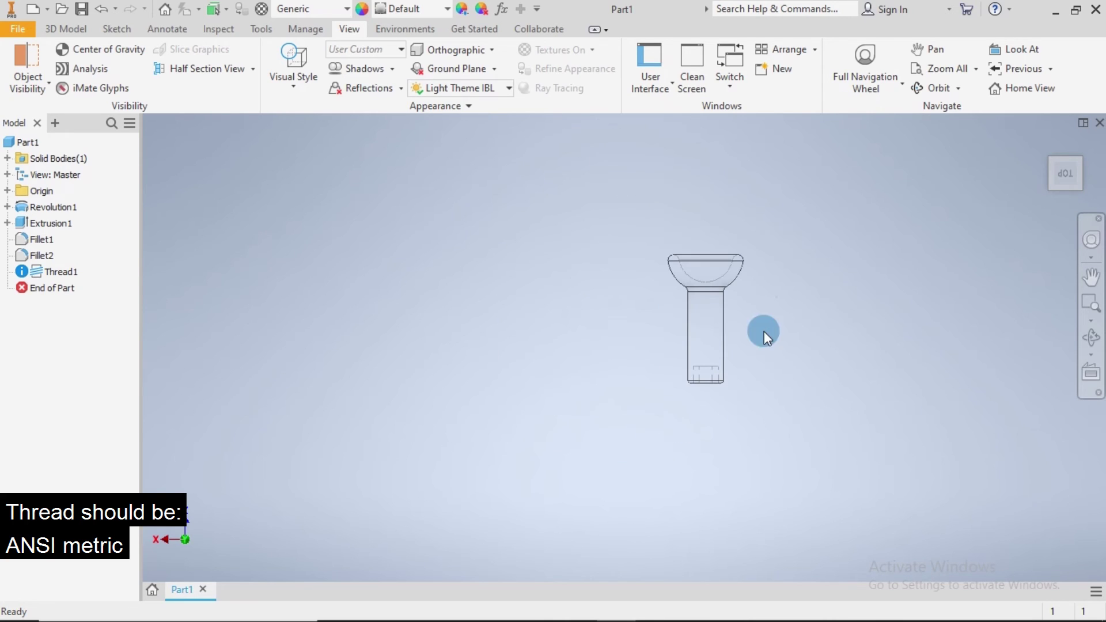
Check isometric and right views, then return to Shaded with Edges at the Home view.
left_click(1042, 143)
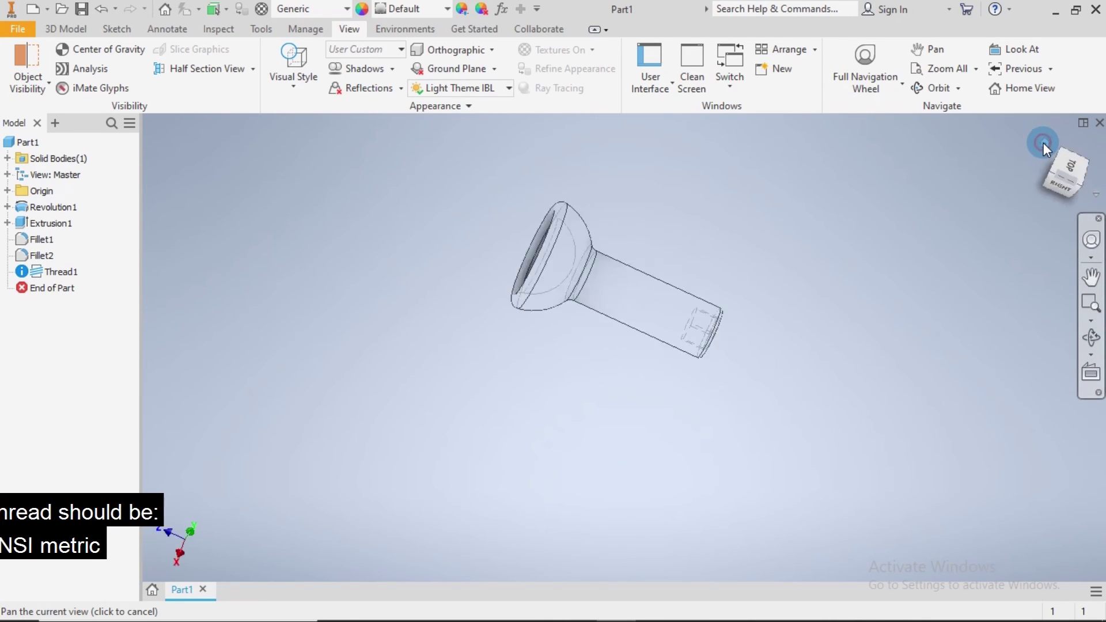
left_click(1076, 183)
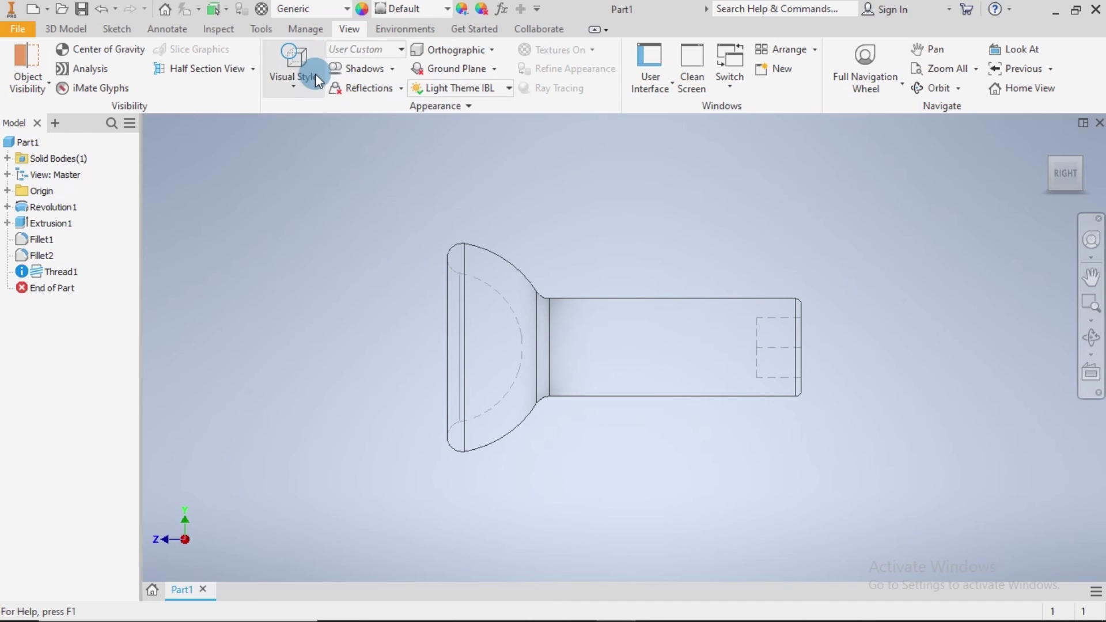
left_click(285, 81)
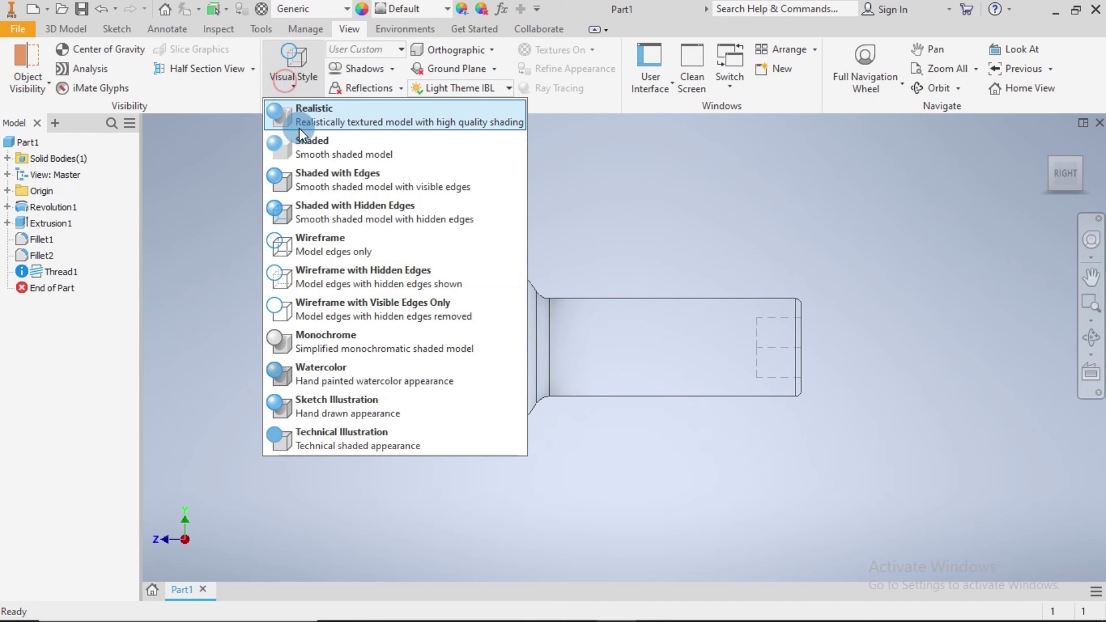
left_click(299, 182)
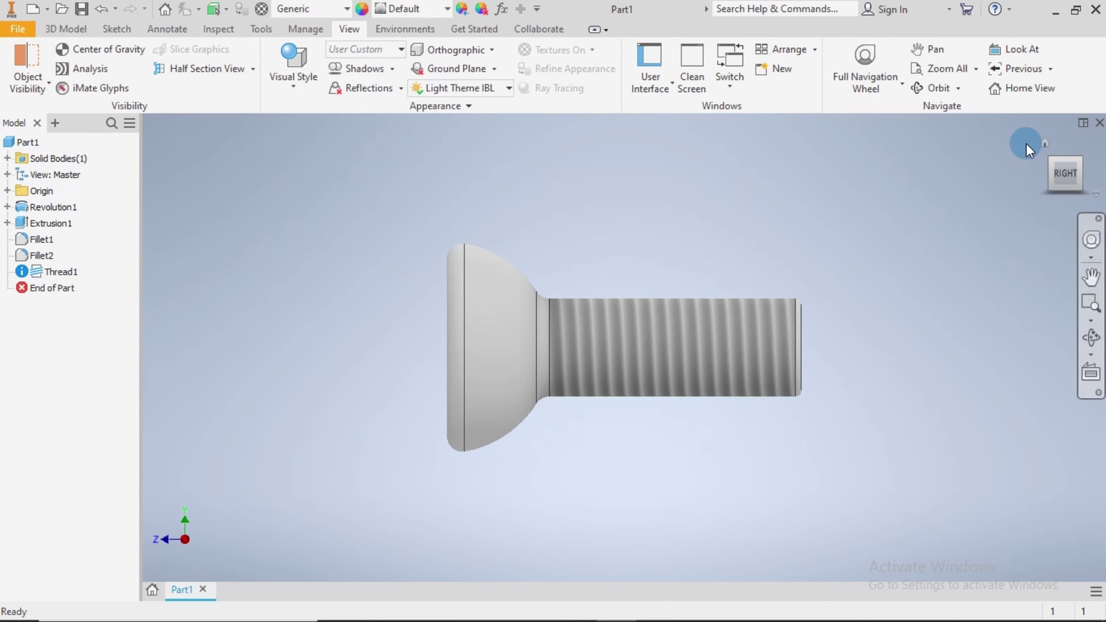
left_click(1042, 145)
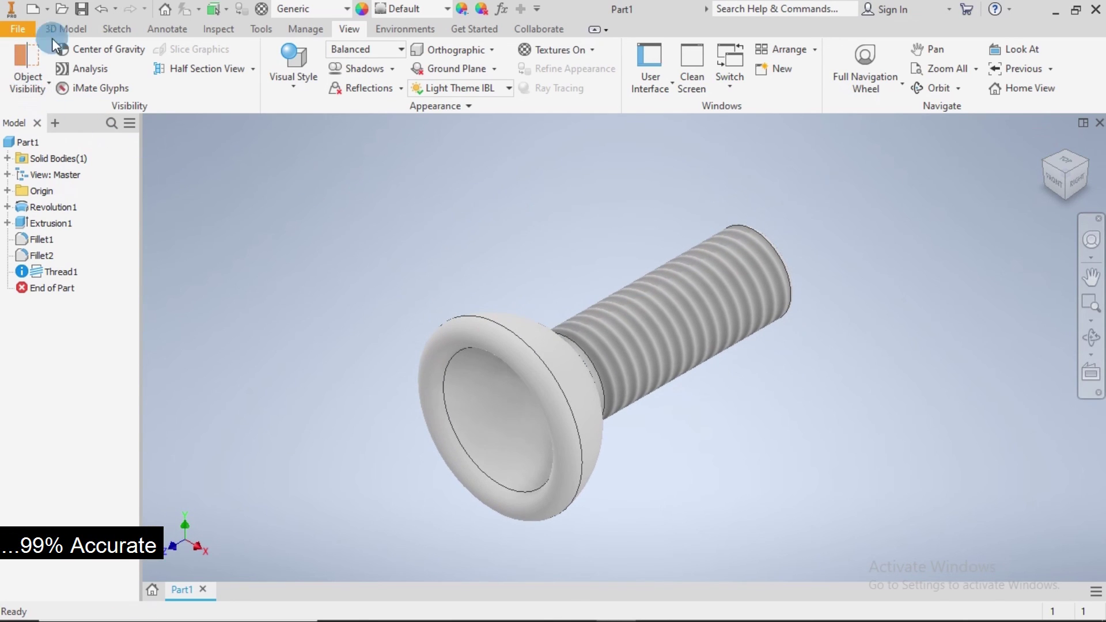
Save the part as Component 28.ipt in the Rotary Engine folder.
left_click(81, 13)
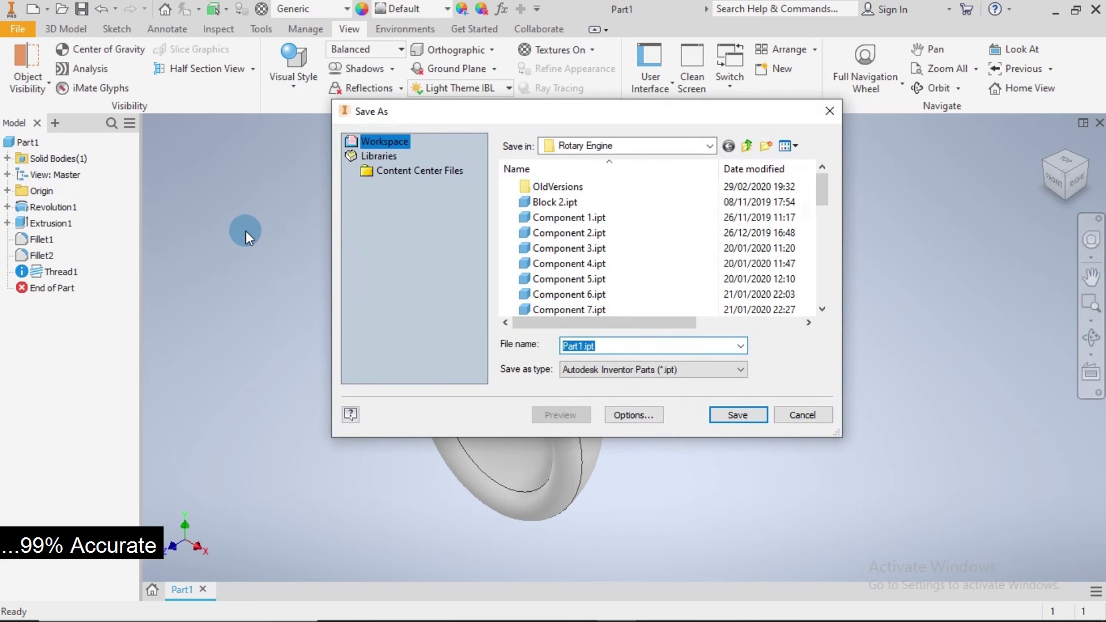
type("Comp")
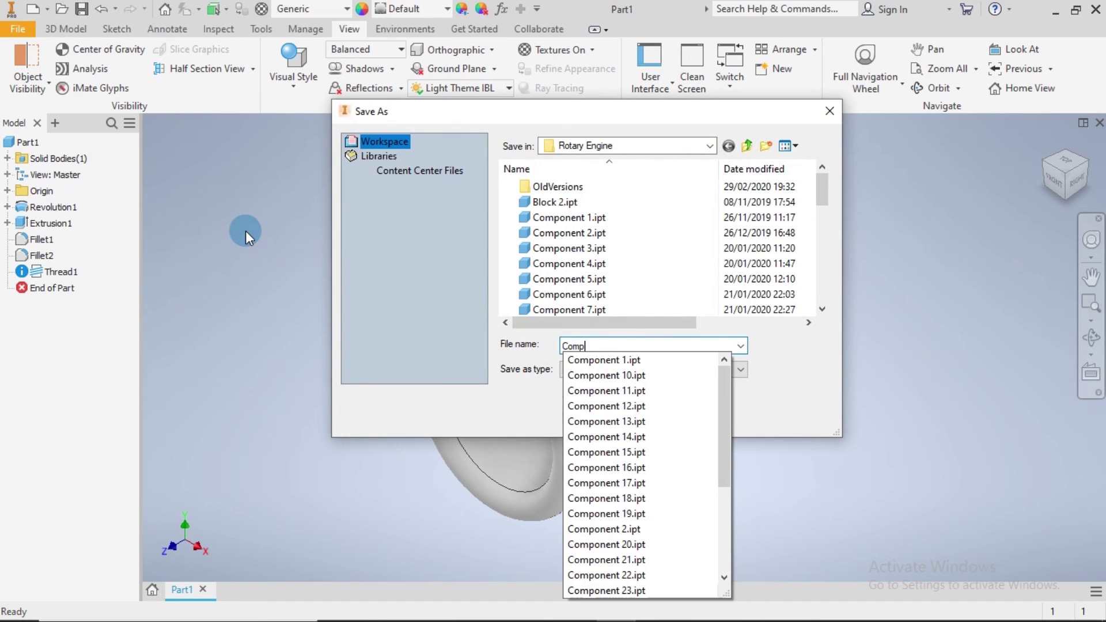
type("onent")
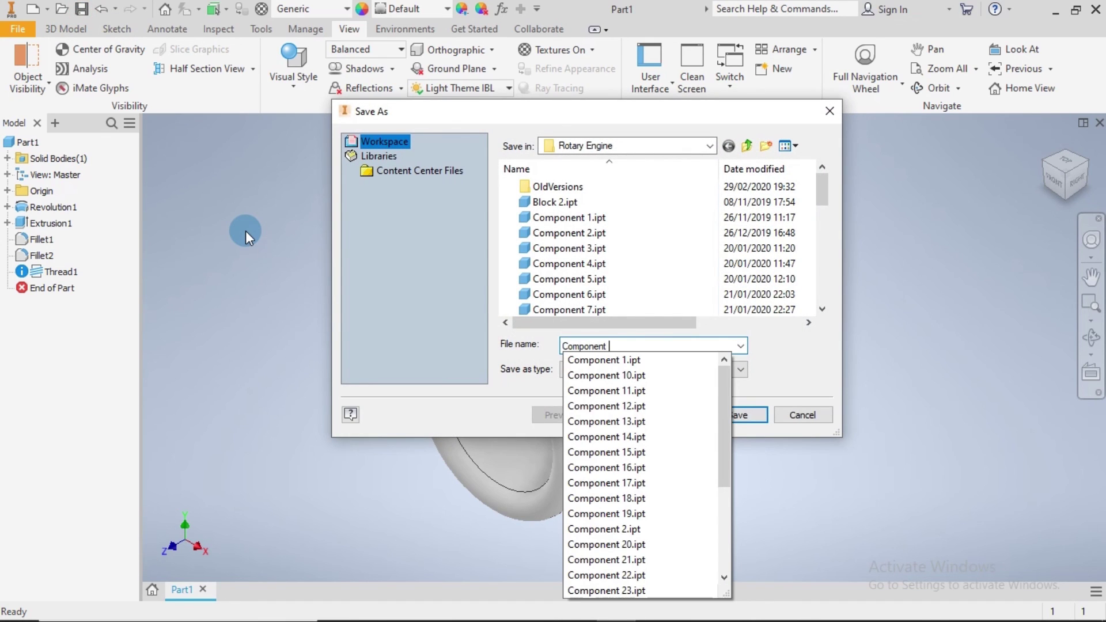
type("28")
key("Return")
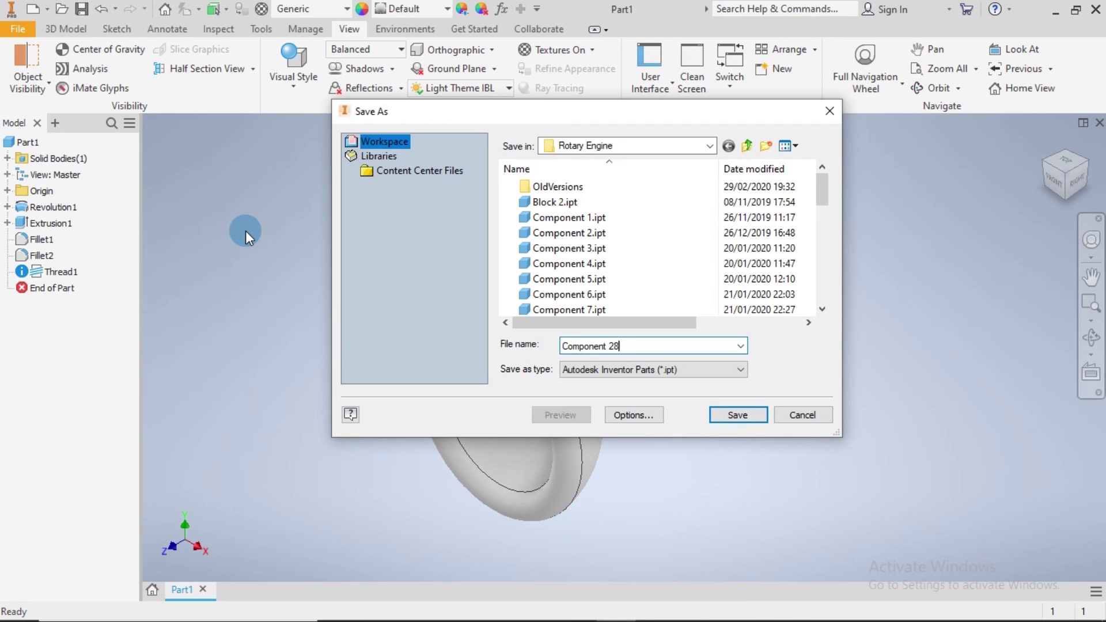
key("Return")
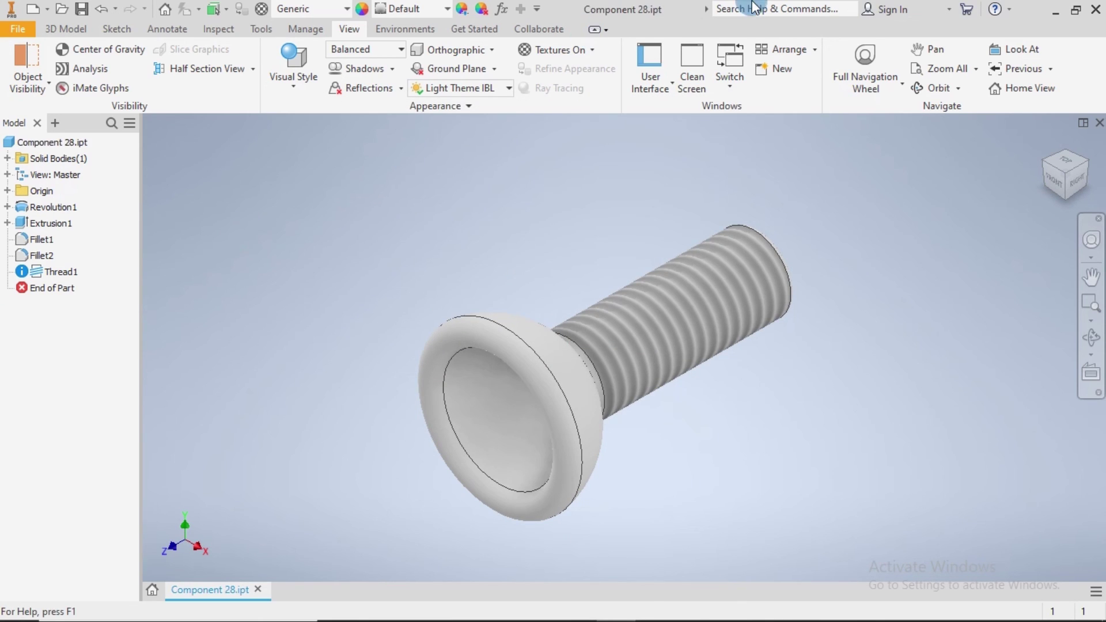
Close Component 28.ipt to return to the Home screen.
left_click(1093, 16)
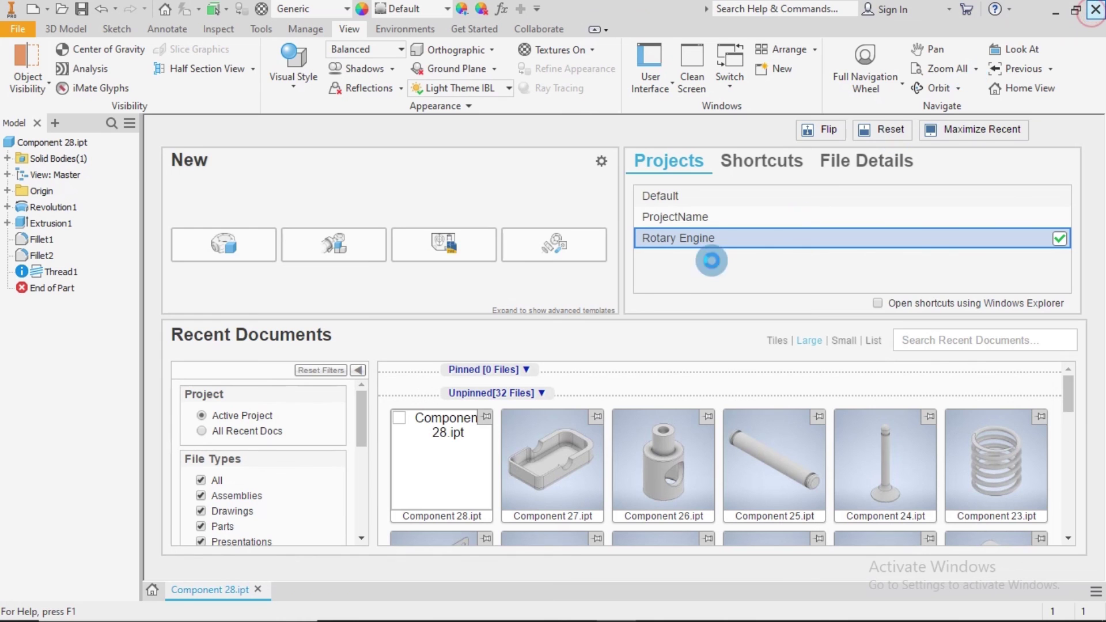